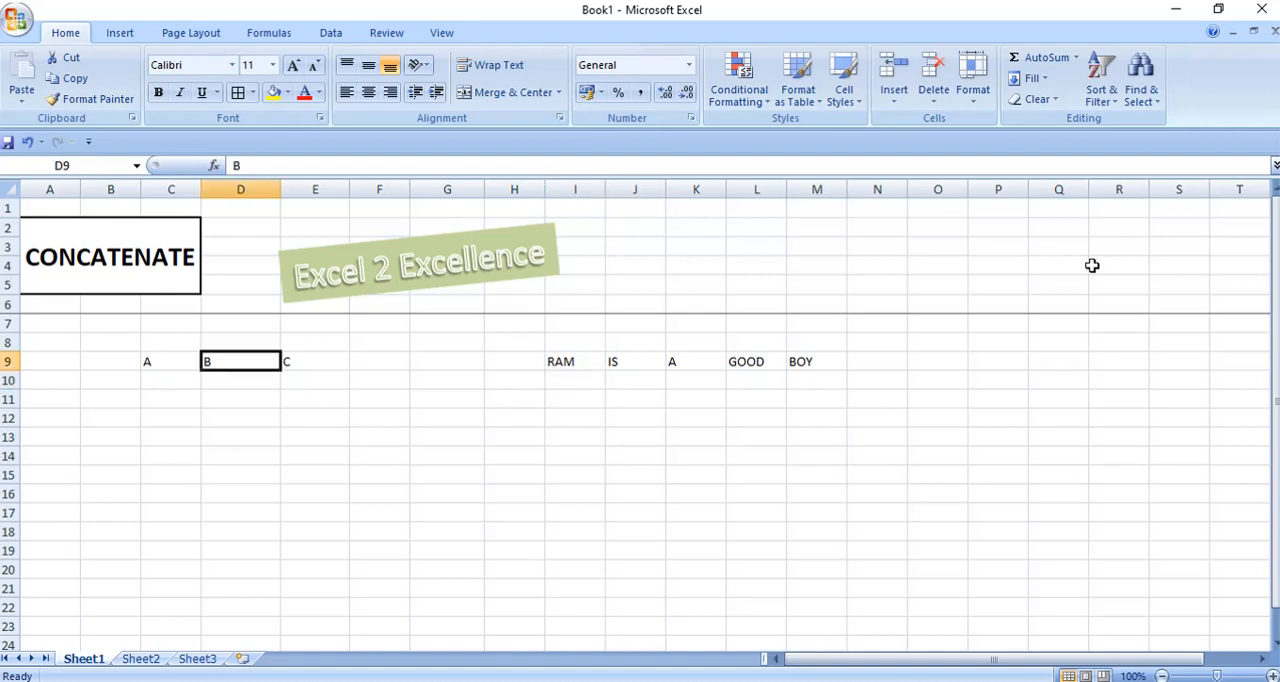
Start a CONCATENATE formula in cell C10 with C9 as its first text argument.
key(Right)
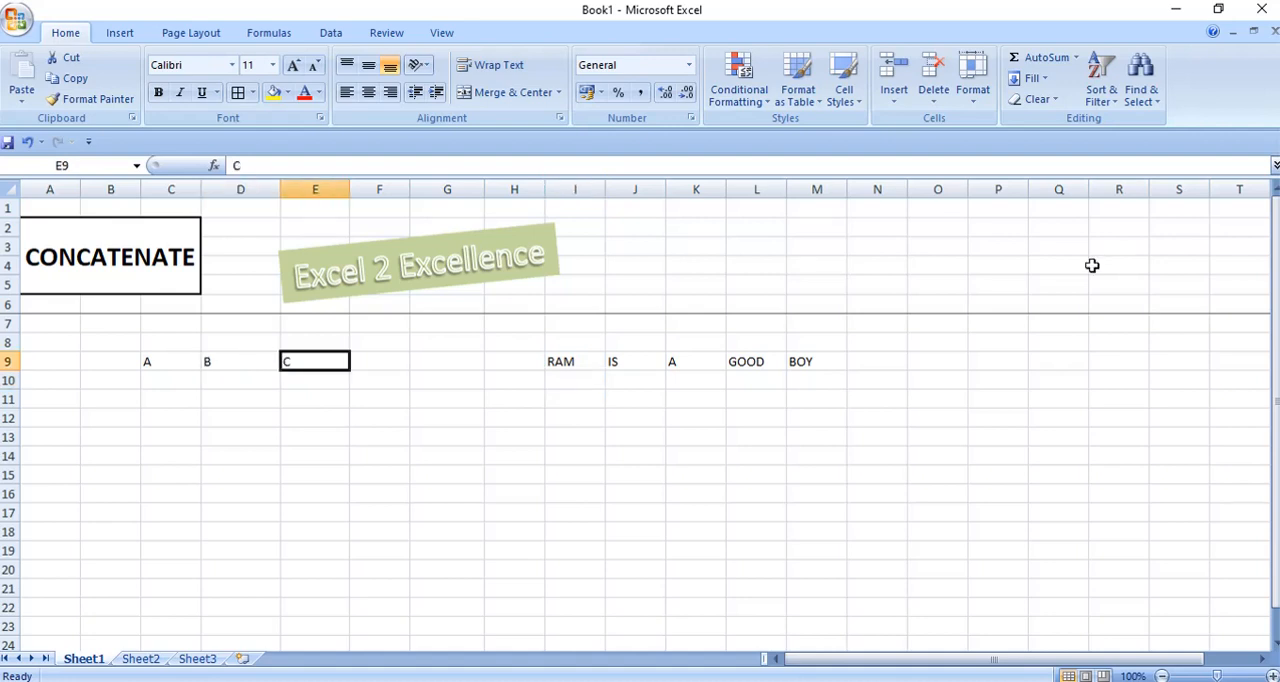
key(Return)
key(Left)
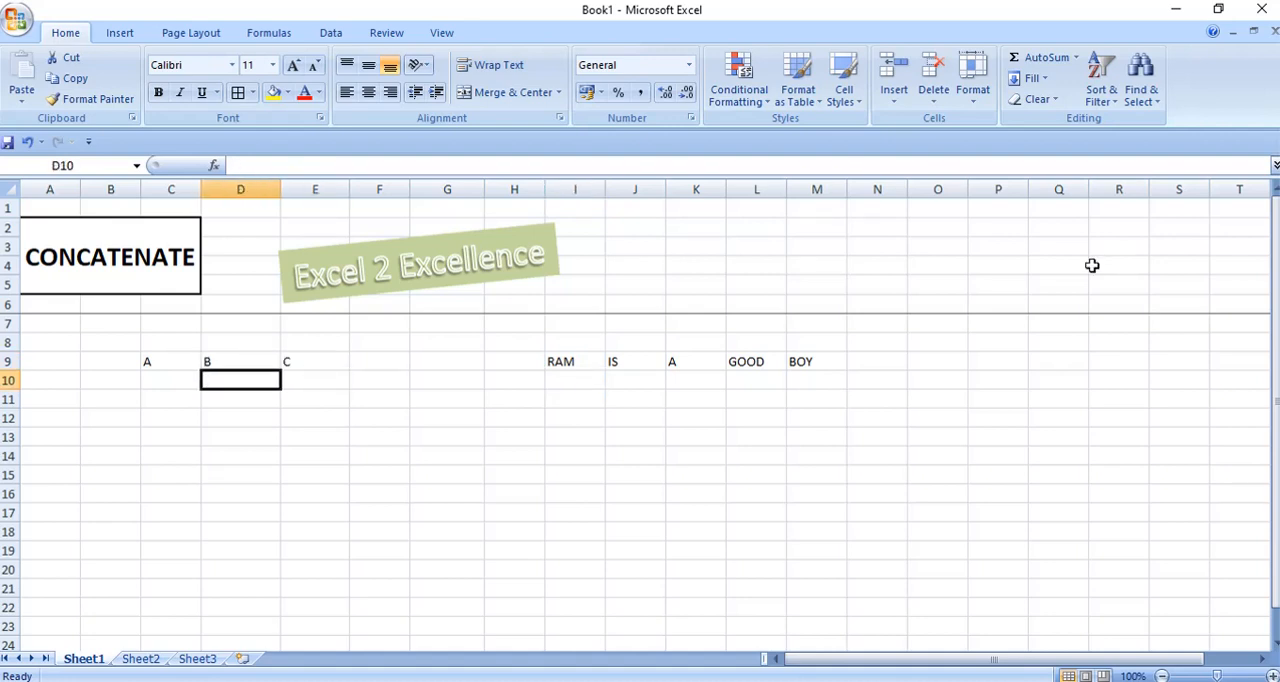
key(Left)
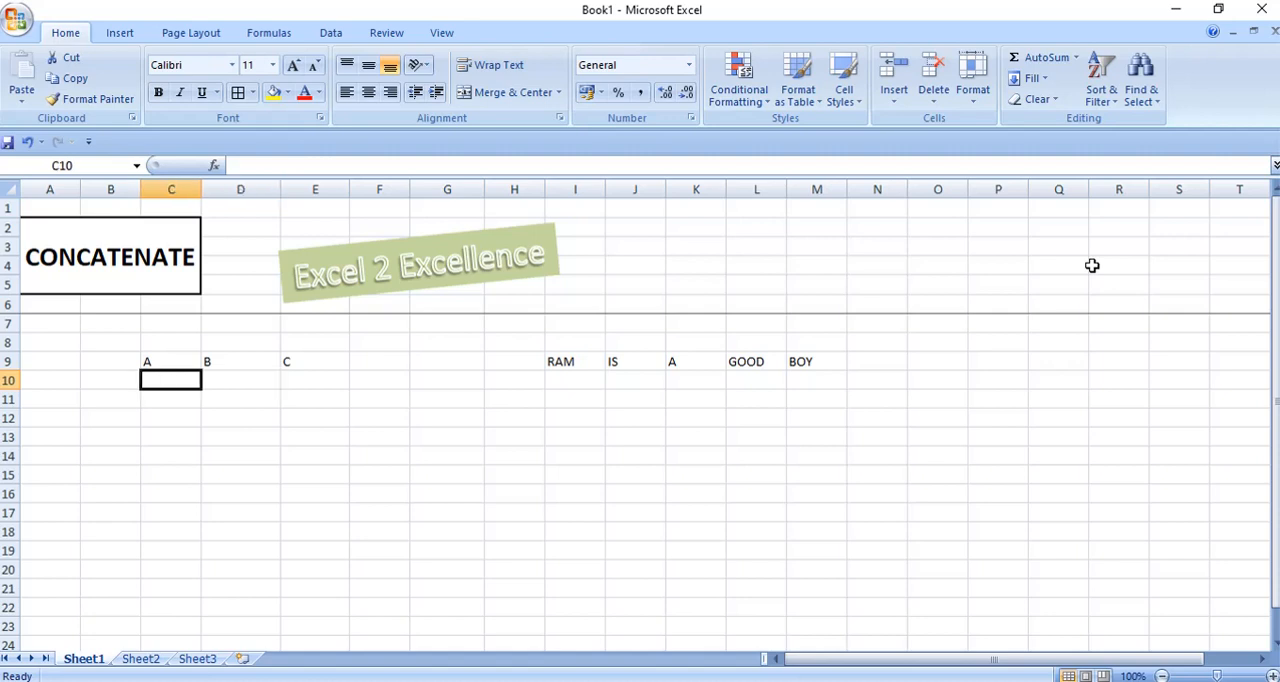
text(=CON)
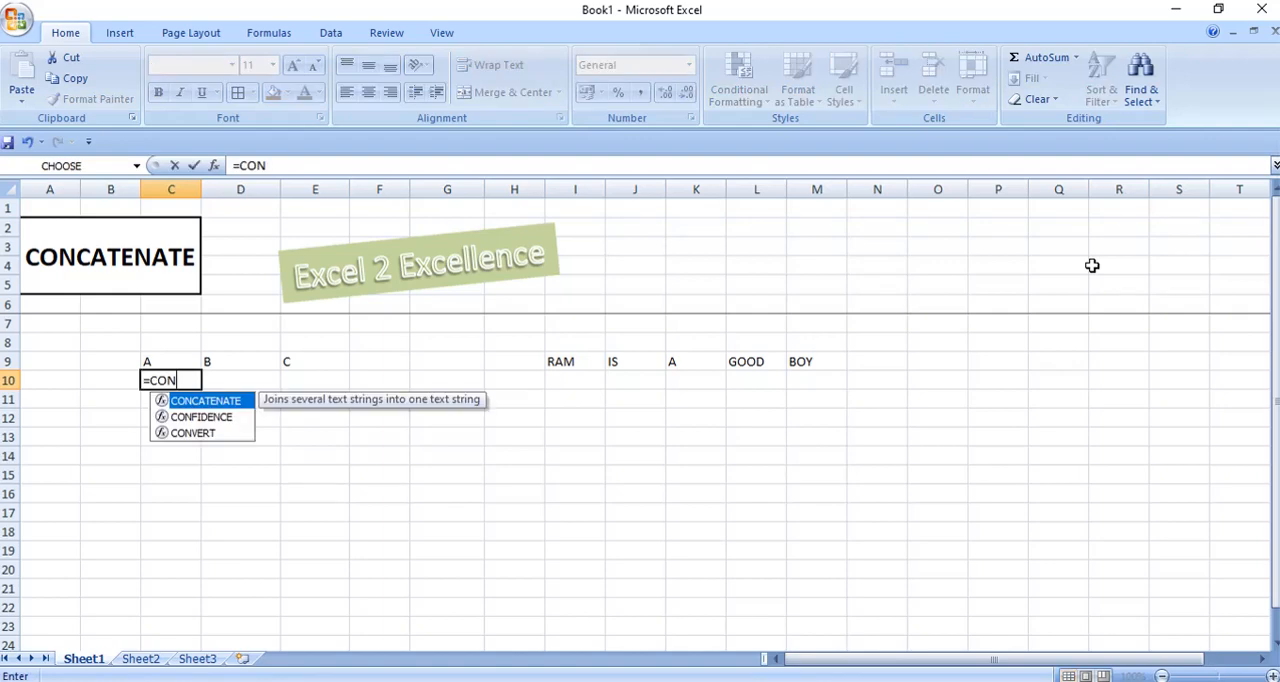
key(Tab)
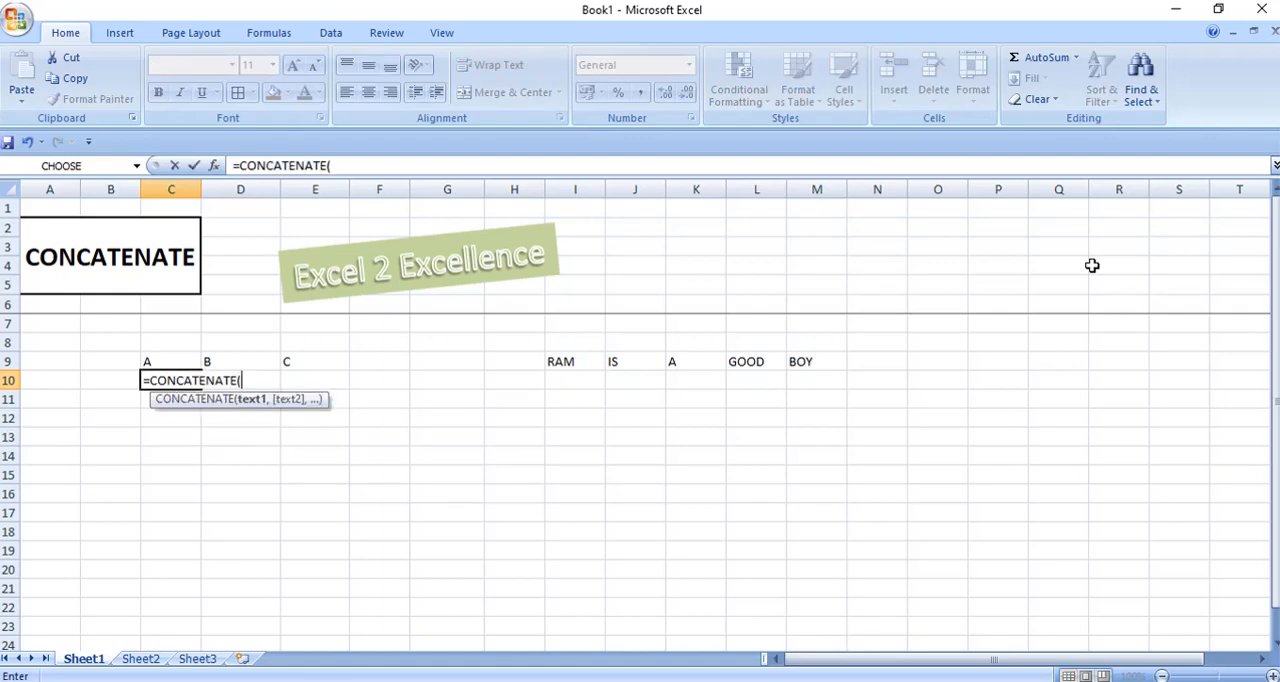
key(Up)
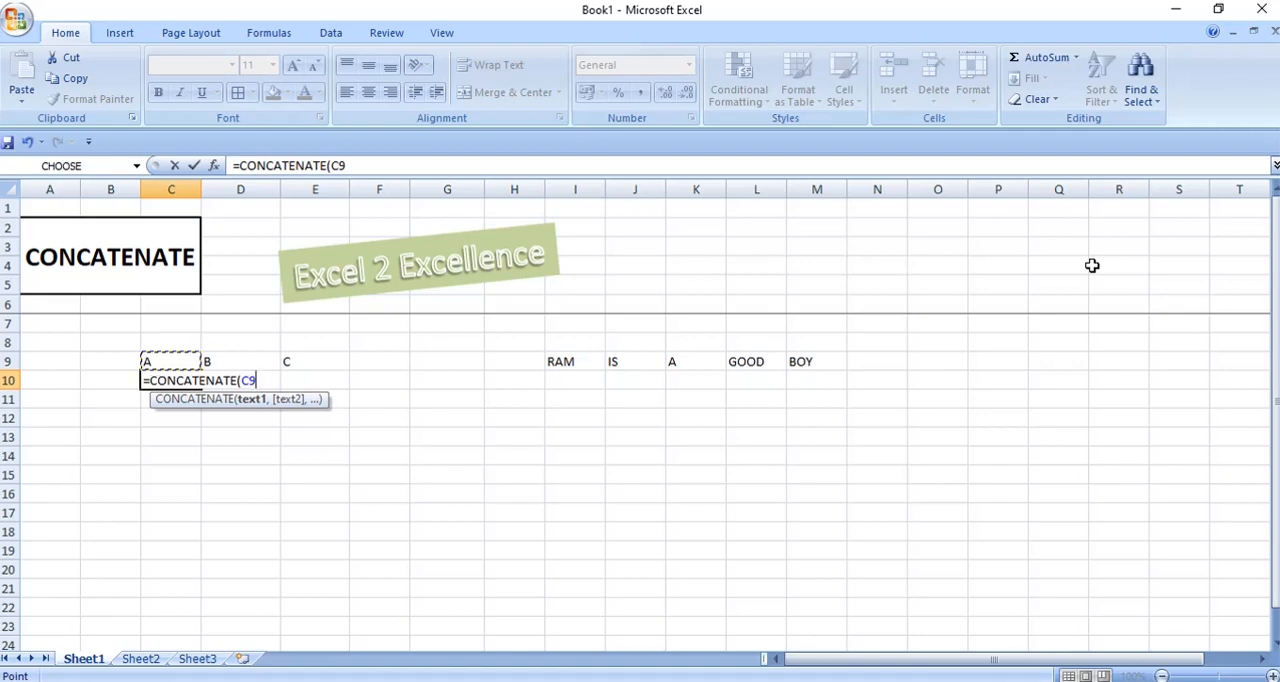
text(,)
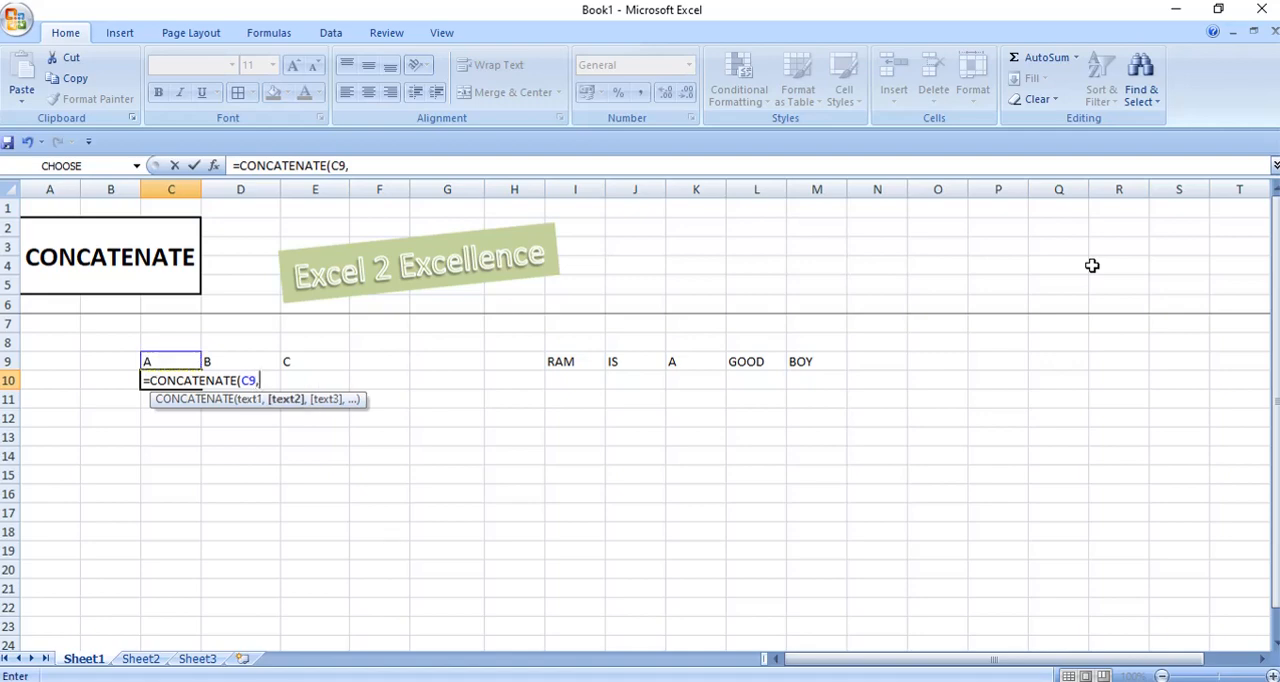
Add D9 and E9 as the remaining arguments and complete the formula as =CONCATENATE(C9,D9,E9).
key(Up)
key(BackSpace)
click(241, 362)
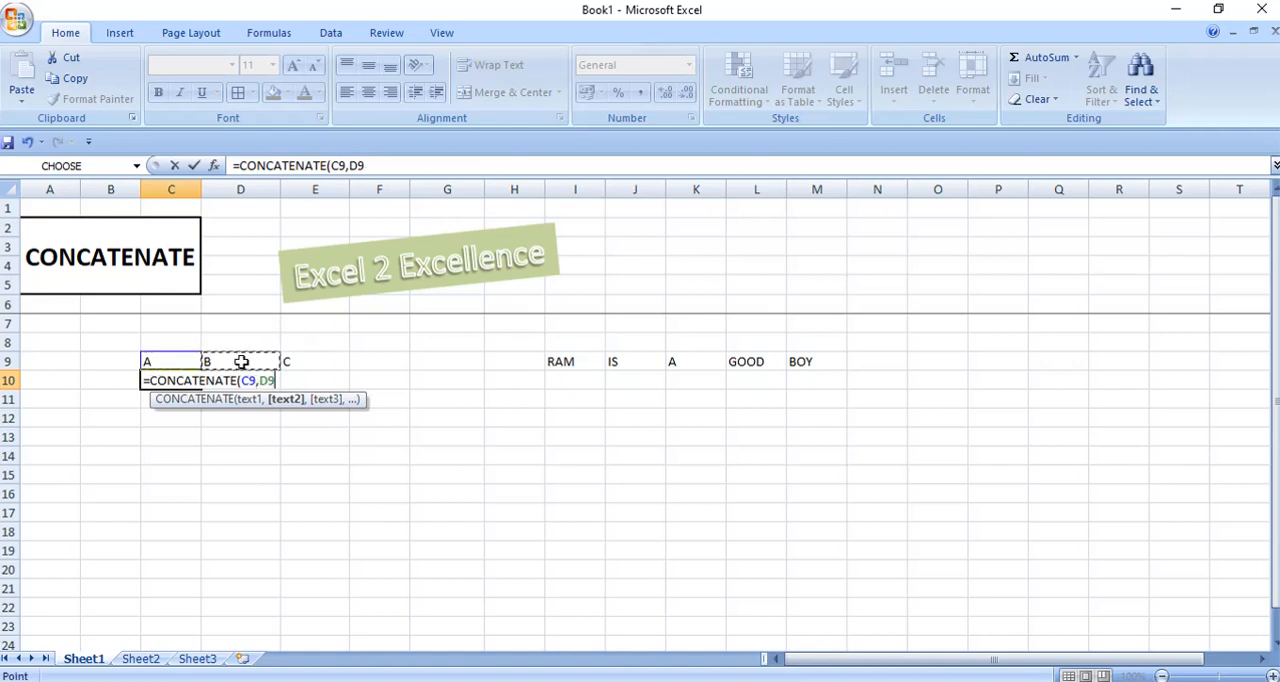
text(,)
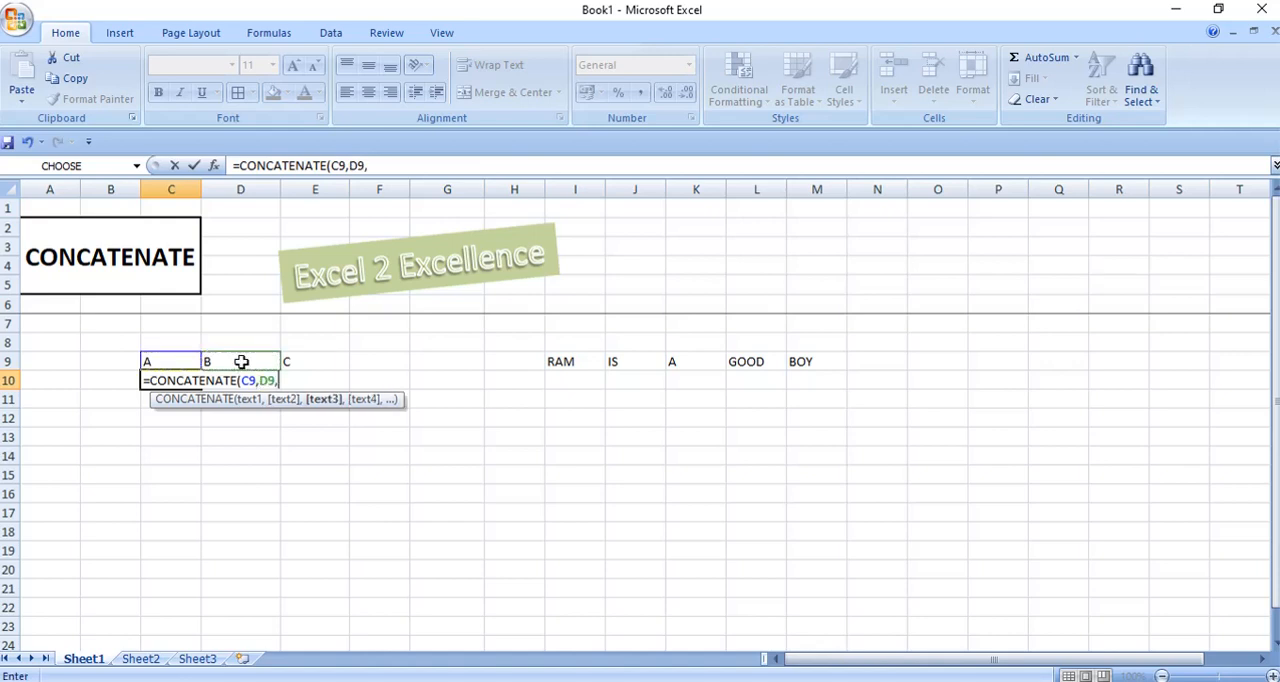
click(301, 362)
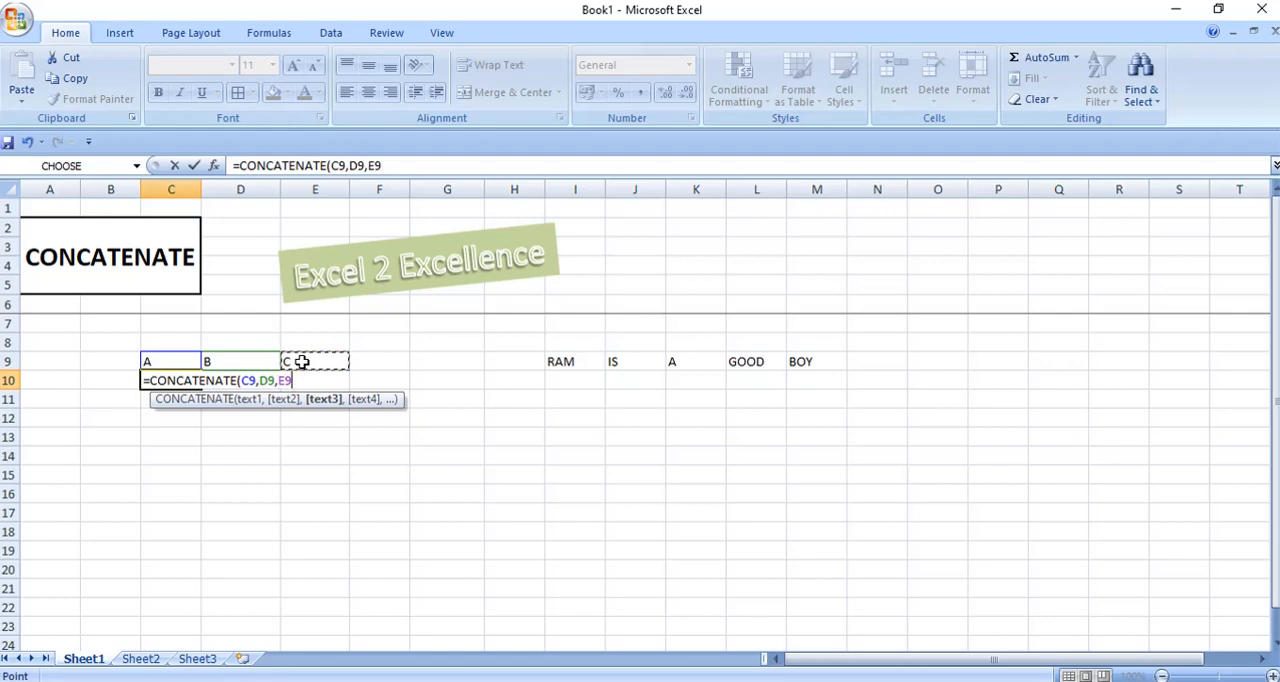
text())
key(Return)
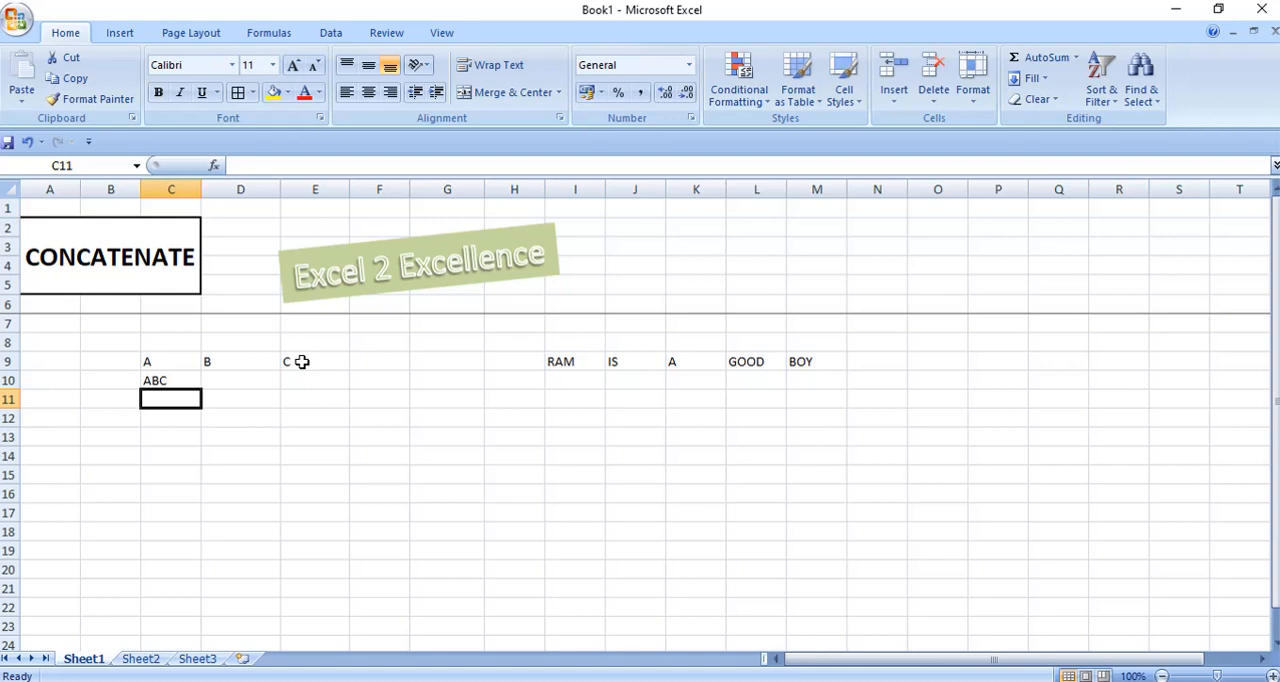
Start a CONCATENATE formula in cell D10 with C9 followed by a quoted space (" ") as arguments.
key(Up)
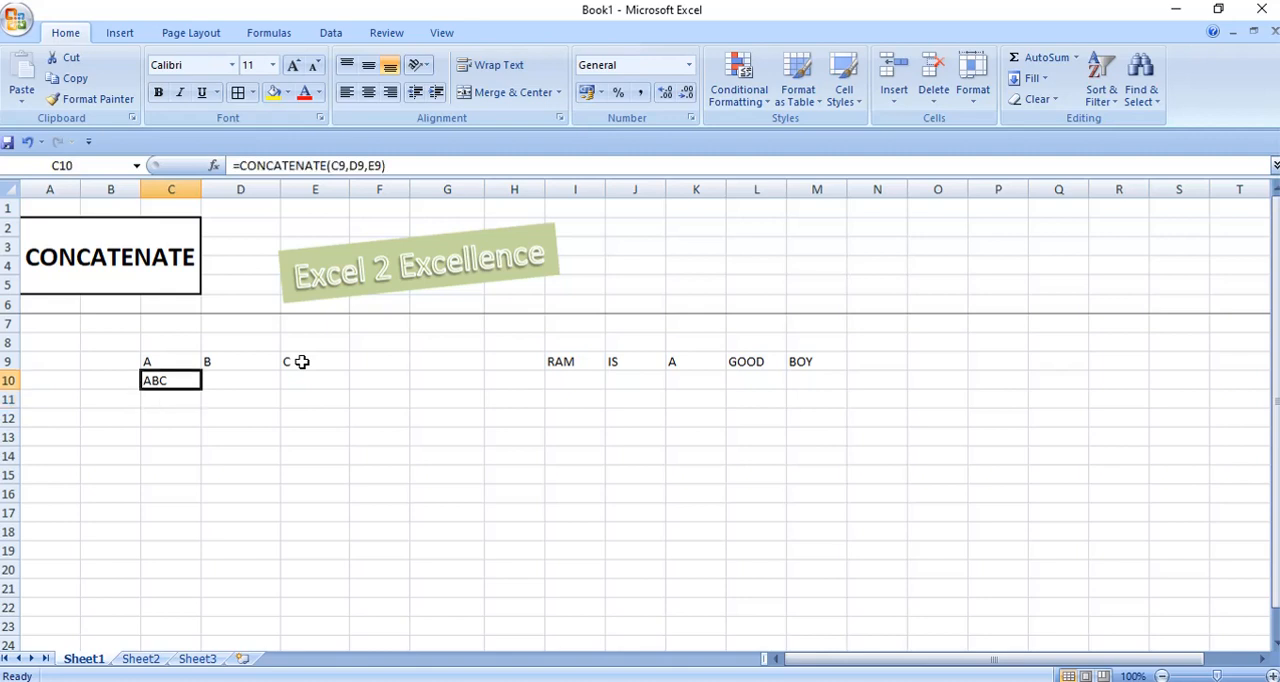
key(Right)
text(=)
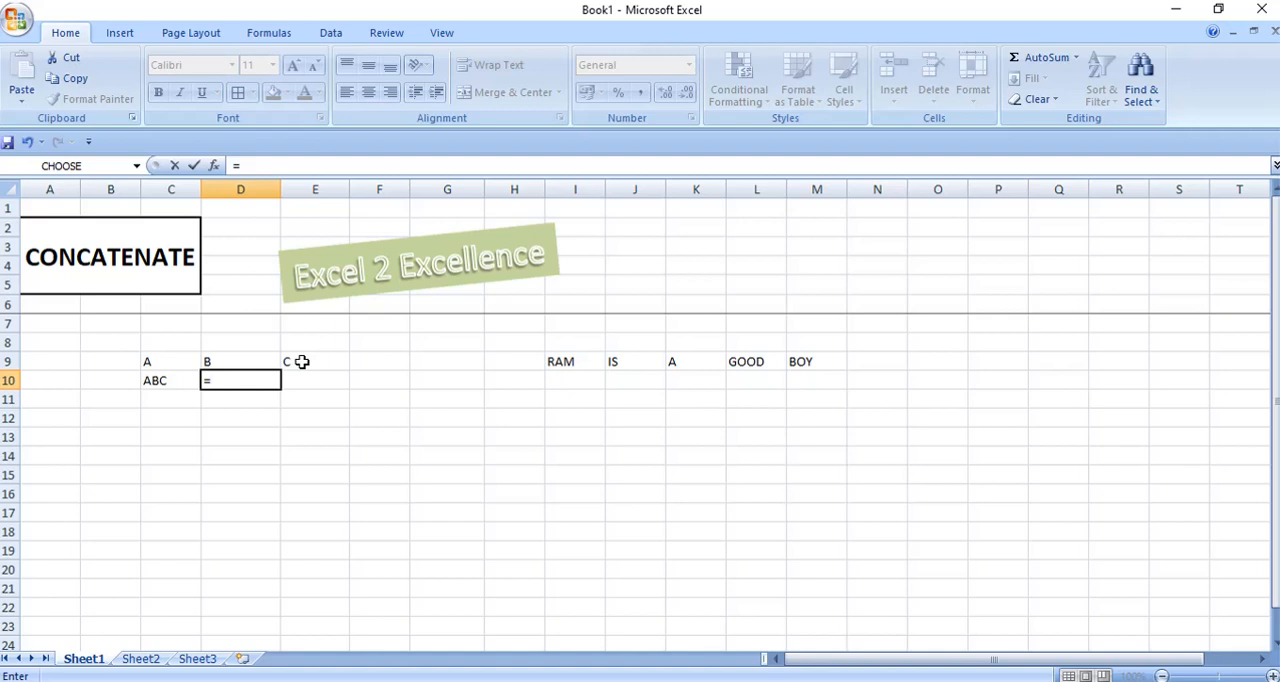
text(CON)
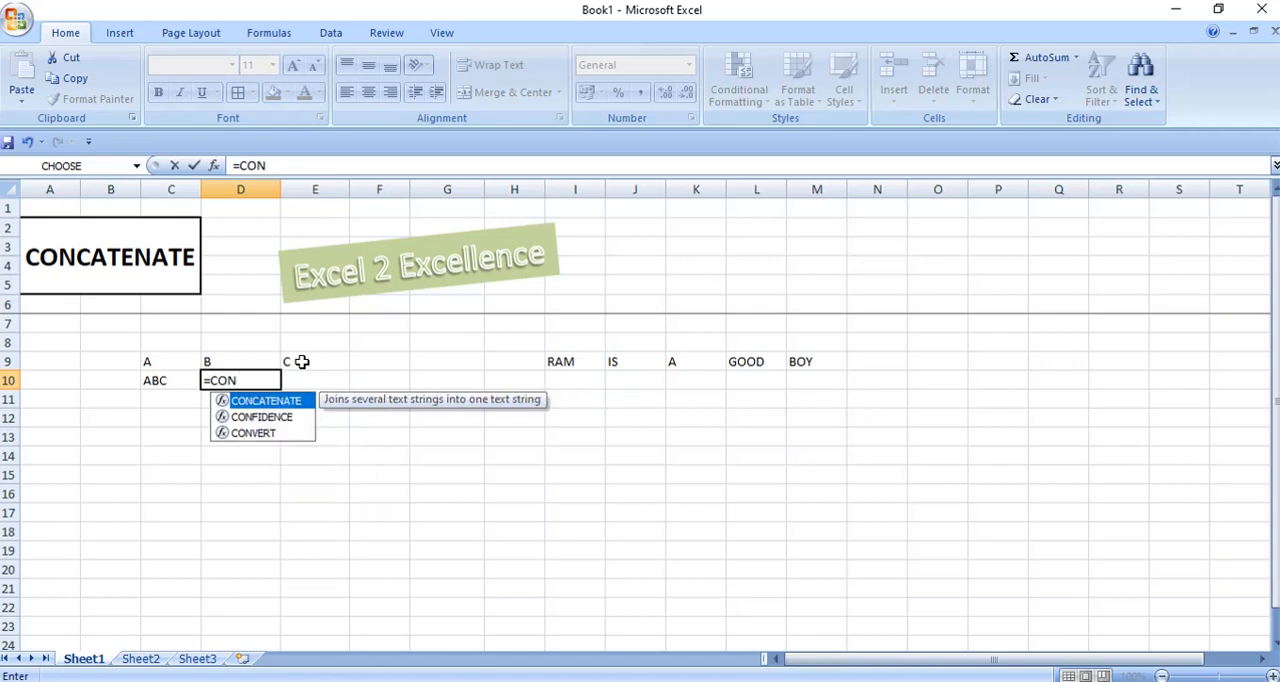
key(Tab)
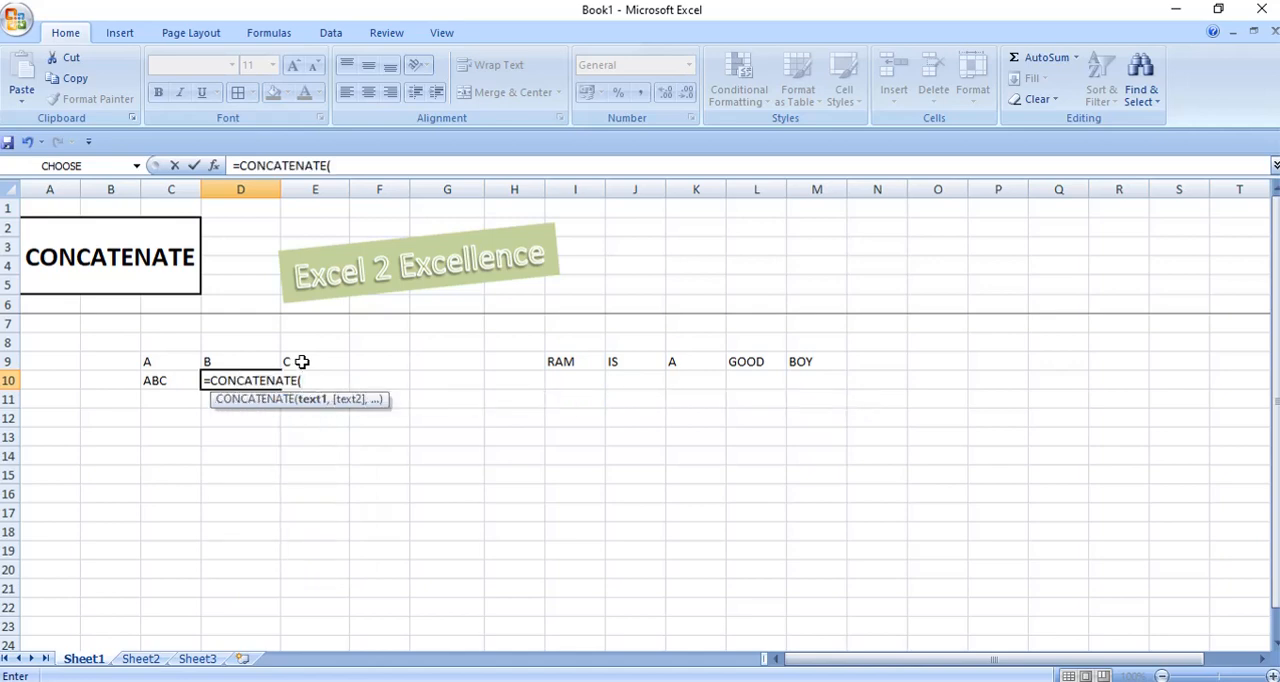
click(153, 362)
text(,)
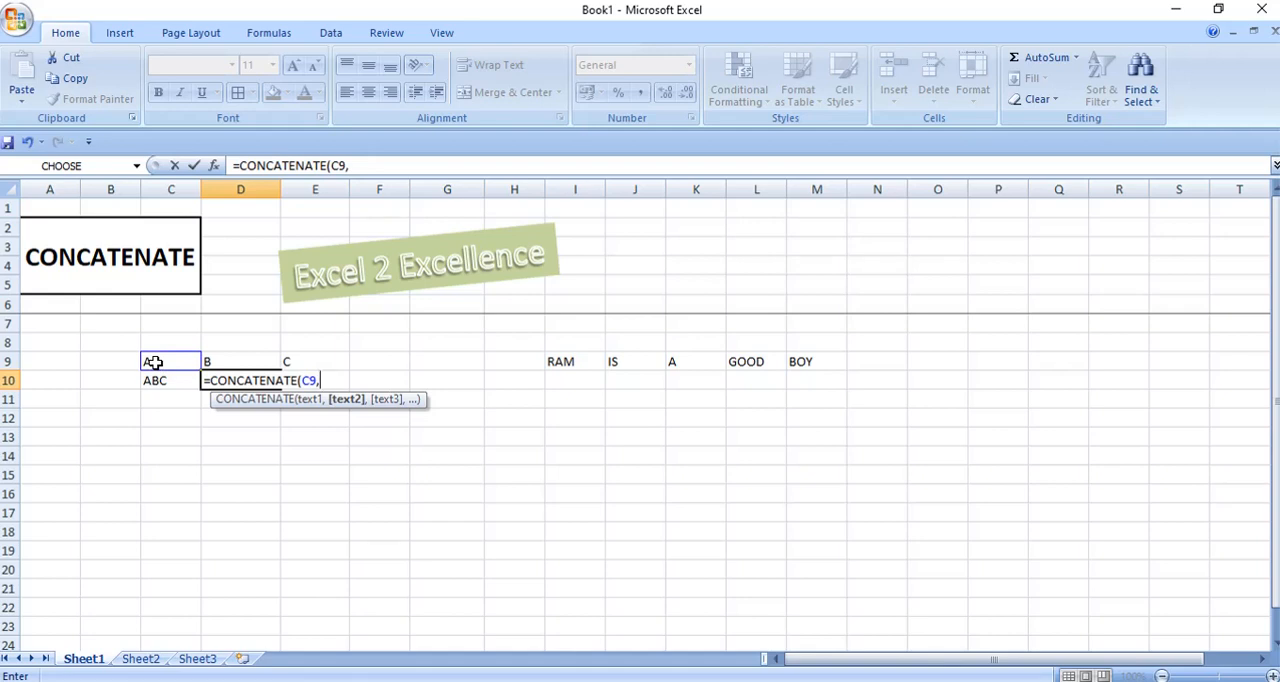
text(" ",)
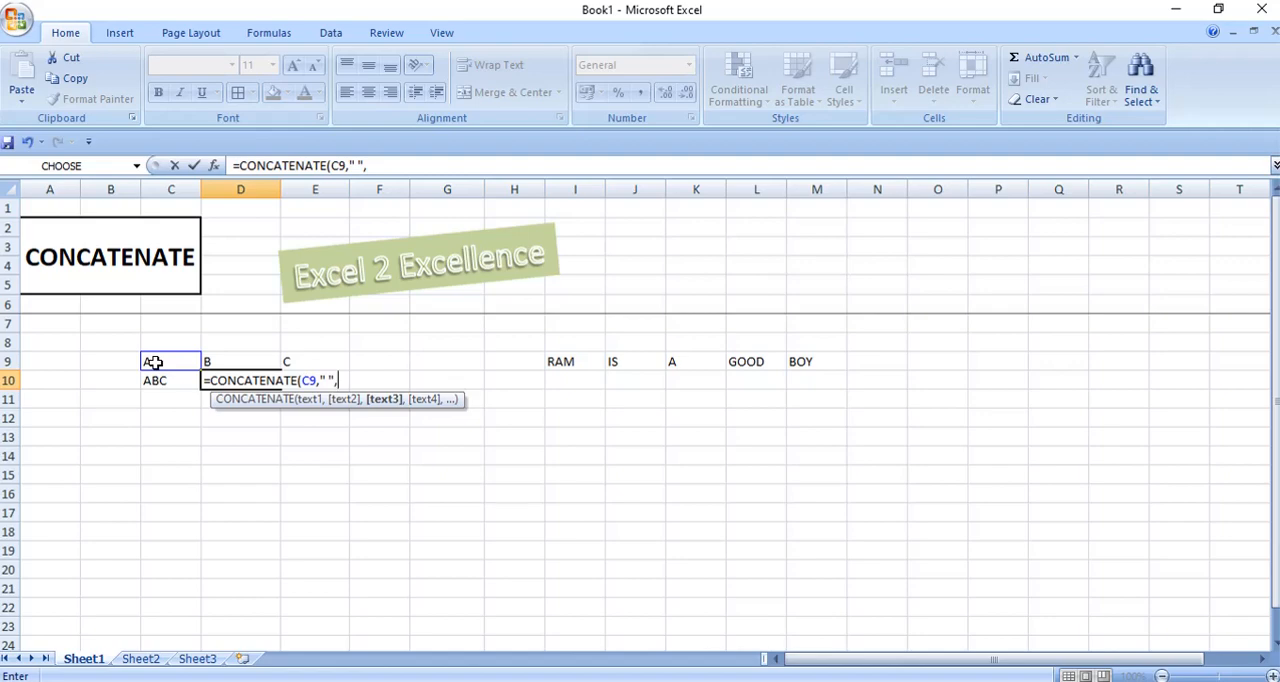
Add D9 and E9 and complete the D10 formula as =CONCATENATE(C9," ",D9,E9).
click(236, 358)
text(,)
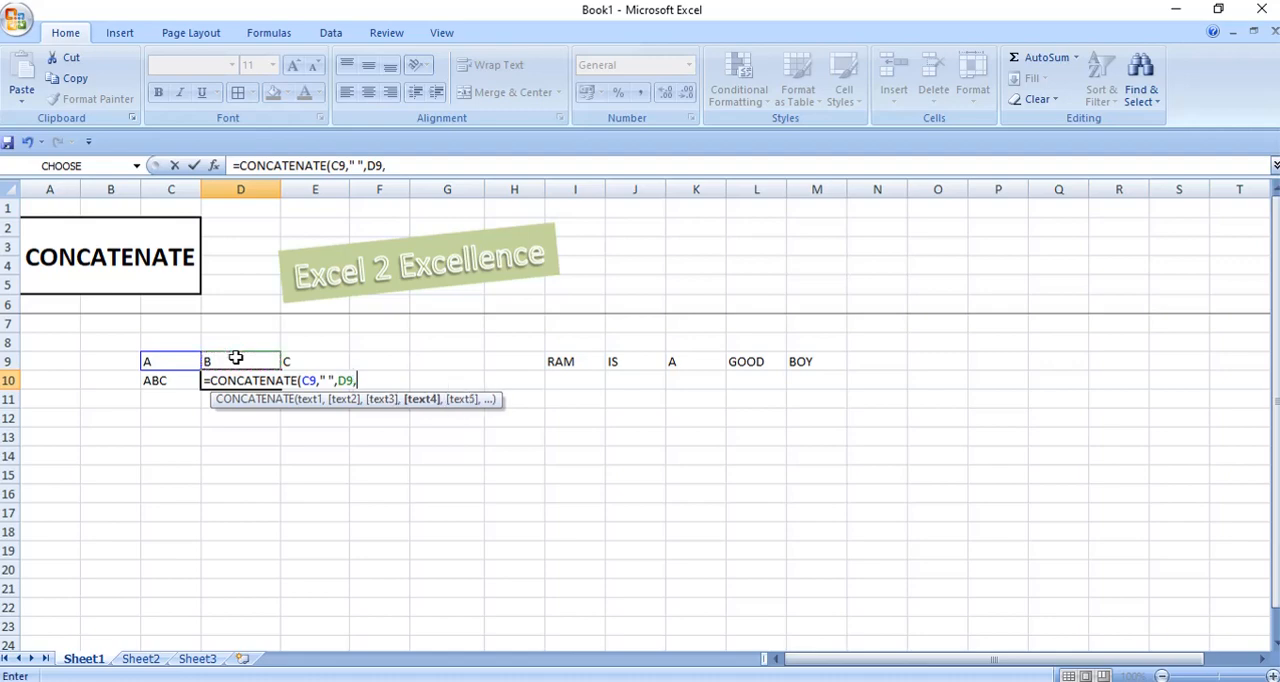
click(312, 363)
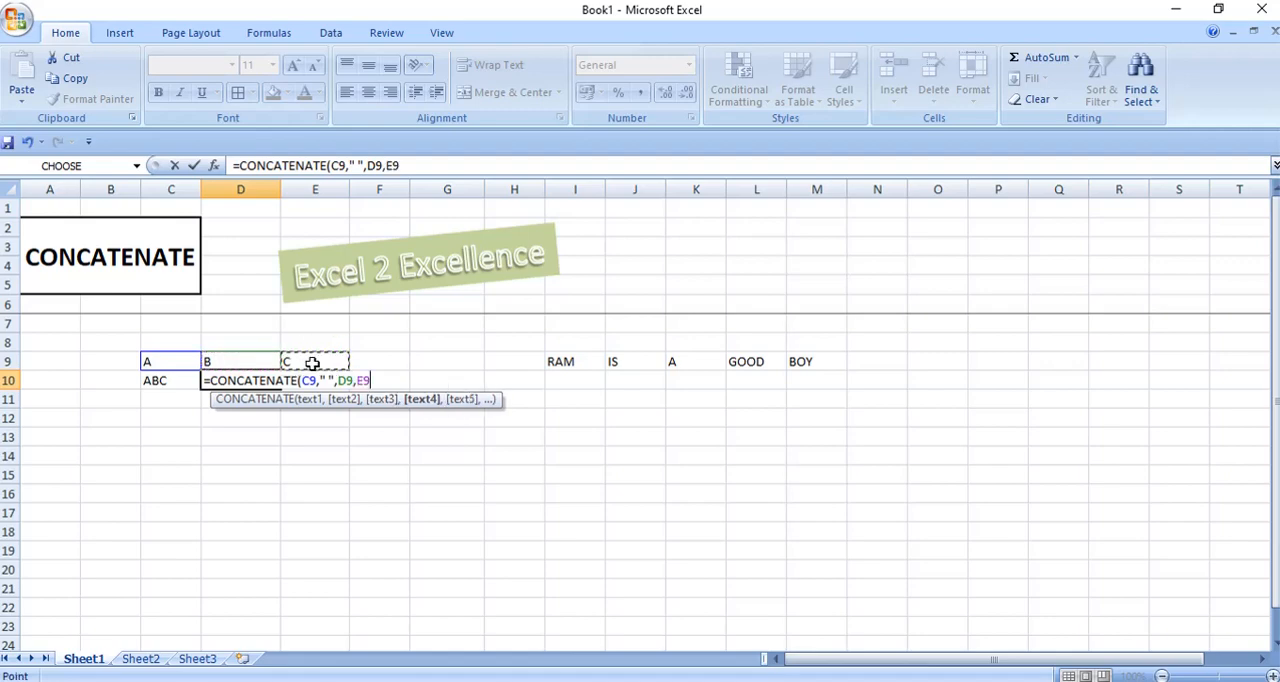
text())
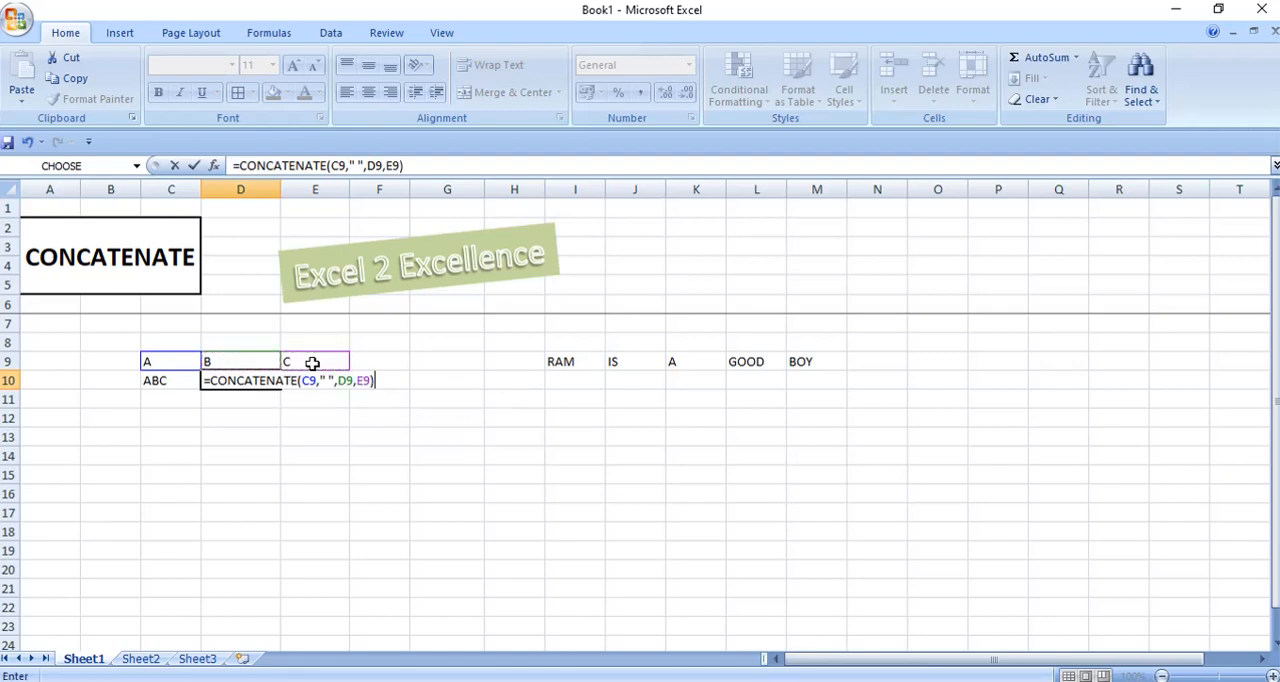
key(Return)
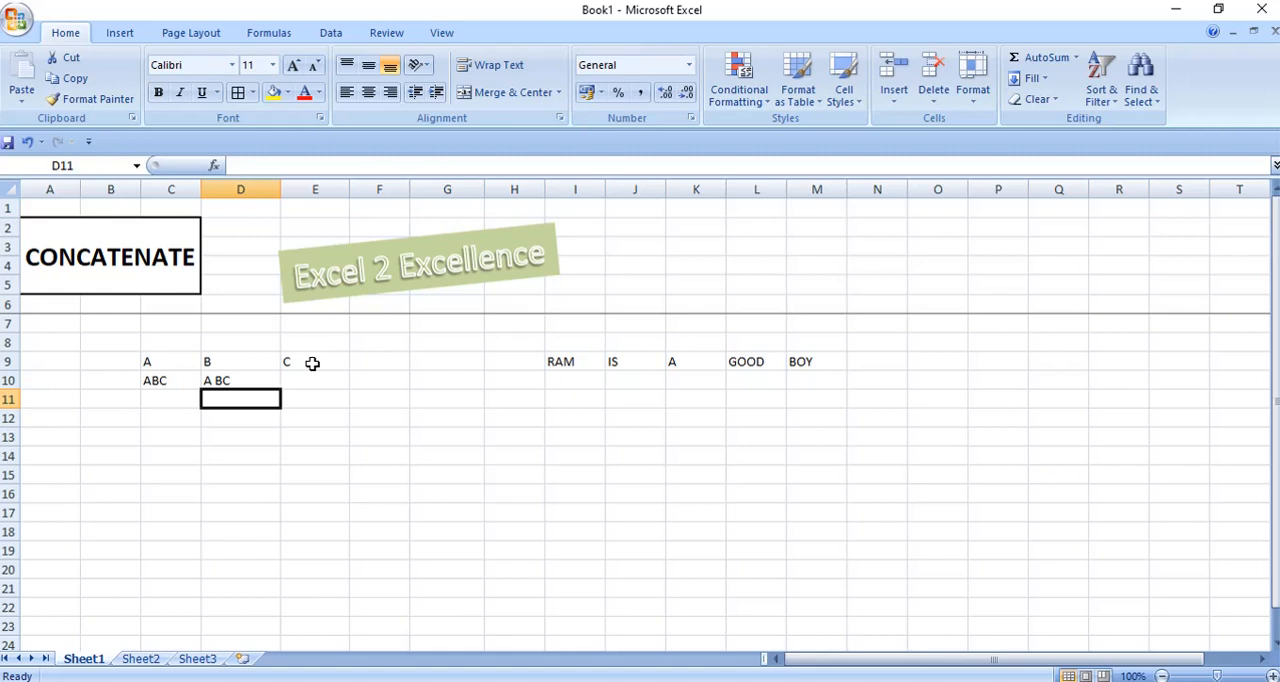
Start a CONCATENATE formula in cell I10, below RAM, with I9 as its first text argument.
key(Up)
key(Right)
key(Right)
key(Right)
key(Right)
key(Right)
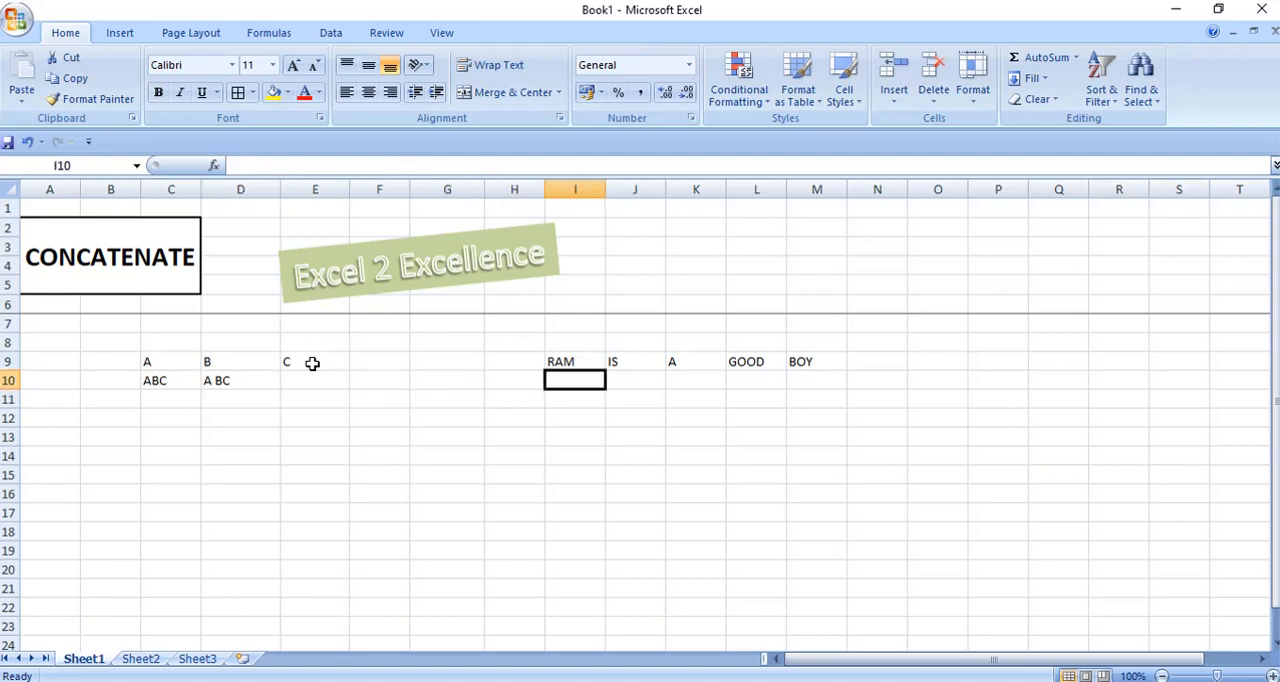
key(Right)
key(Right)
key(Right)
key(Right)
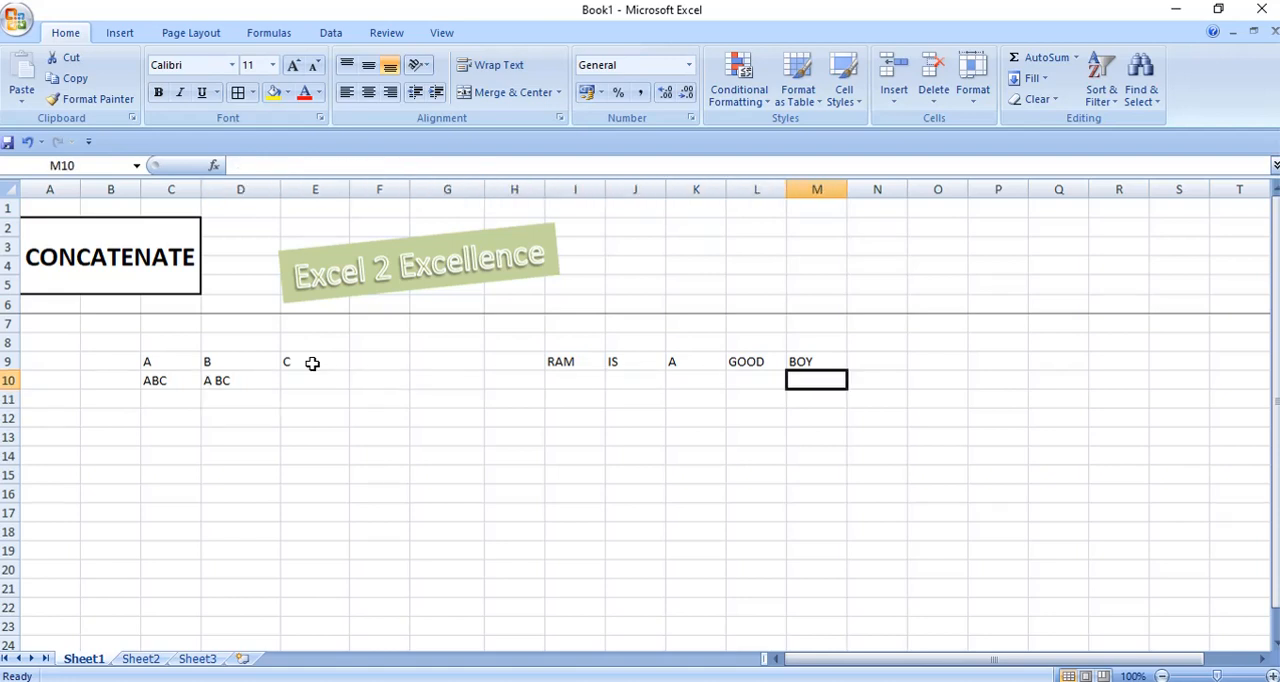
key(Left)
key(Left)
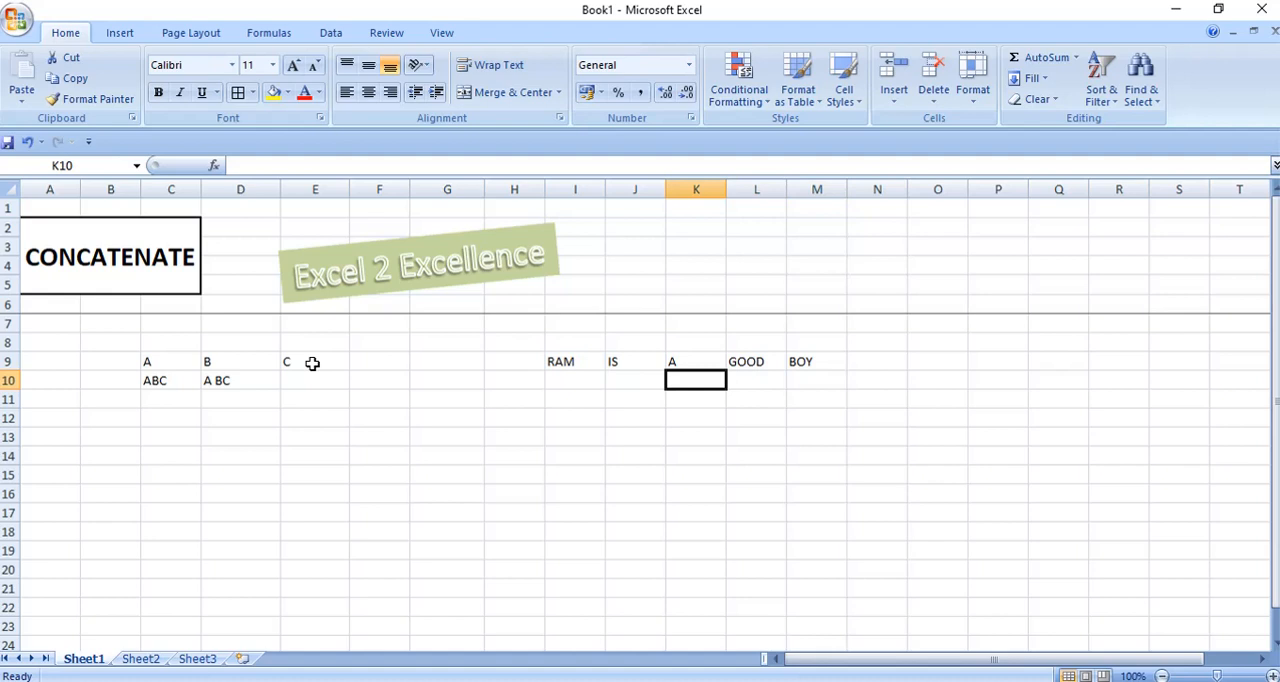
key(Left)
key(Left)
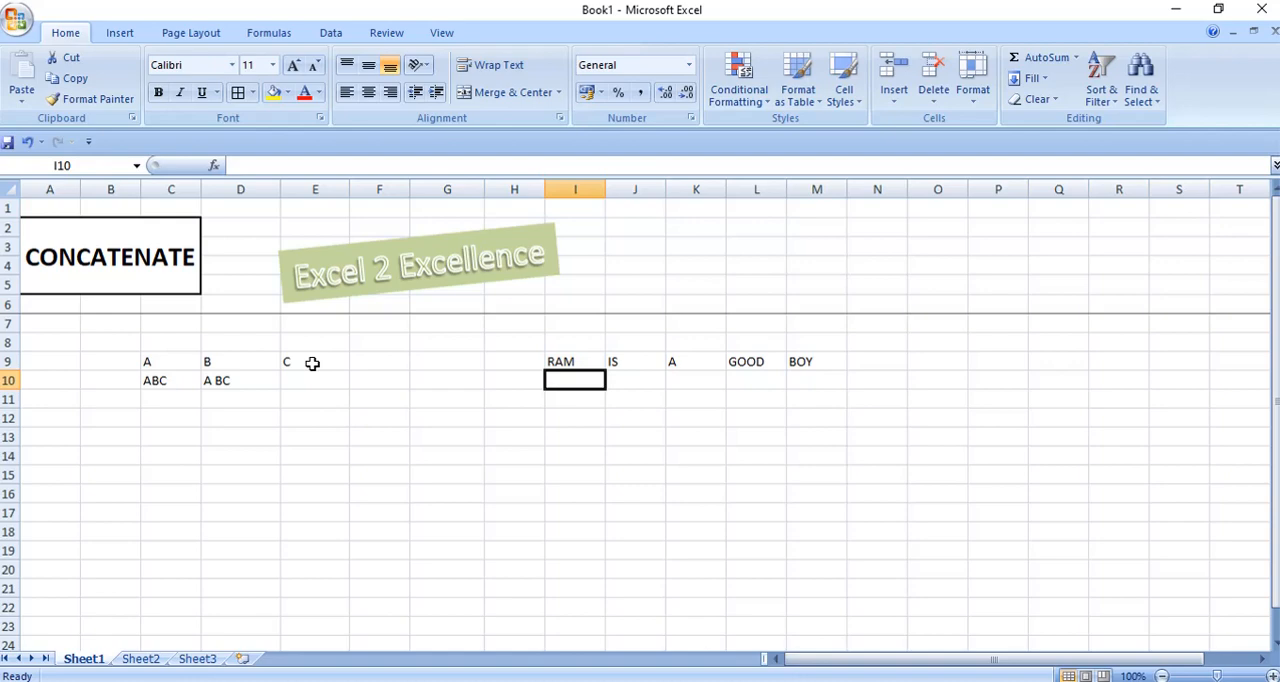
text(=C)
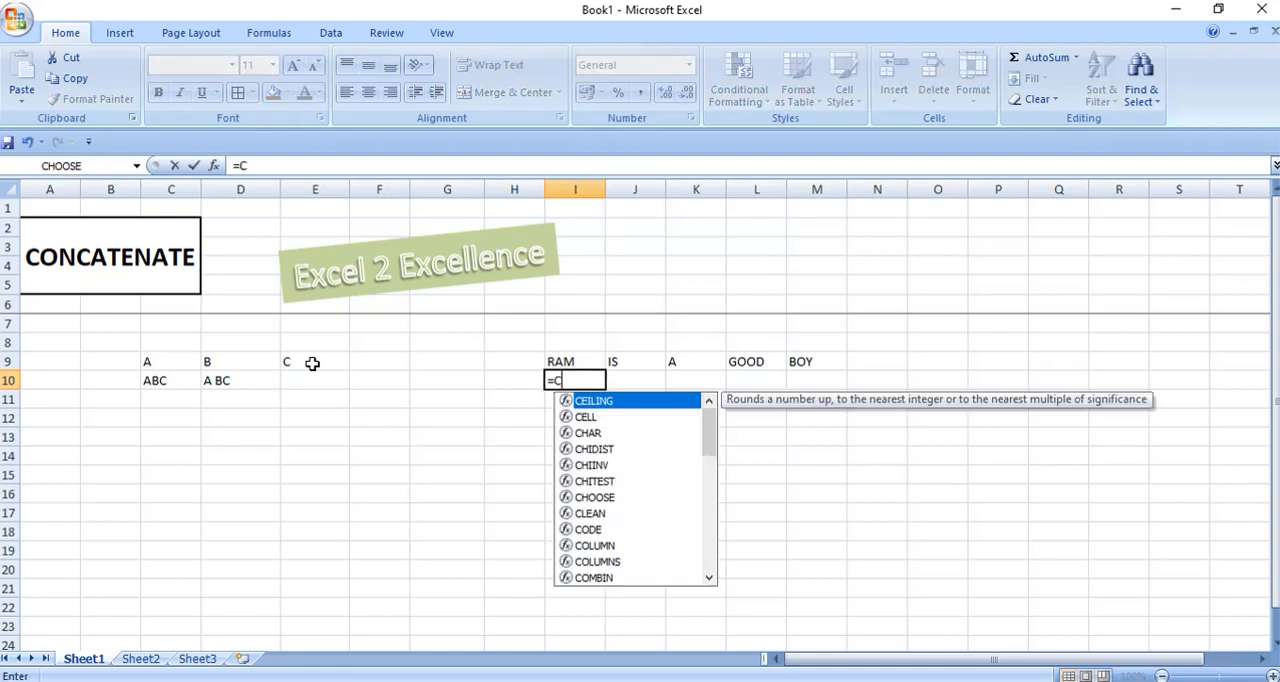
text(ON)
key(Tab)
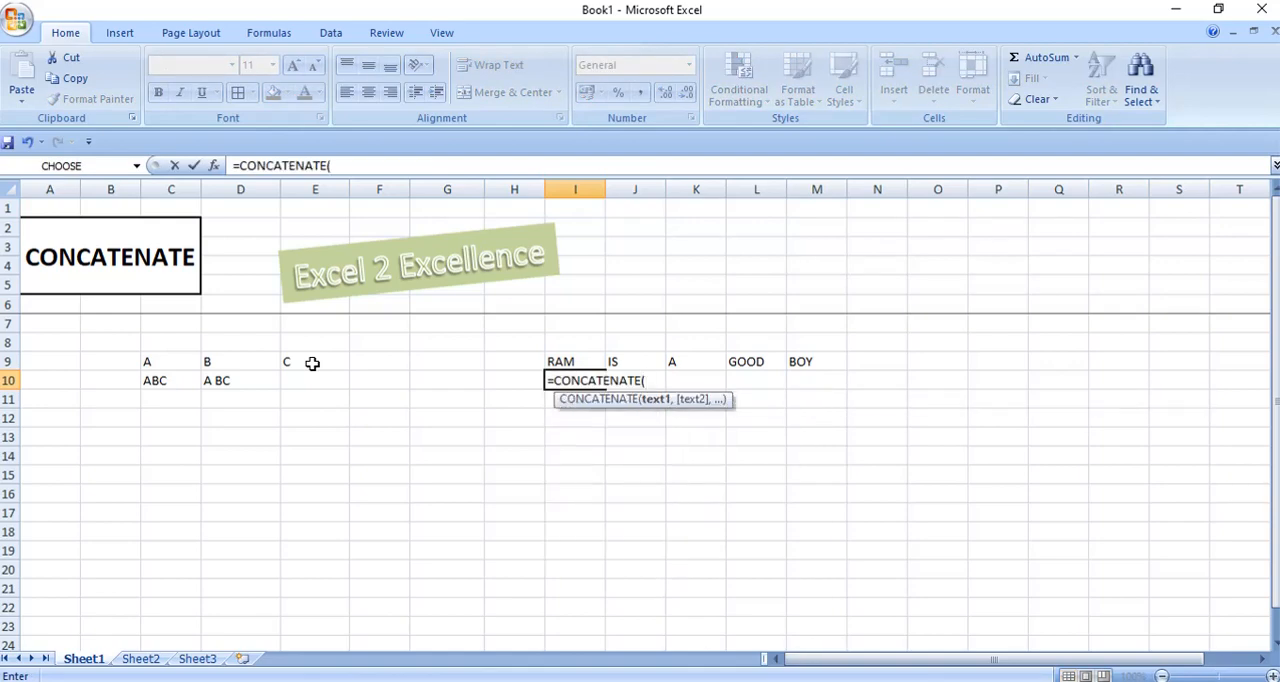
key(Up)
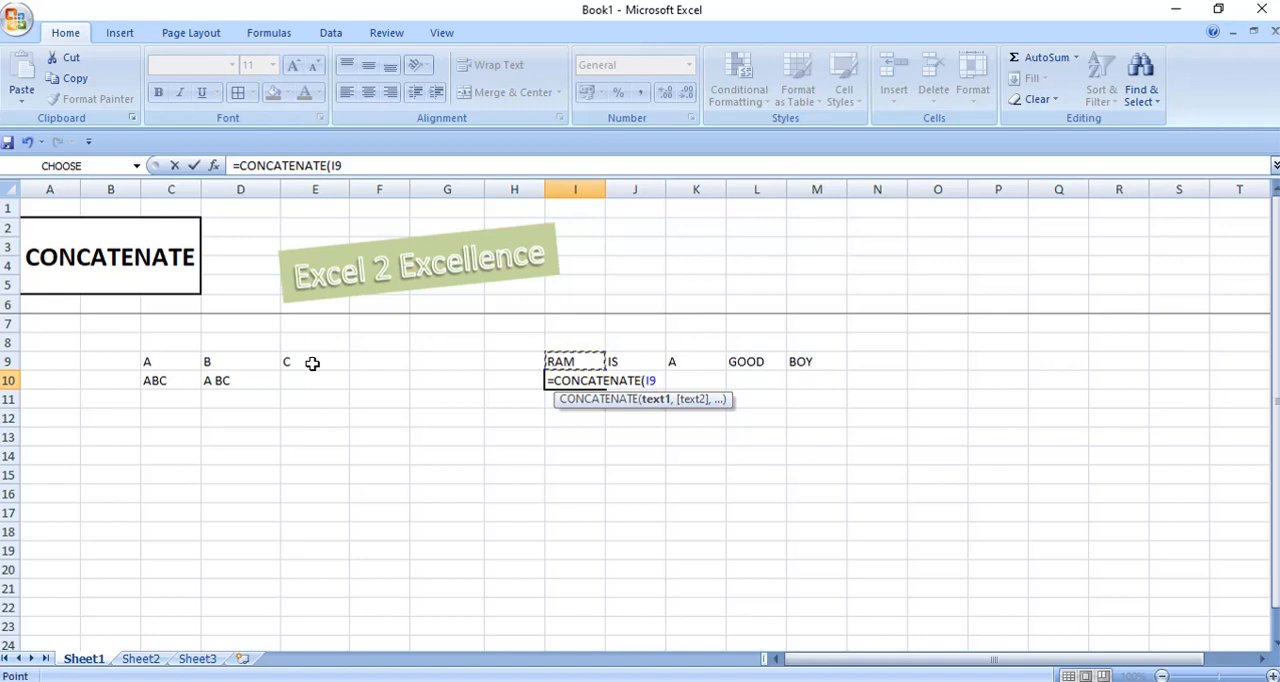
text(,)
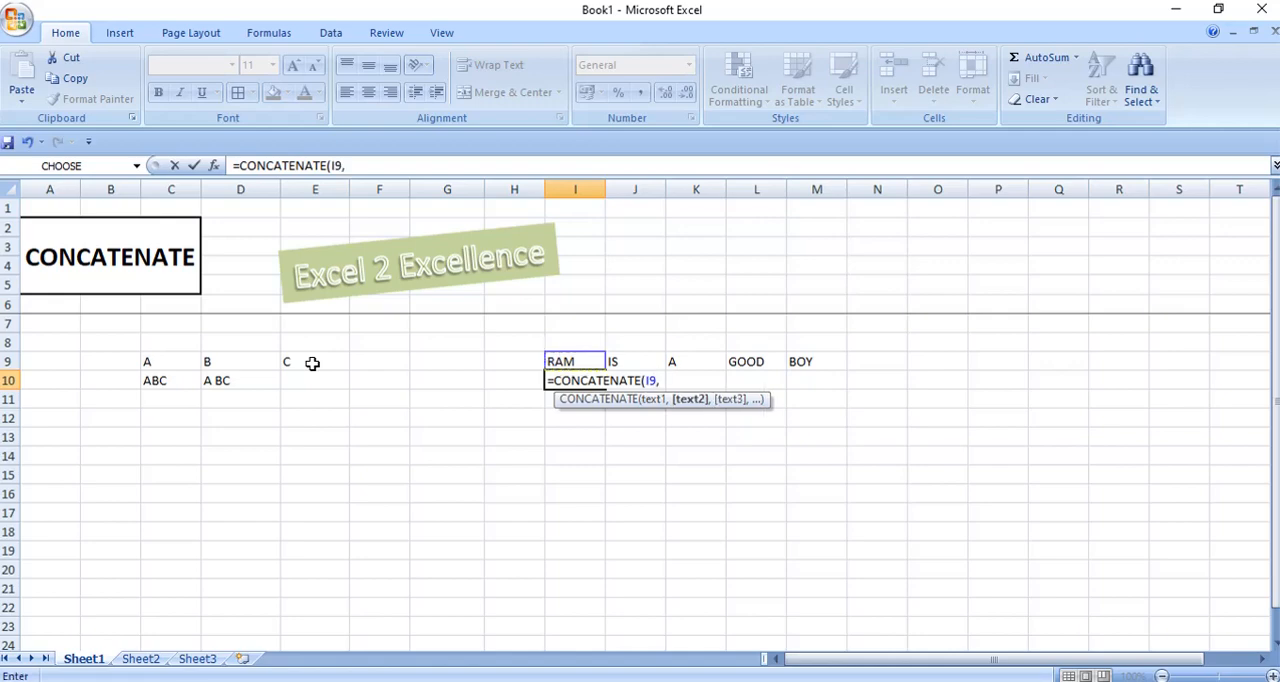
text("")
Extend the I10 formula with a quoted space (" "), cell J9 and another quoted space.
key(BackSpace)
text(",)
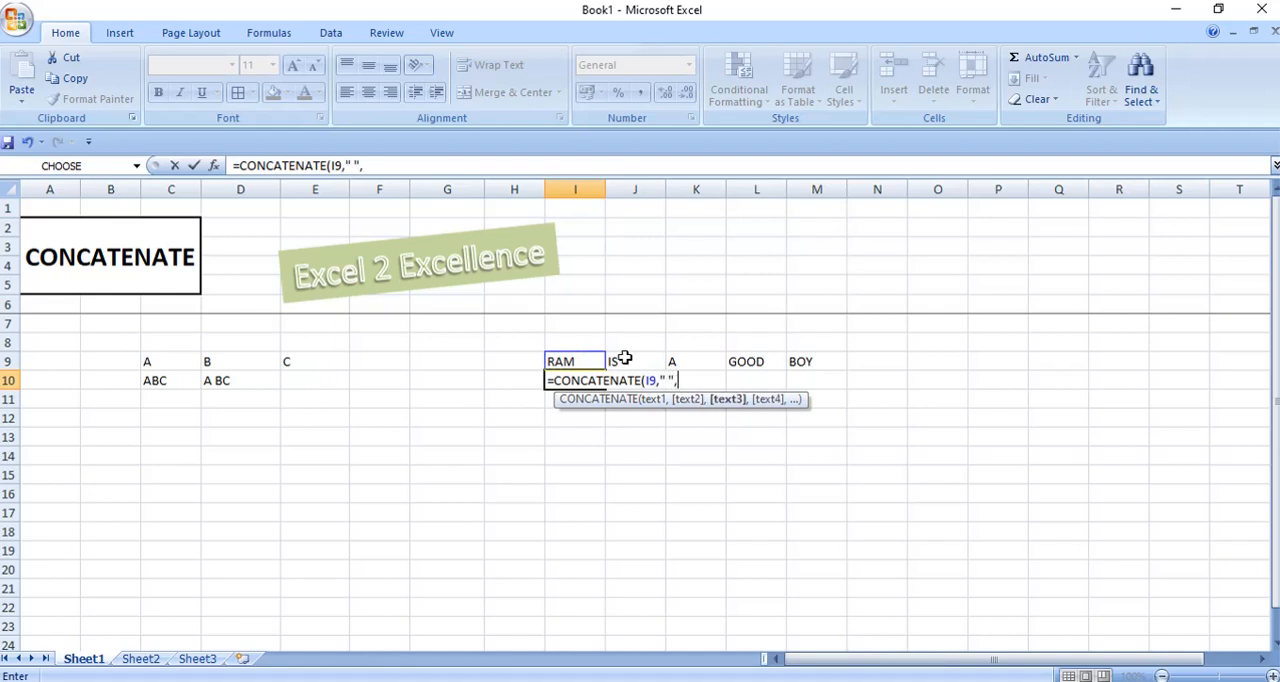
click(624, 358)
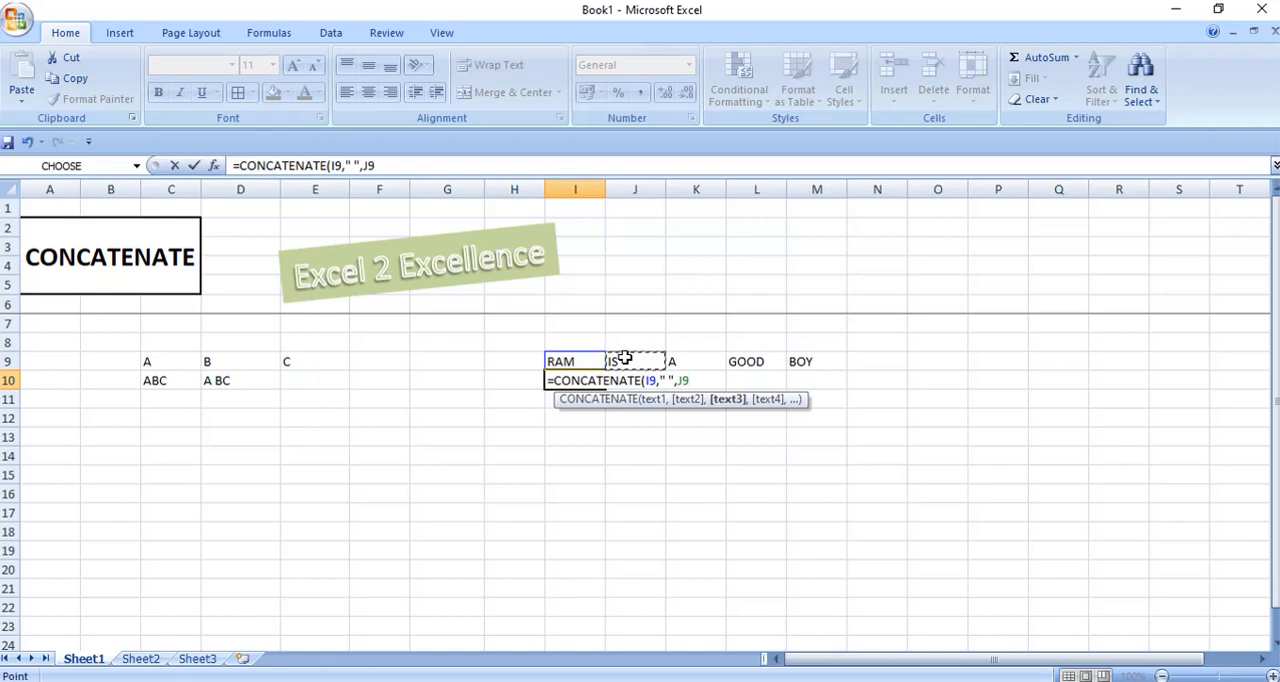
text(,)
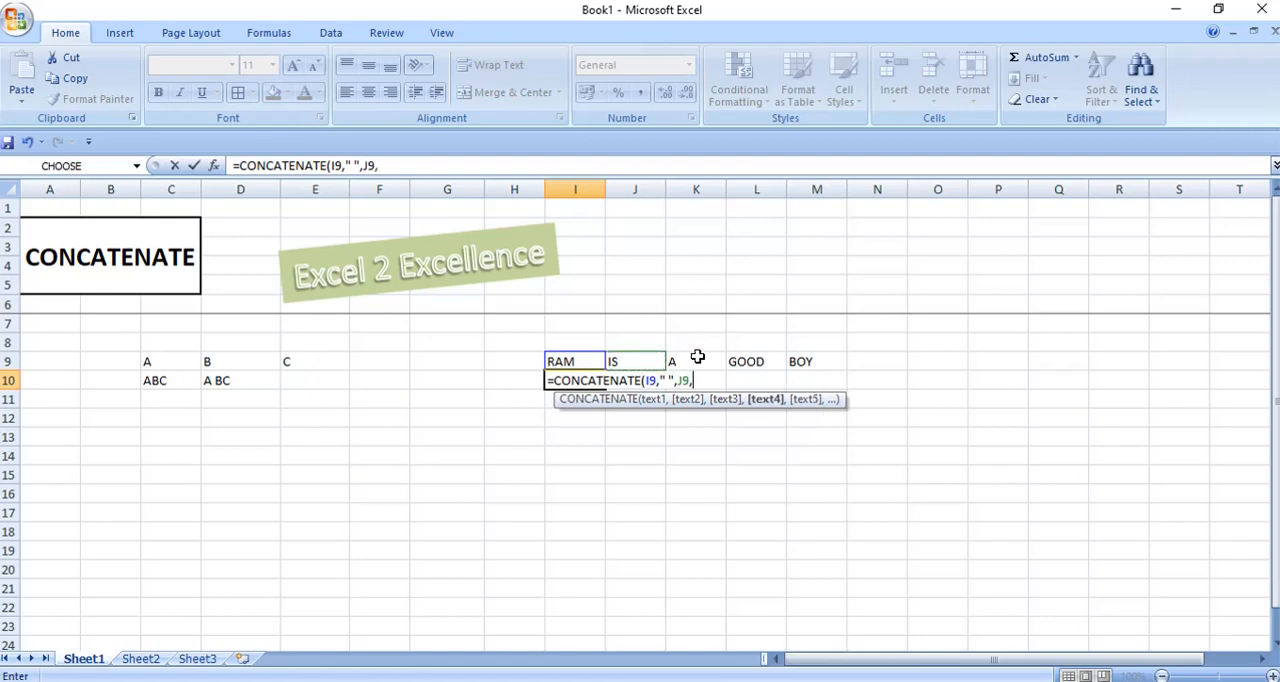
text(" ",)
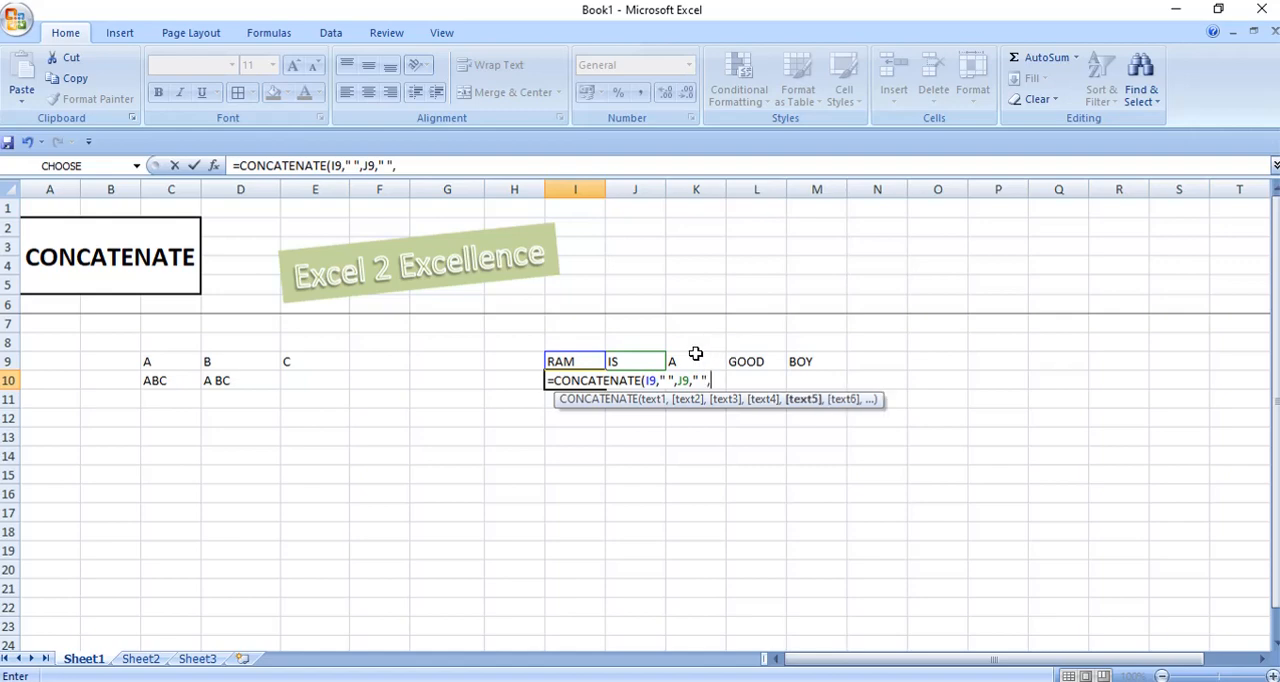
Extend the I10 formula with cell K9 and another quoted space (" ").
click(694, 357)
text(,)
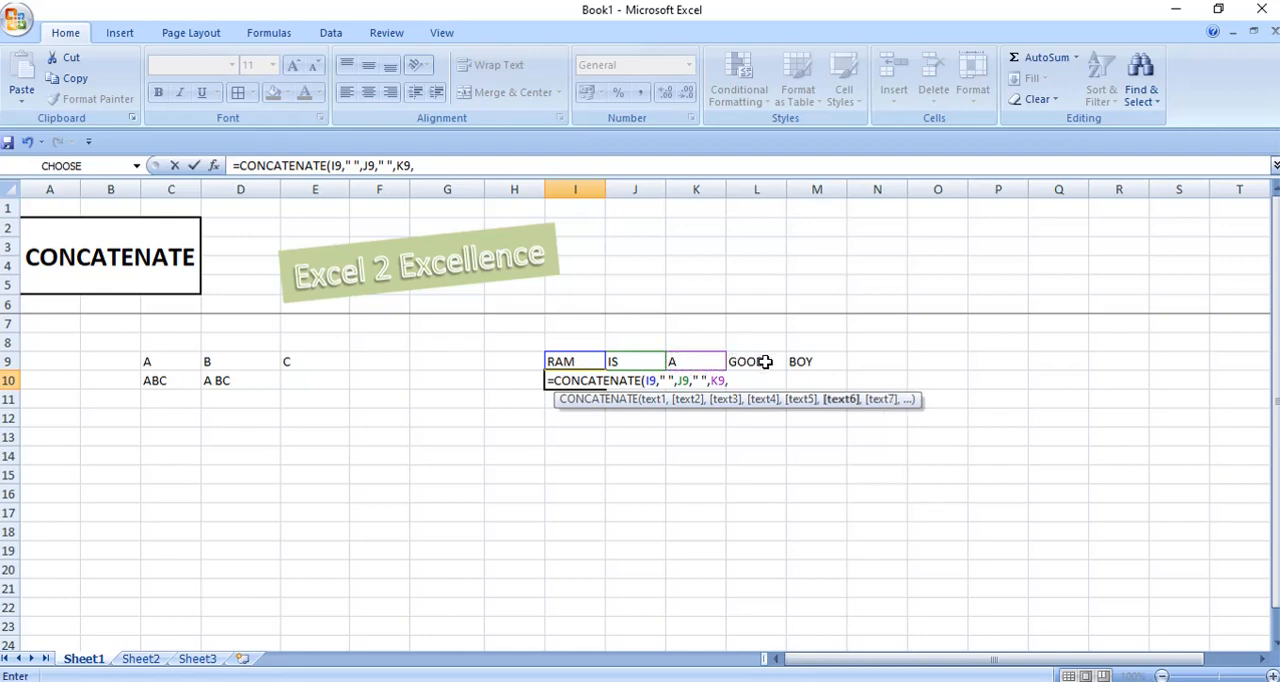
text(" ",)
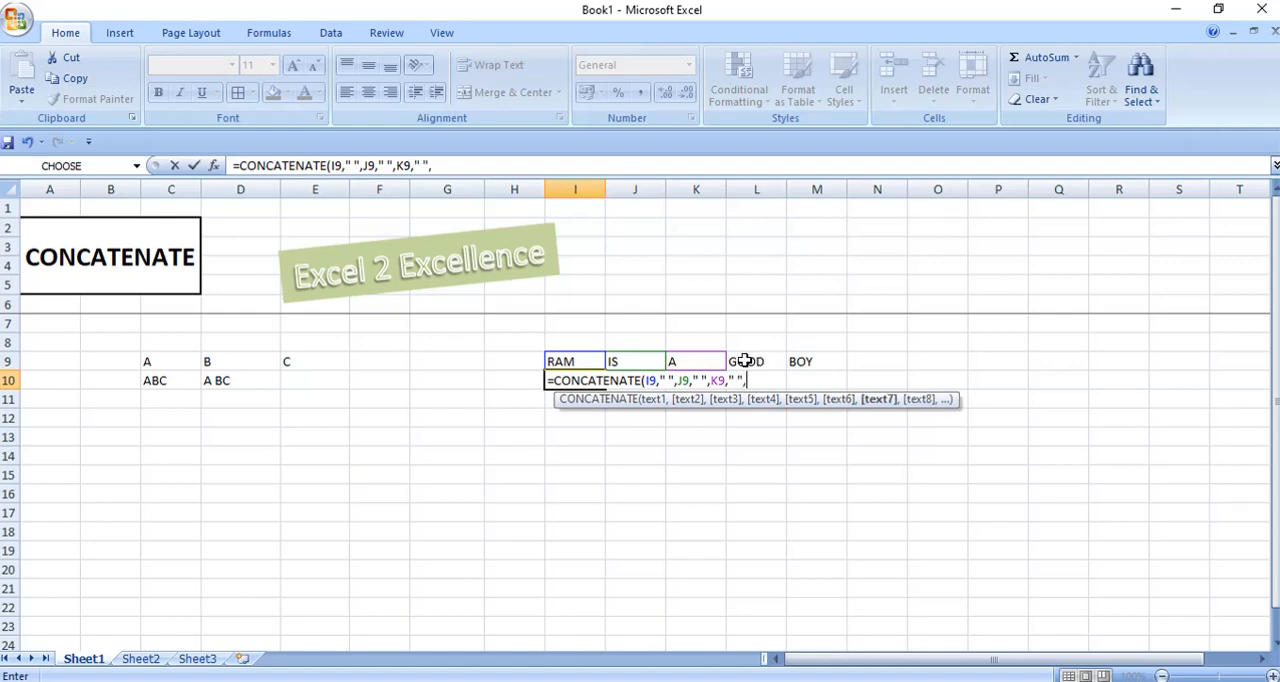
Add L9, a quoted space and M9 to complete the formula =CONCATENATE(I9," ",J9," ",K9," ",L9," ",M9) in I10.
click(750, 361)
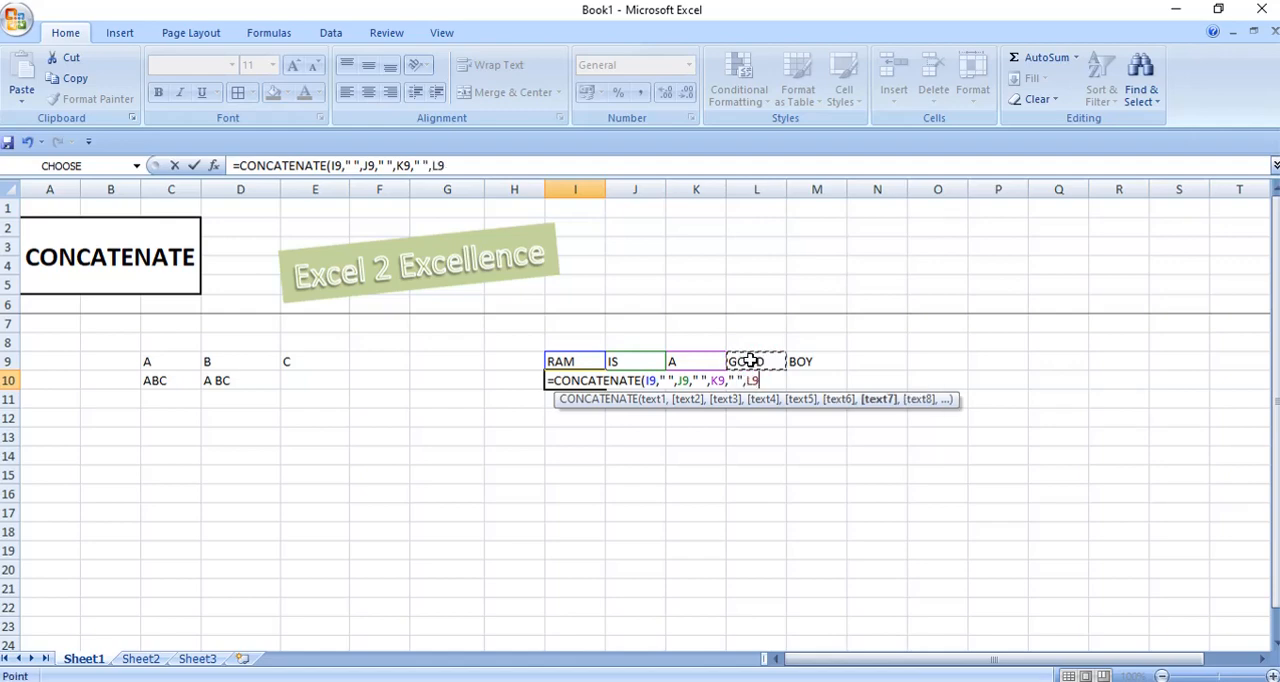
text(,)
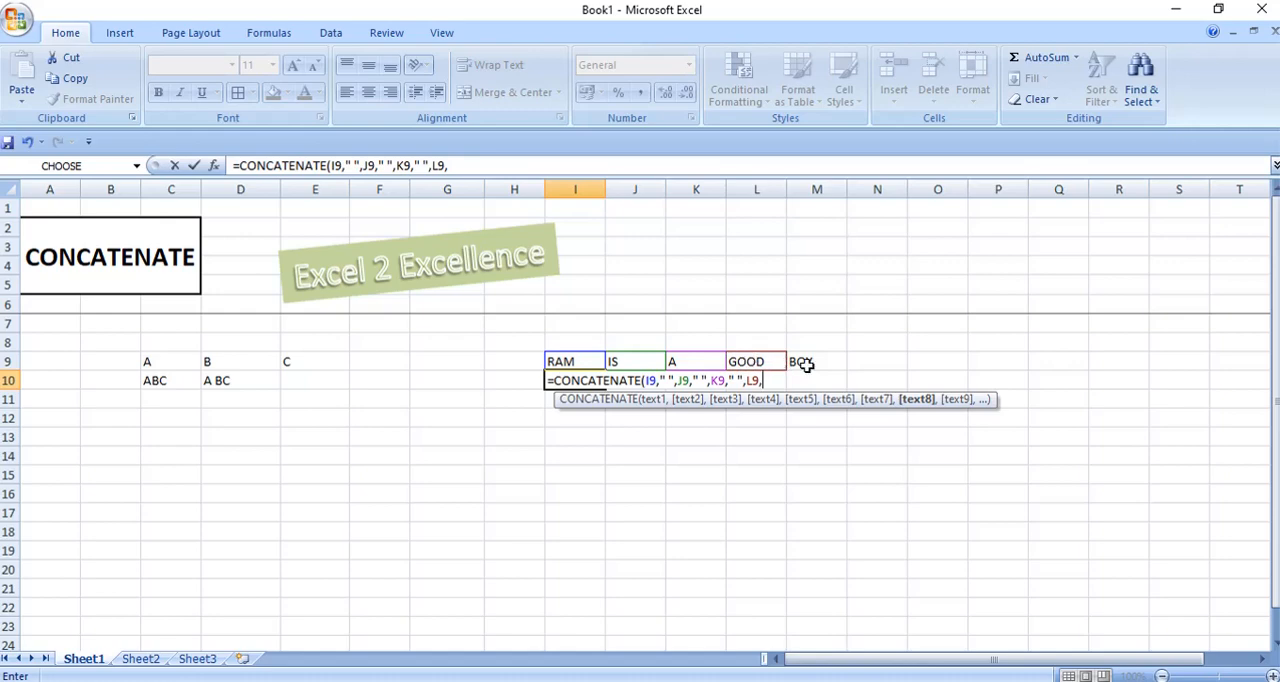
text(")
text(,)
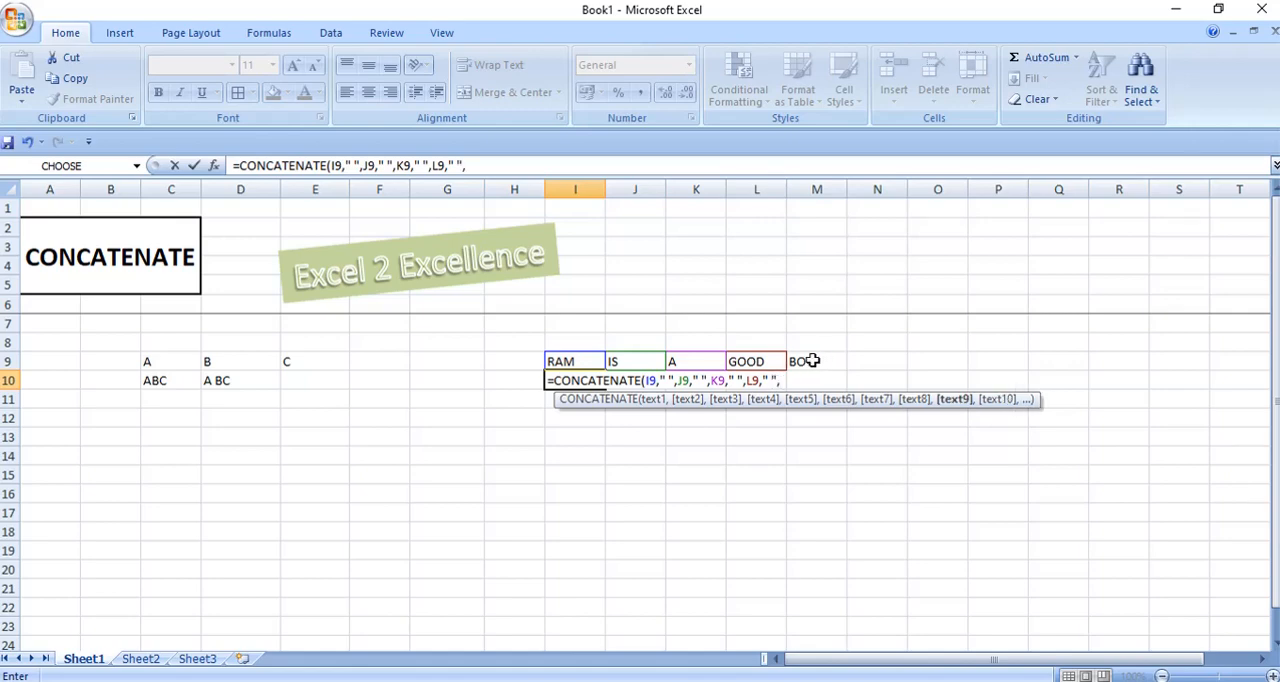
click(811, 361)
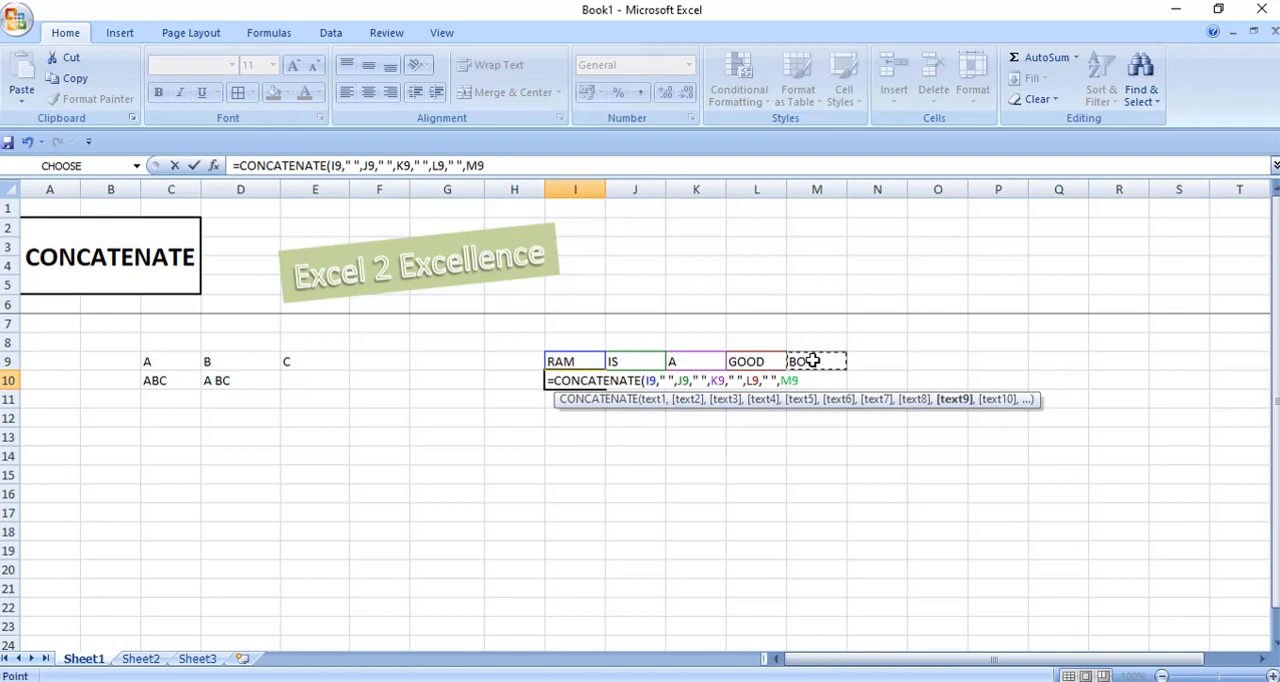
text())
key(Return)
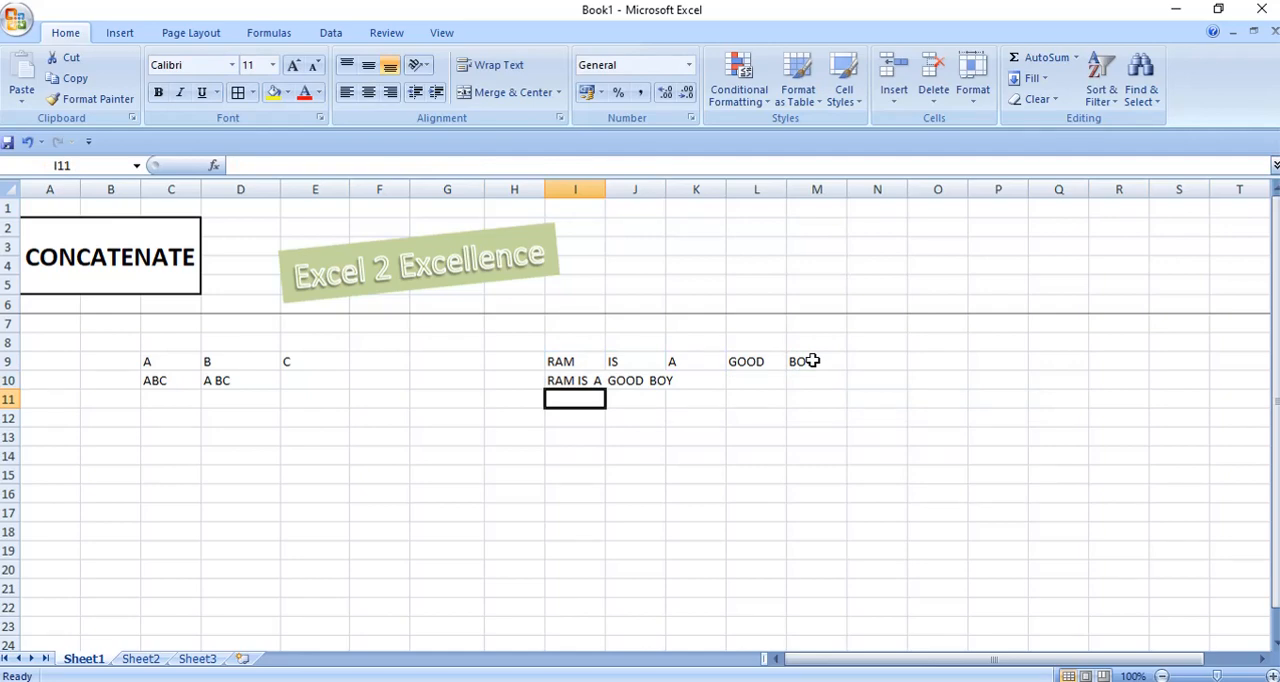
On Sheet2, start a CONCATENATE formula in cell B11, below the INDEX heading.
click(142, 659)
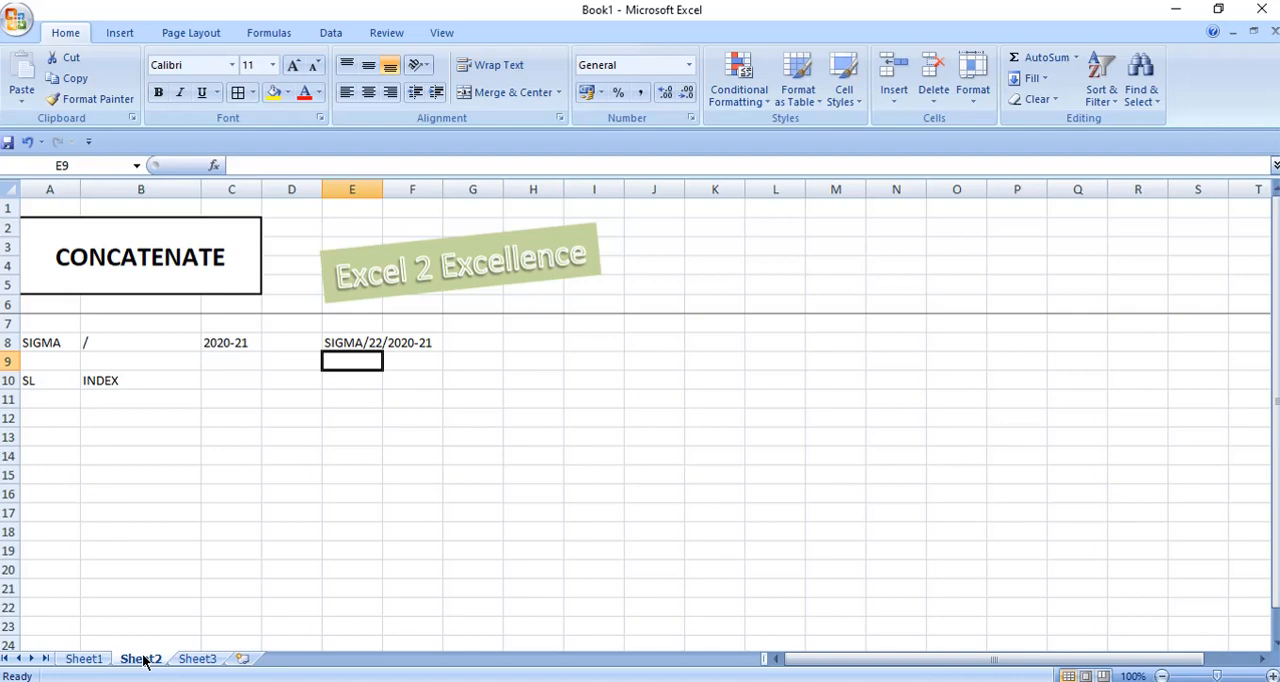
key(Up)
key(Down)
key(Down)
key(Left)
key(Left)
key(Left)
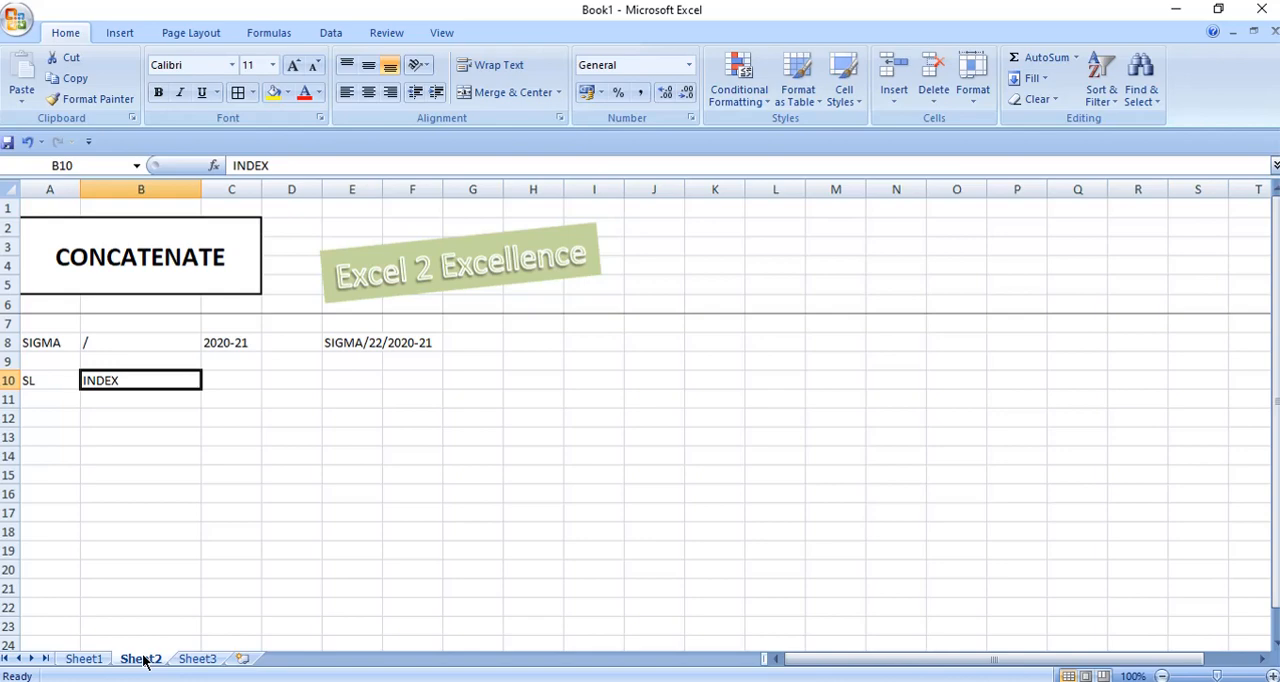
key(Return)
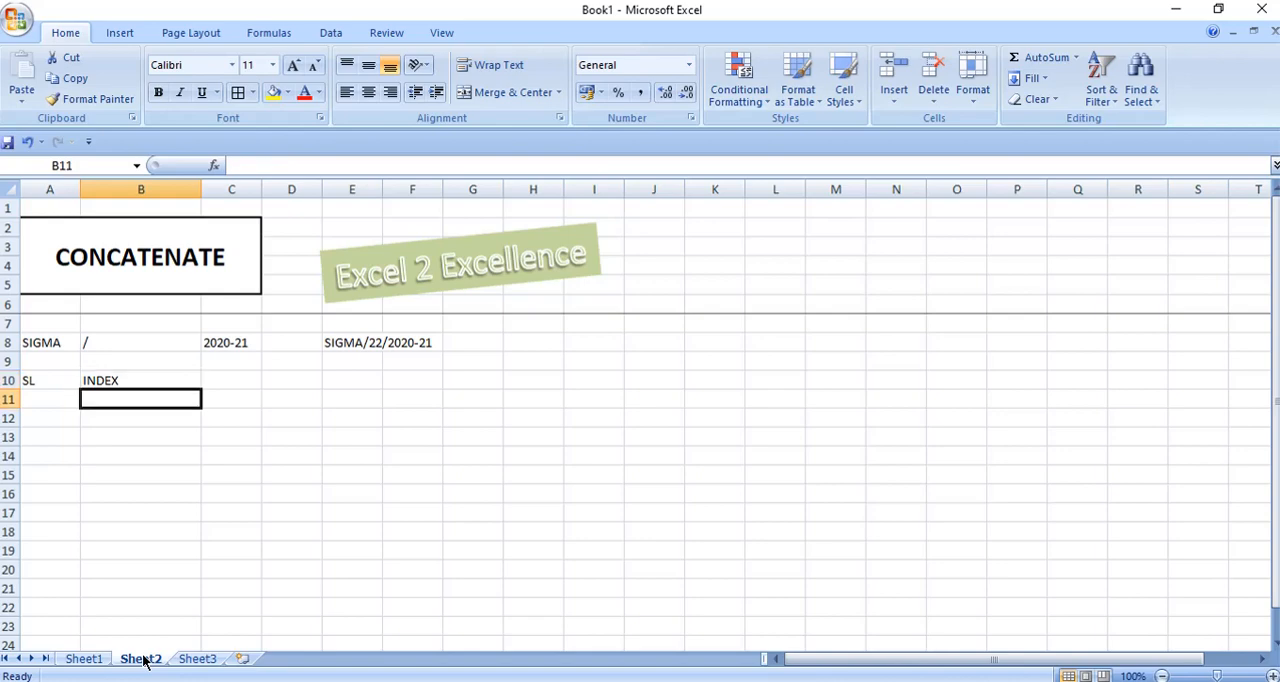
text(=CON)
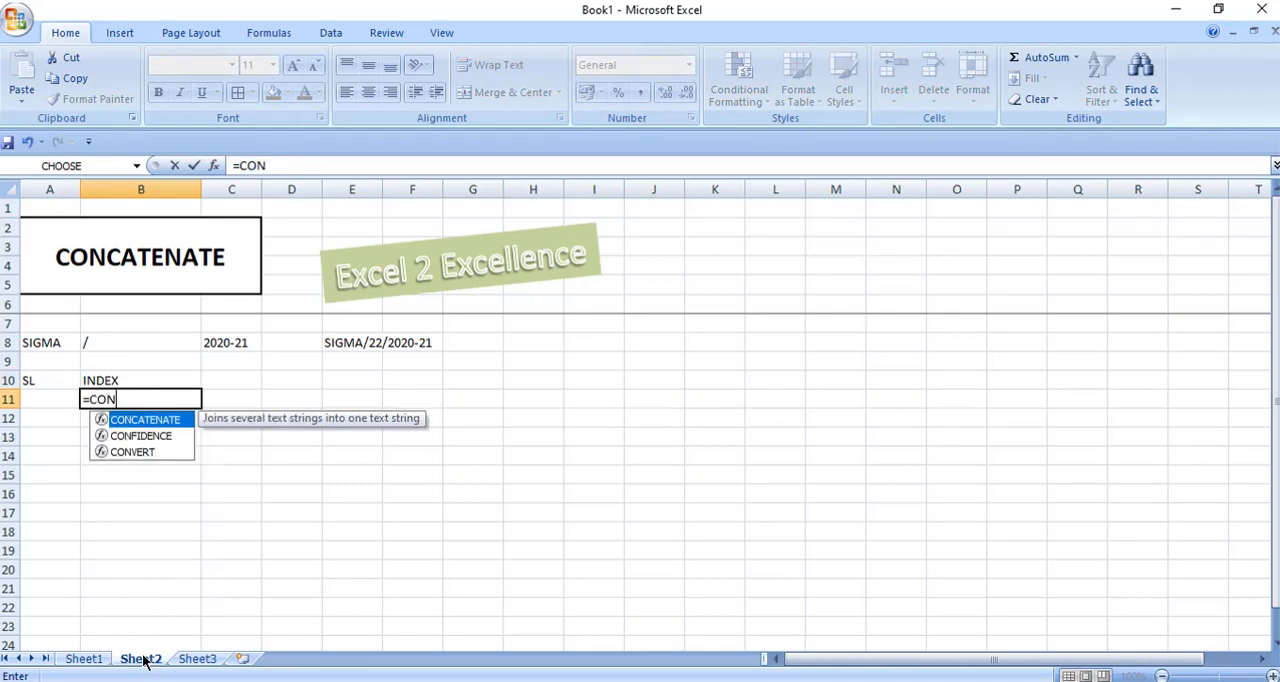
key(Tab)
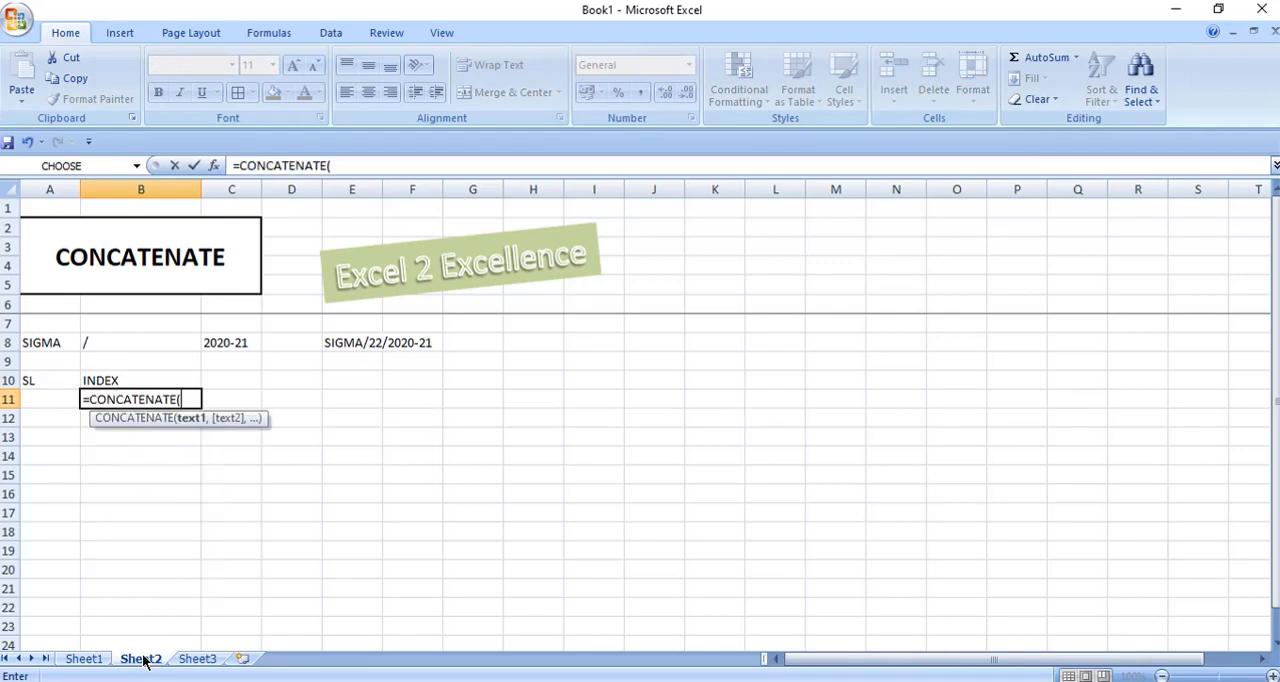
Give the B11 formula the absolute references $A$8 and $B$8 as its first two text arguments.
key(Left)
key(Up)
key(Up)
key(Up)
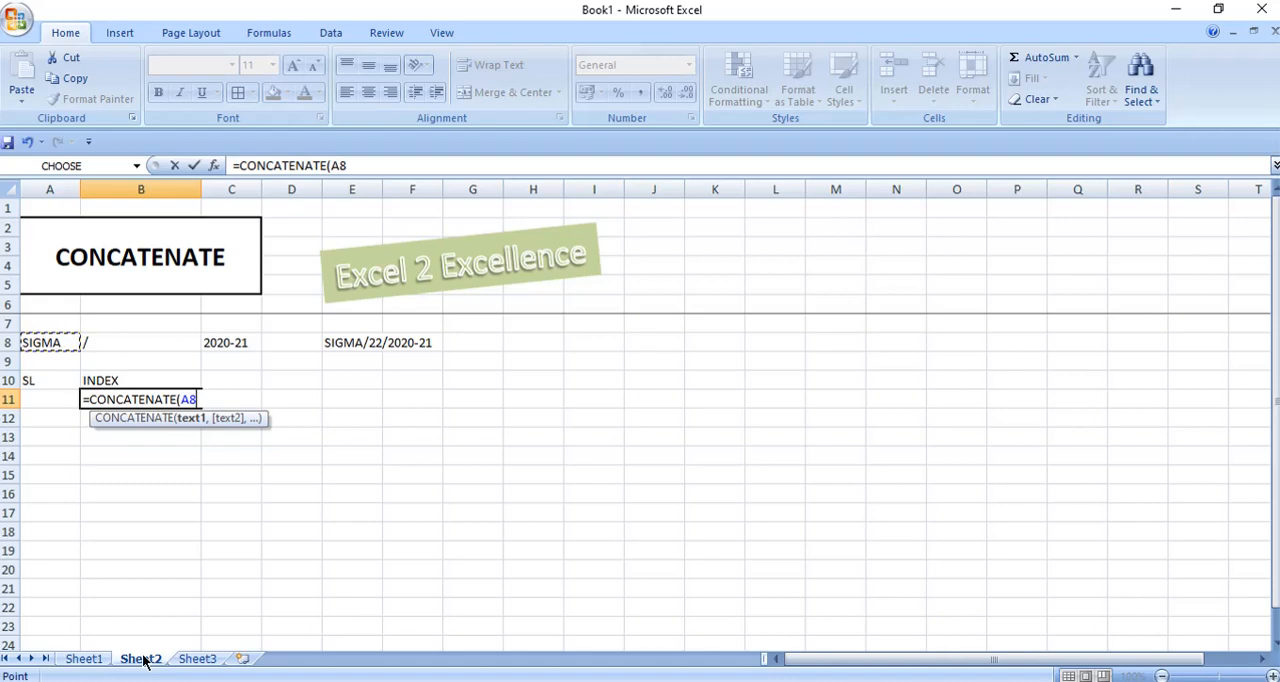
key(F4)
text(,)
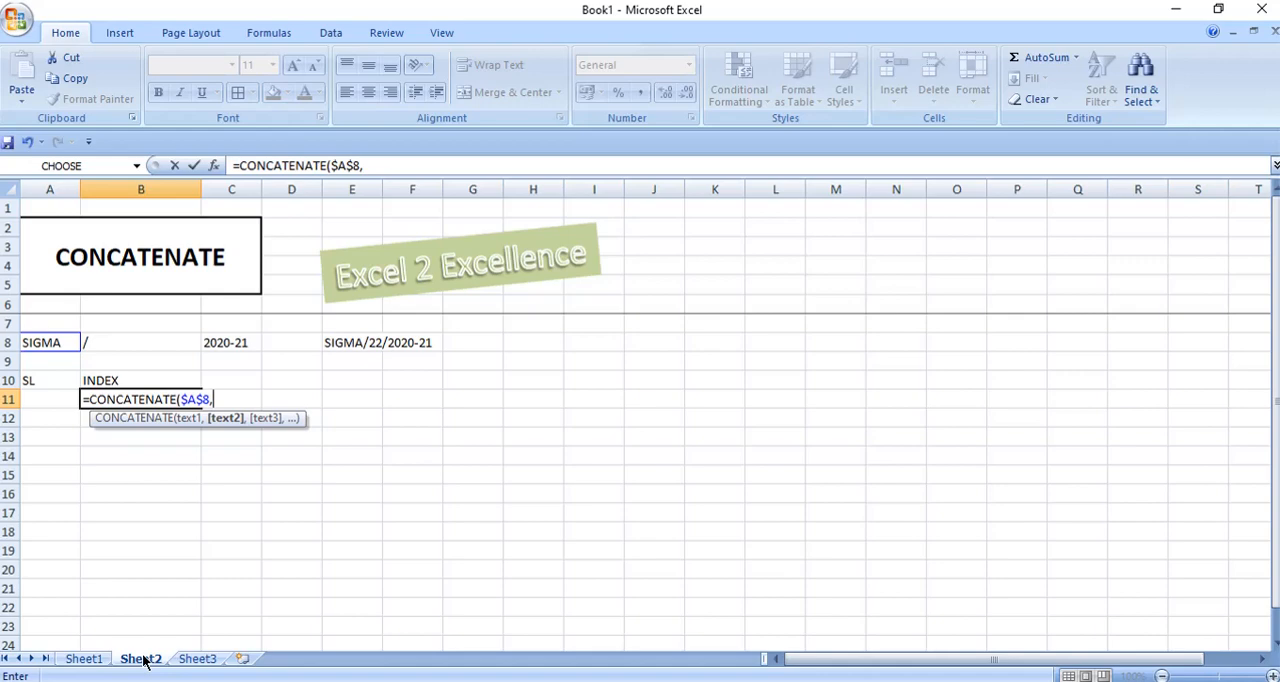
click(117, 344)
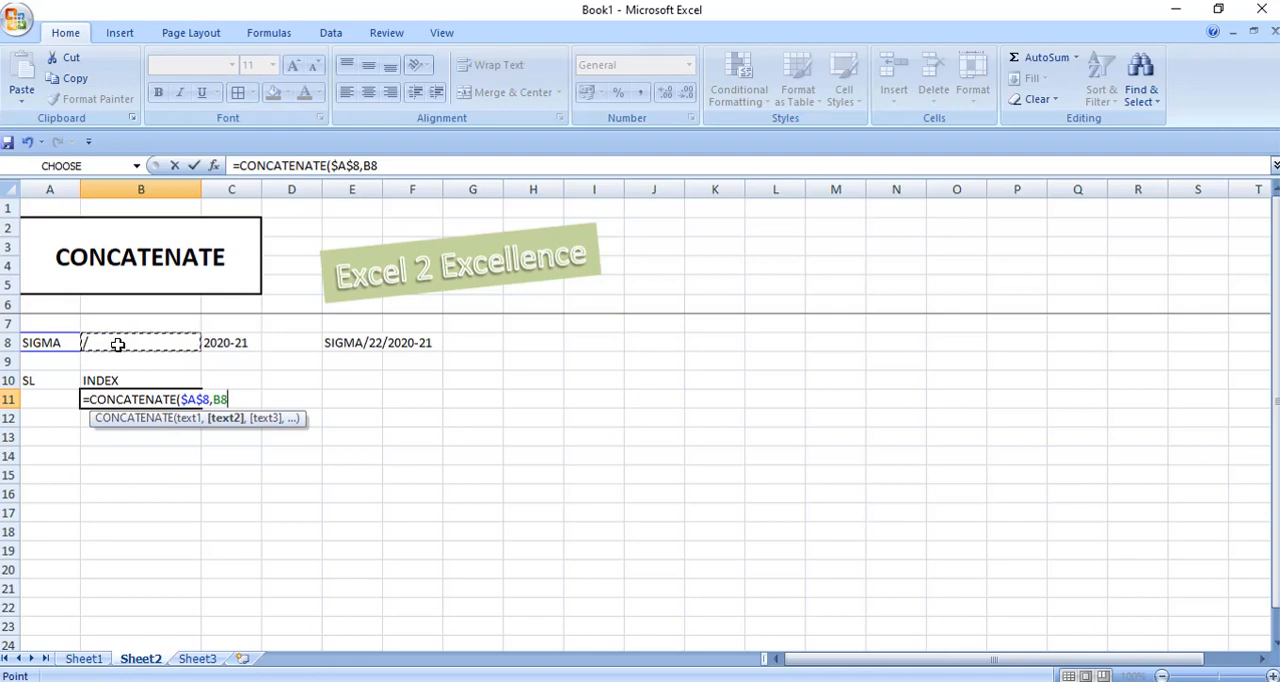
key(F4)
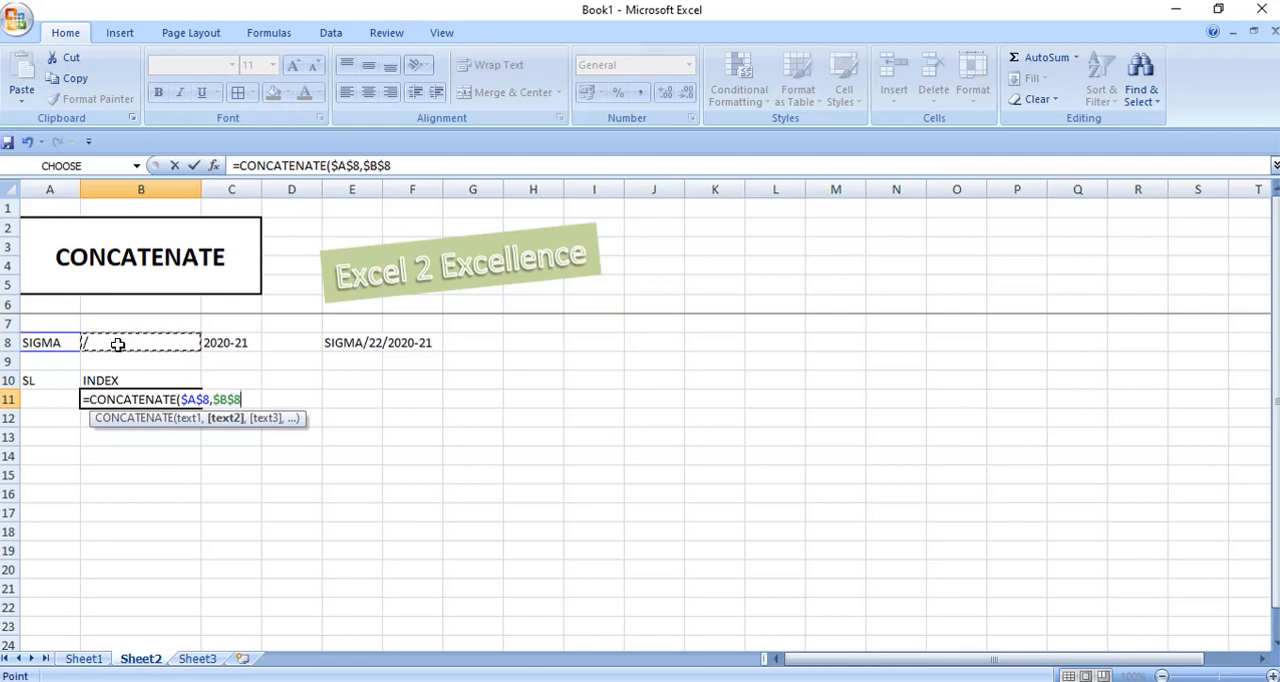
text(,)
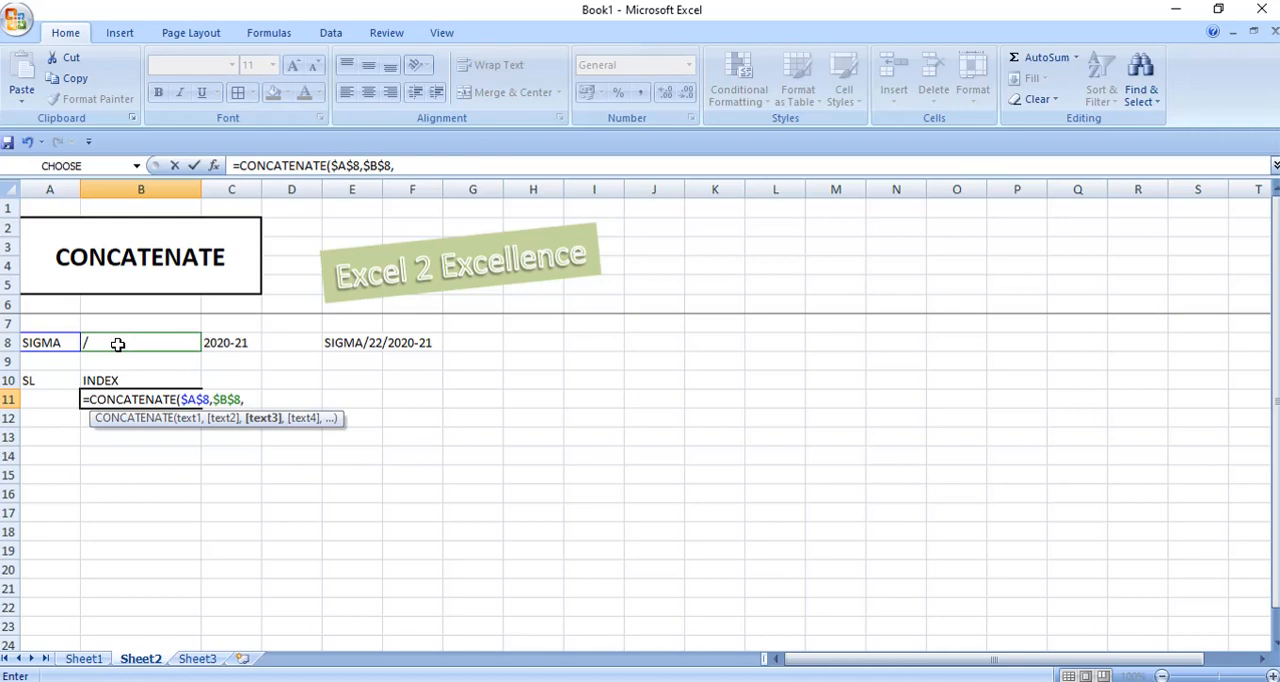
Add A11, $B$8 and $C$8 to complete the B11 formula as =CONCATENATE($A$8,$B$8,A11,$B$8,$C$8).
click(38, 401)
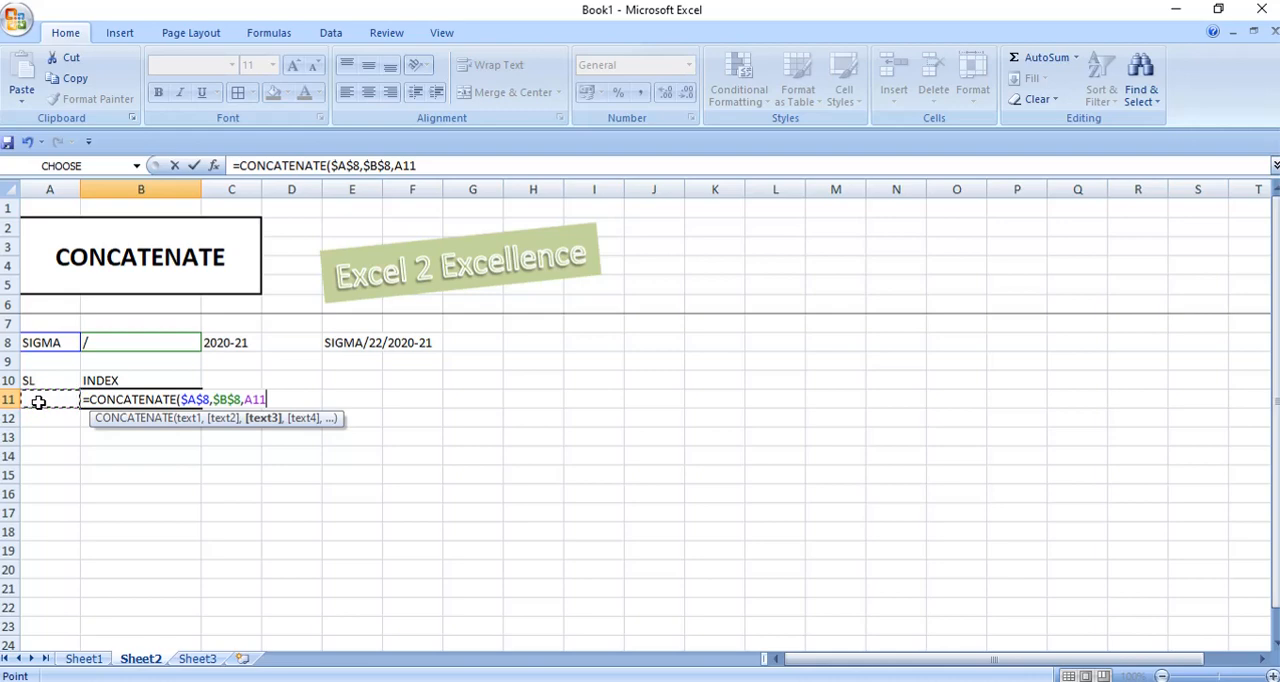
text(,)
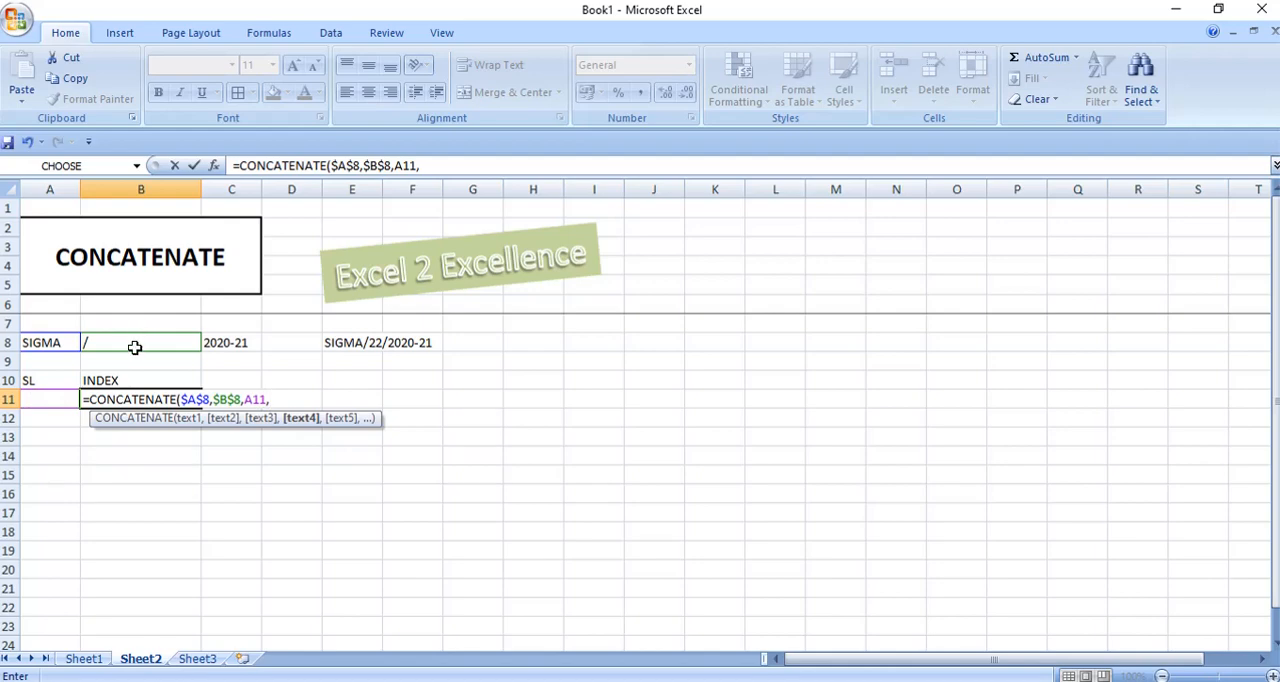
click(134, 343)
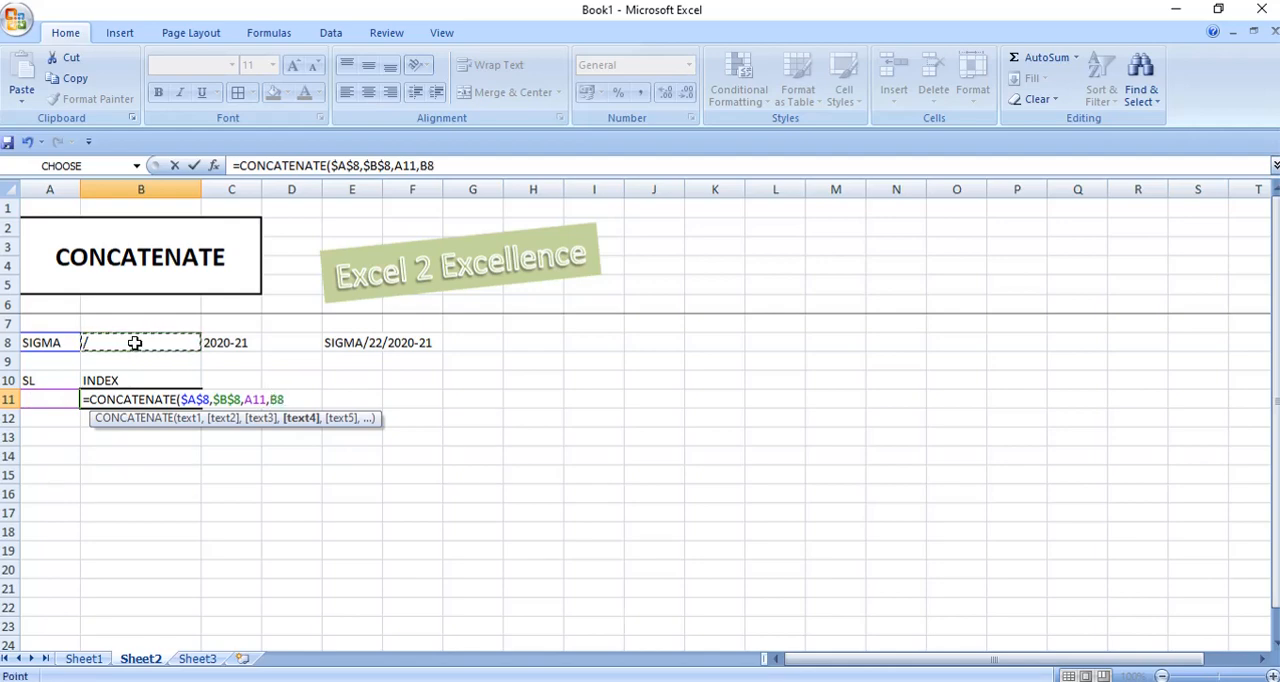
key(F4)
text(,)
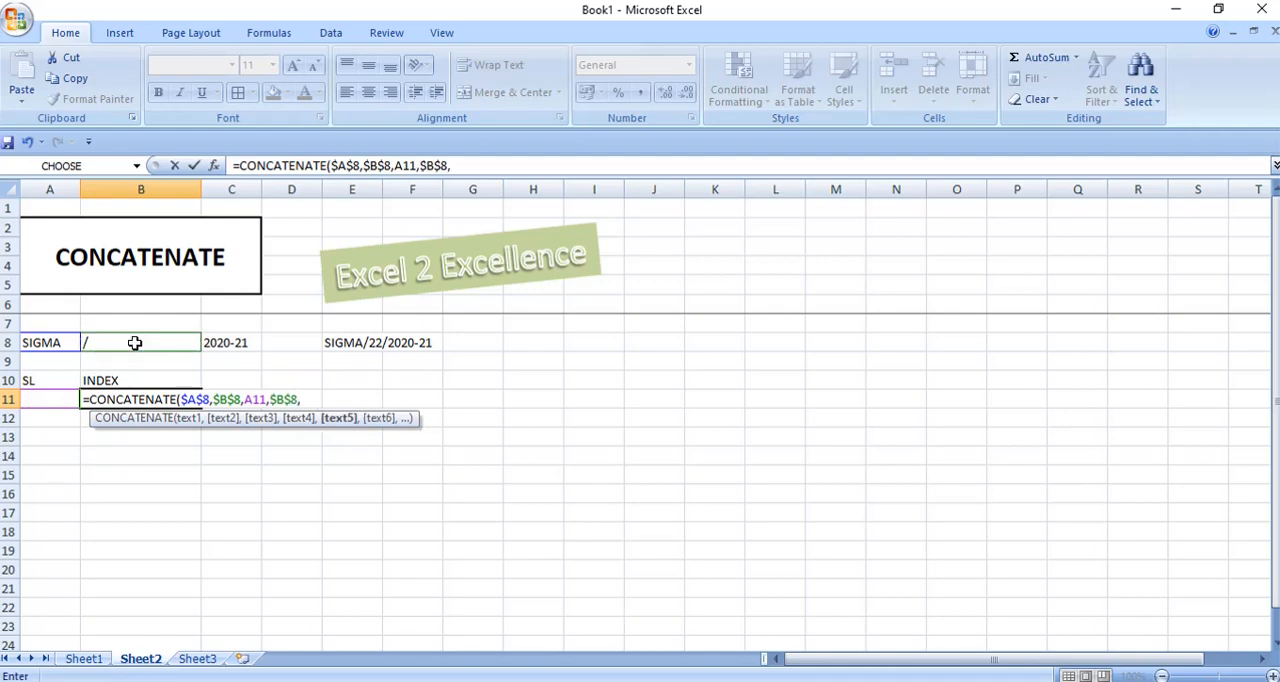
click(231, 343)
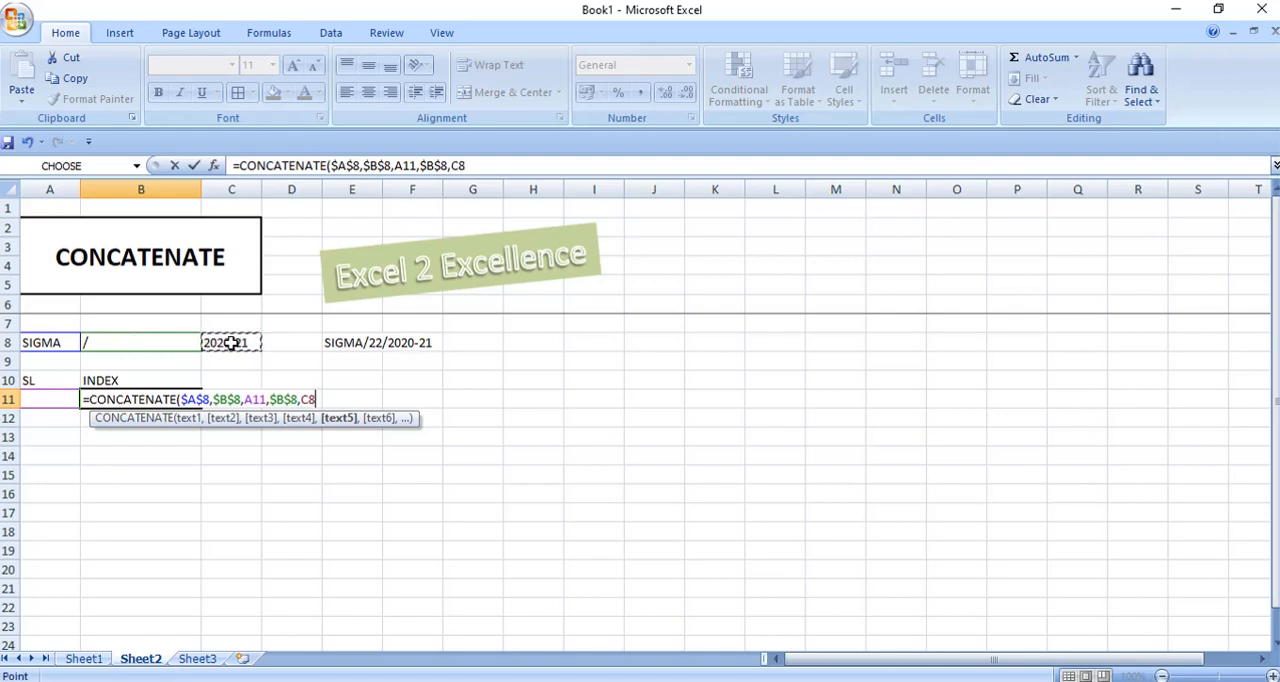
key(F4)
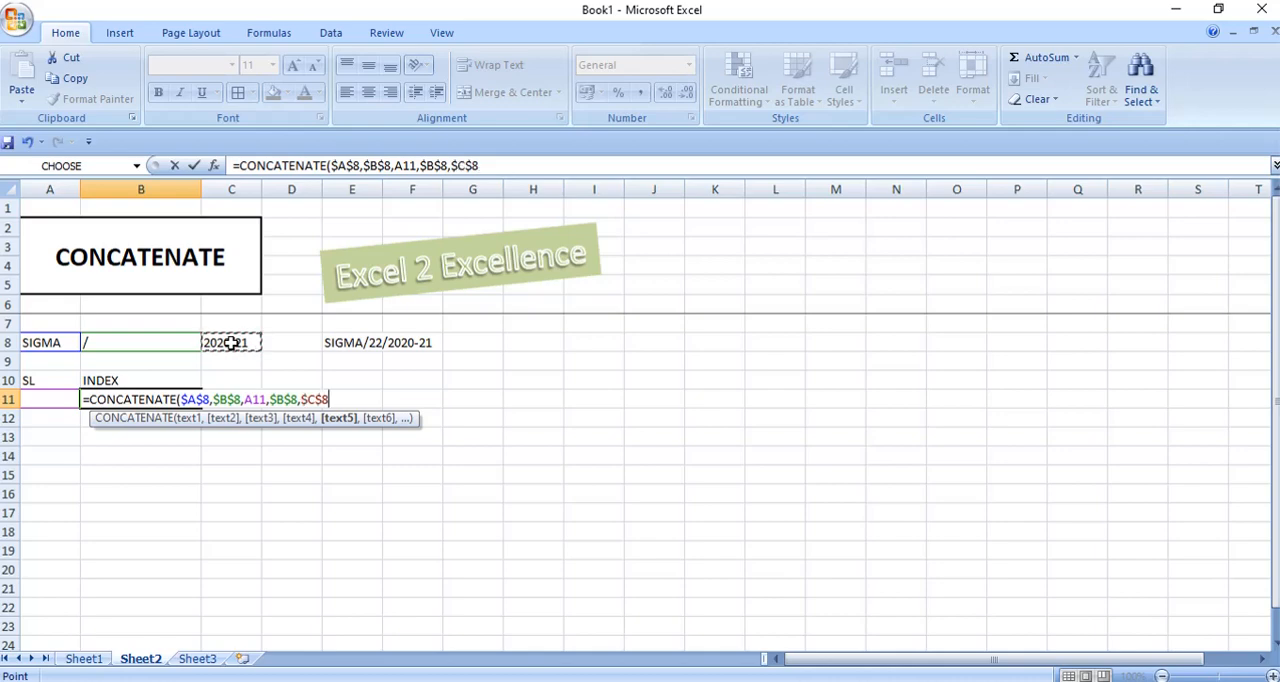
text())
key(Return)
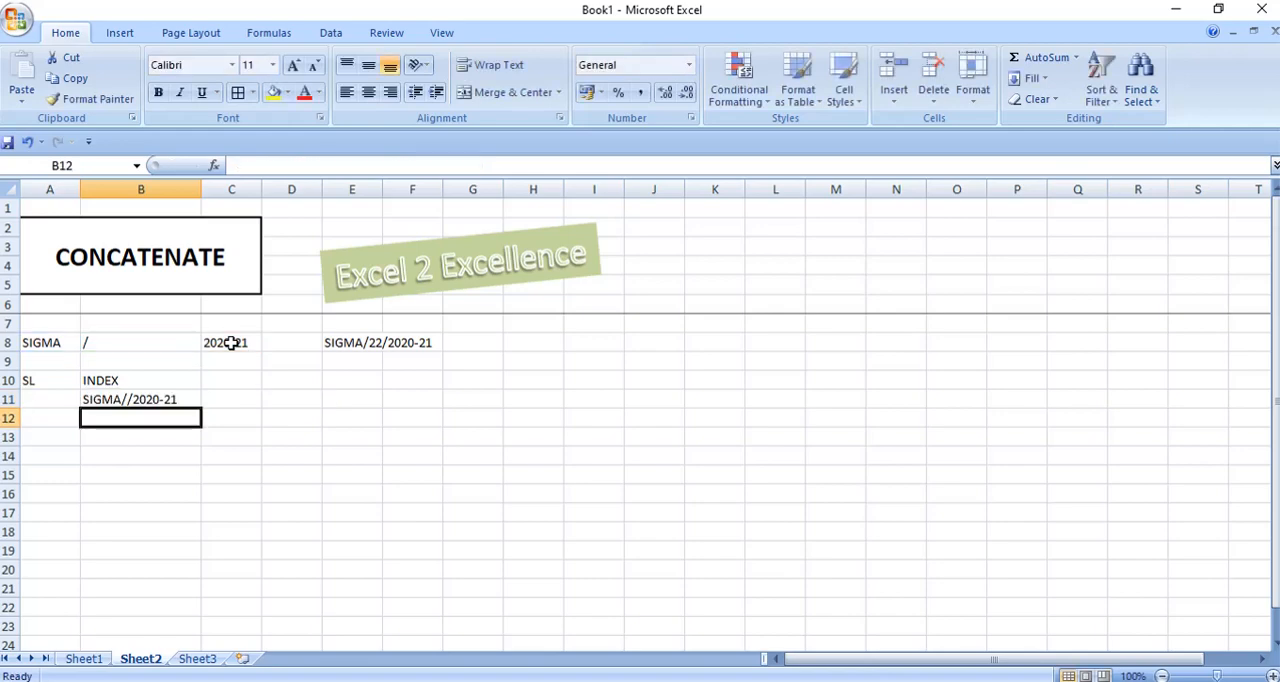
Enter 10 in cell A11 under the SL heading.
key(Up)
key(Left)
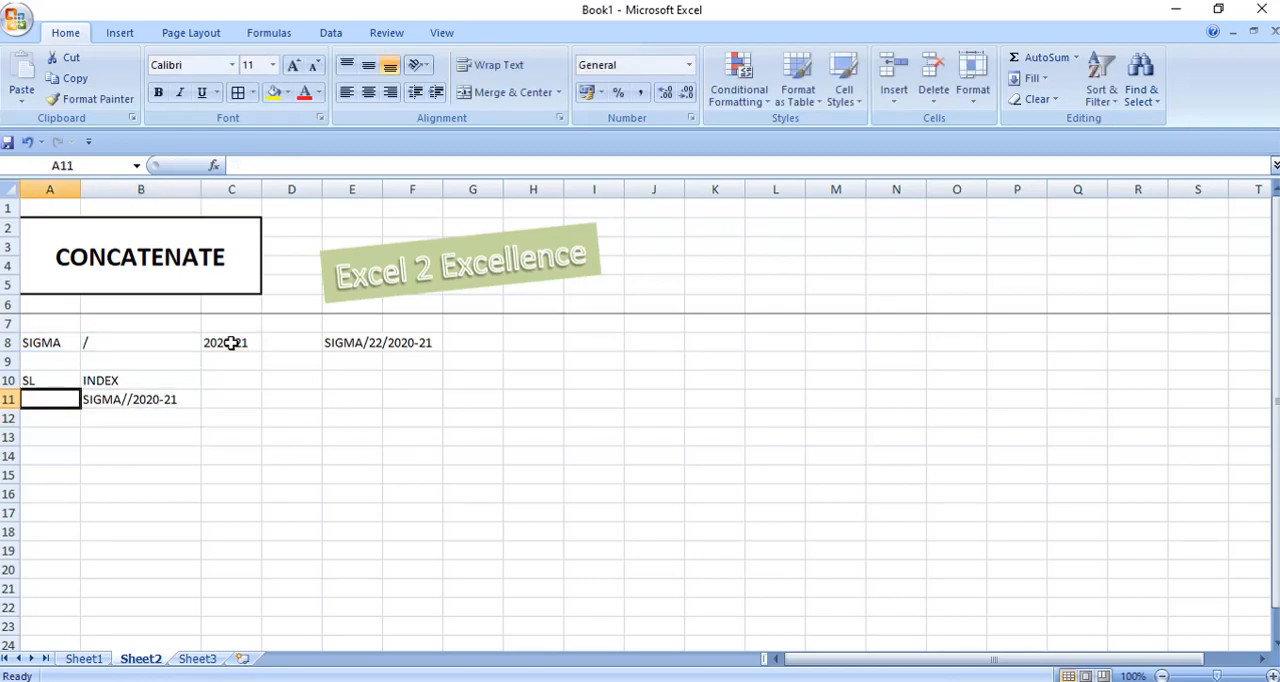
text(10)
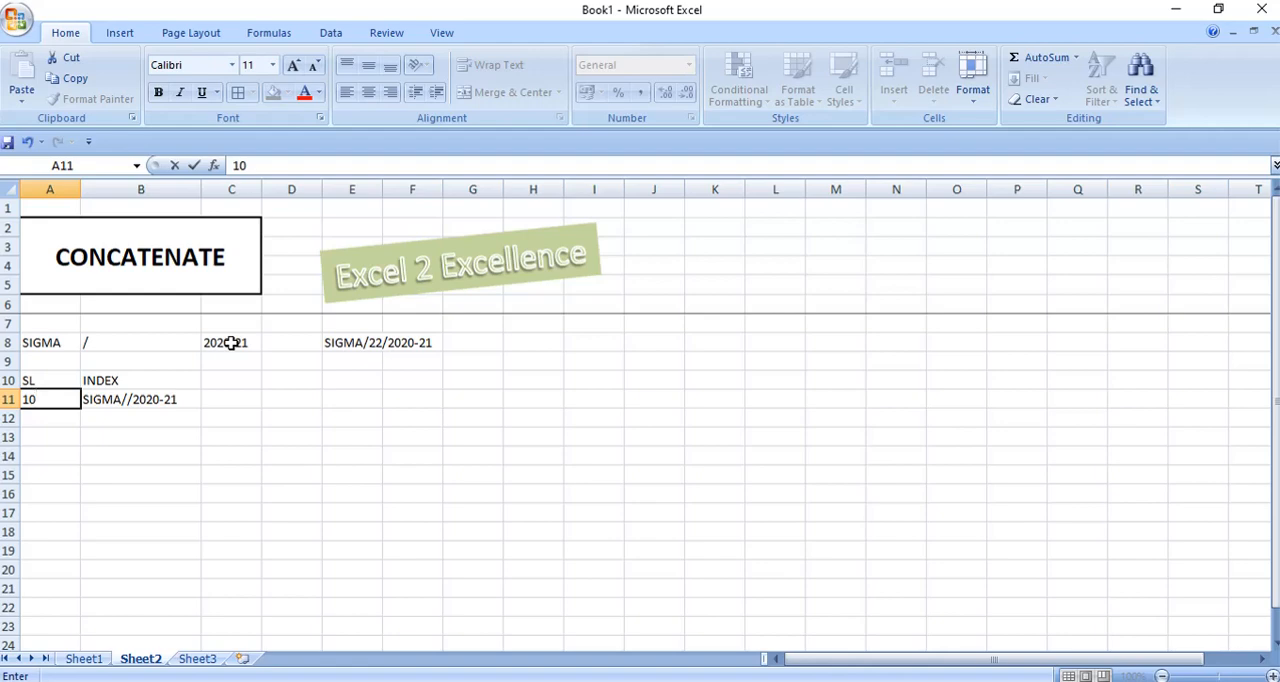
key(Return)
Fill A11:A22 with a series of serial numbers from 10 to 21.
key(Up)
key(shift+Down)
key(shift+Down)
key(shift+Down)
key(shift+Down)
key(shift+Down)
key(shift+Down)
key(shift+Down)
key(shift+Down)
key(shift+Down)
key(shift+Down)
key(shift+Down)
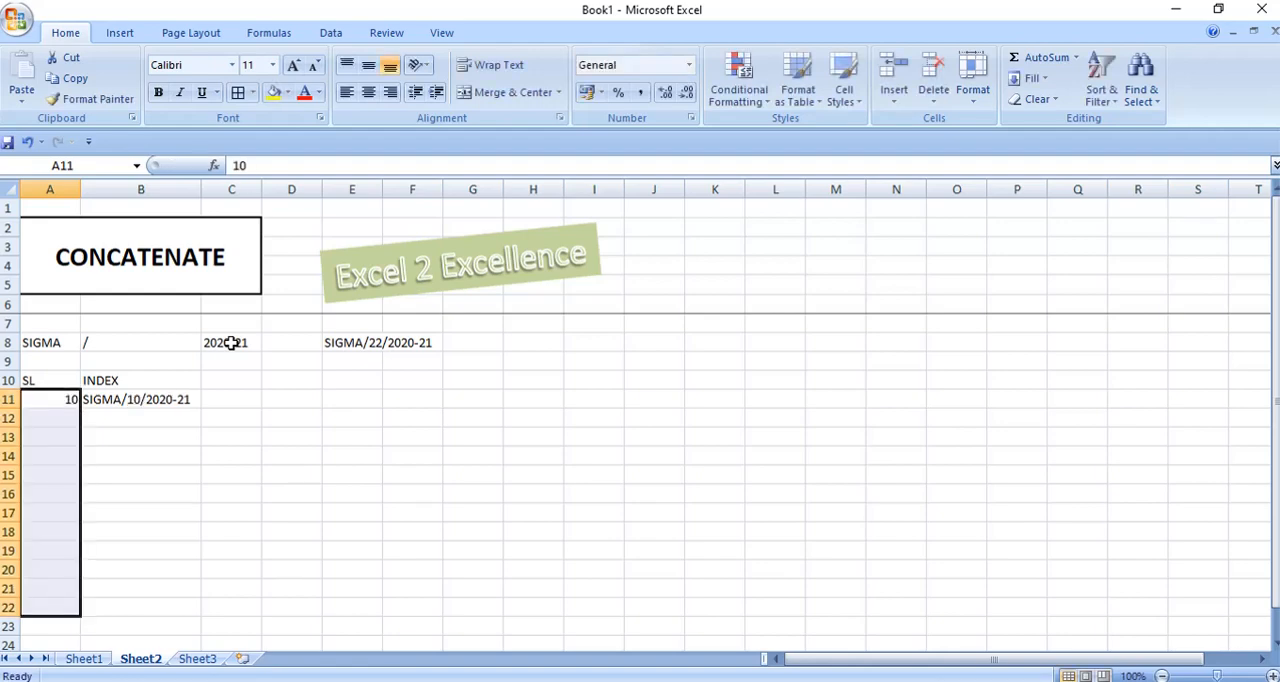
key(alt)
key(h)
key(f)
key(i)
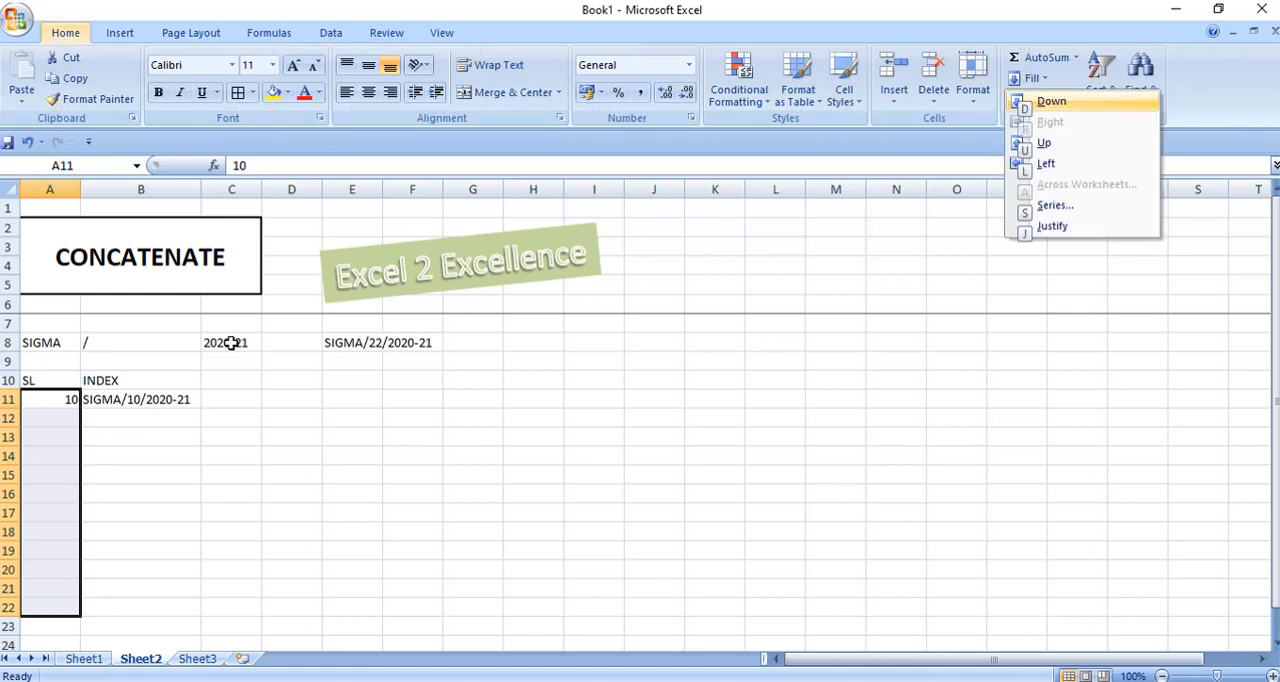
key(s)
key(Return)
Fill the B11 CONCATENATE formula down through B22.
key(Right)
key(shift+Down)
key(shift+Down)
key(shift+Down)
key(shift+Down)
key(shift+Down)
key(shift+Down)
key(shift+Down)
key(shift+Down)
key(shift+Down)
key(shift+Down)
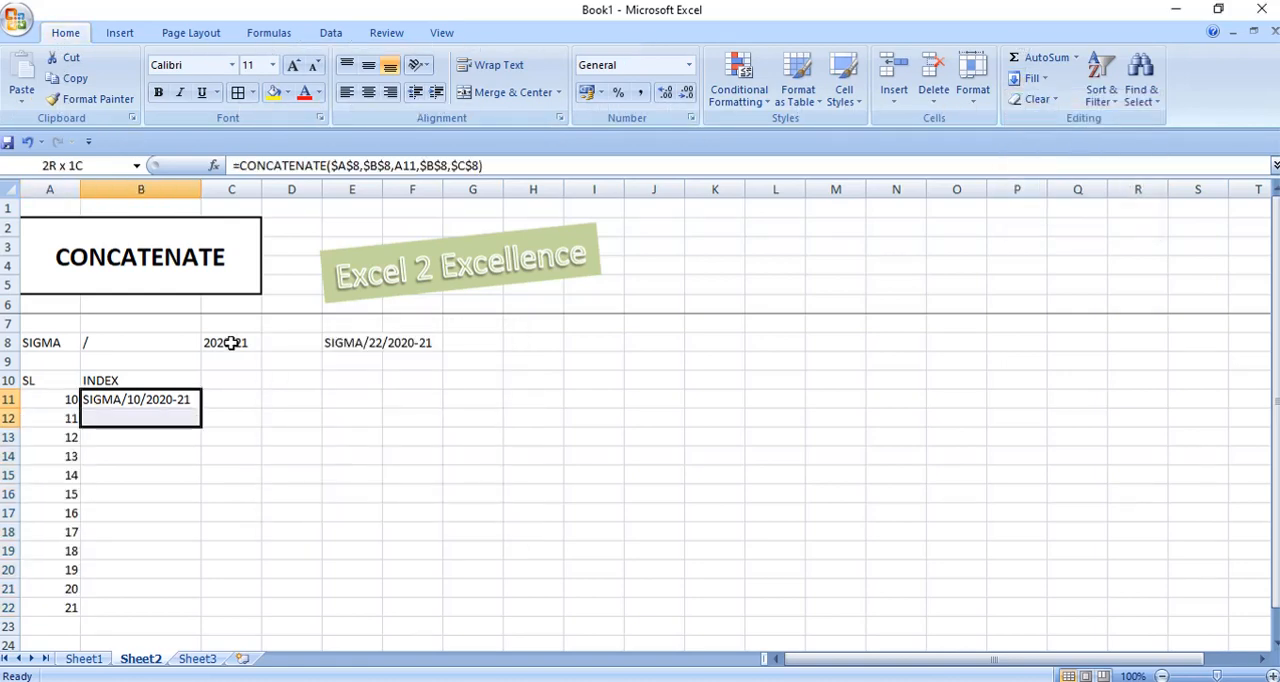
key(shift+Down)
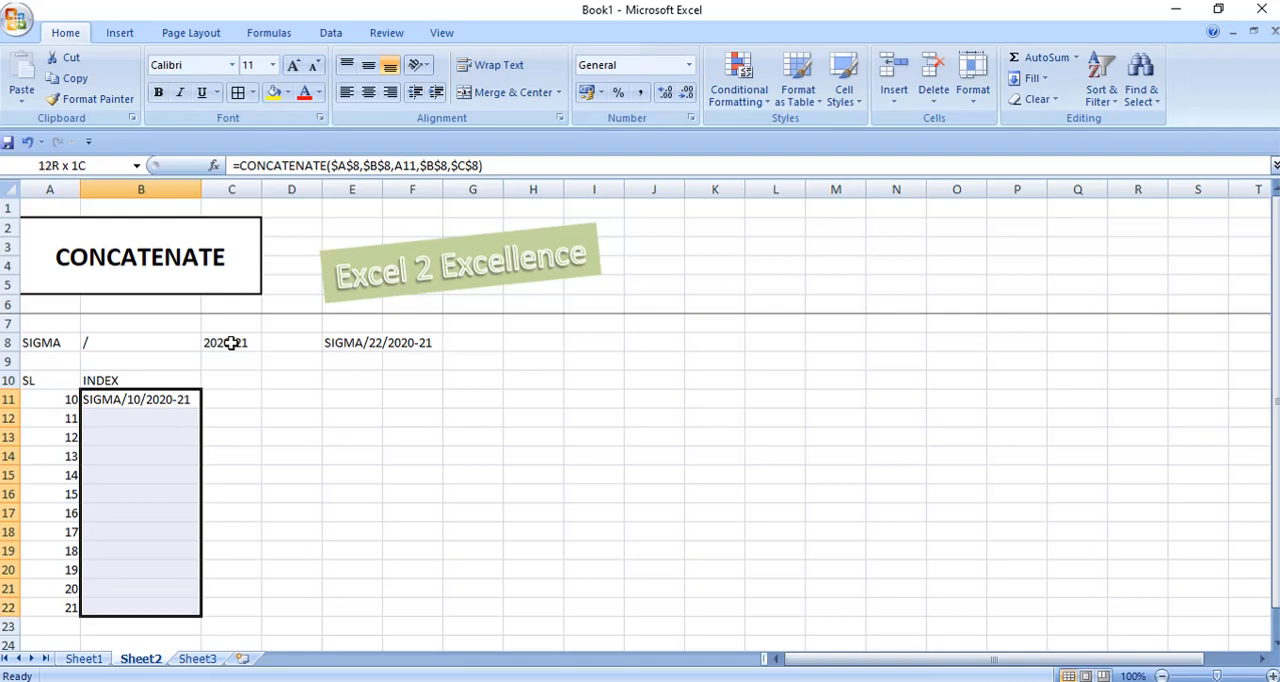
key(ctrl+d)
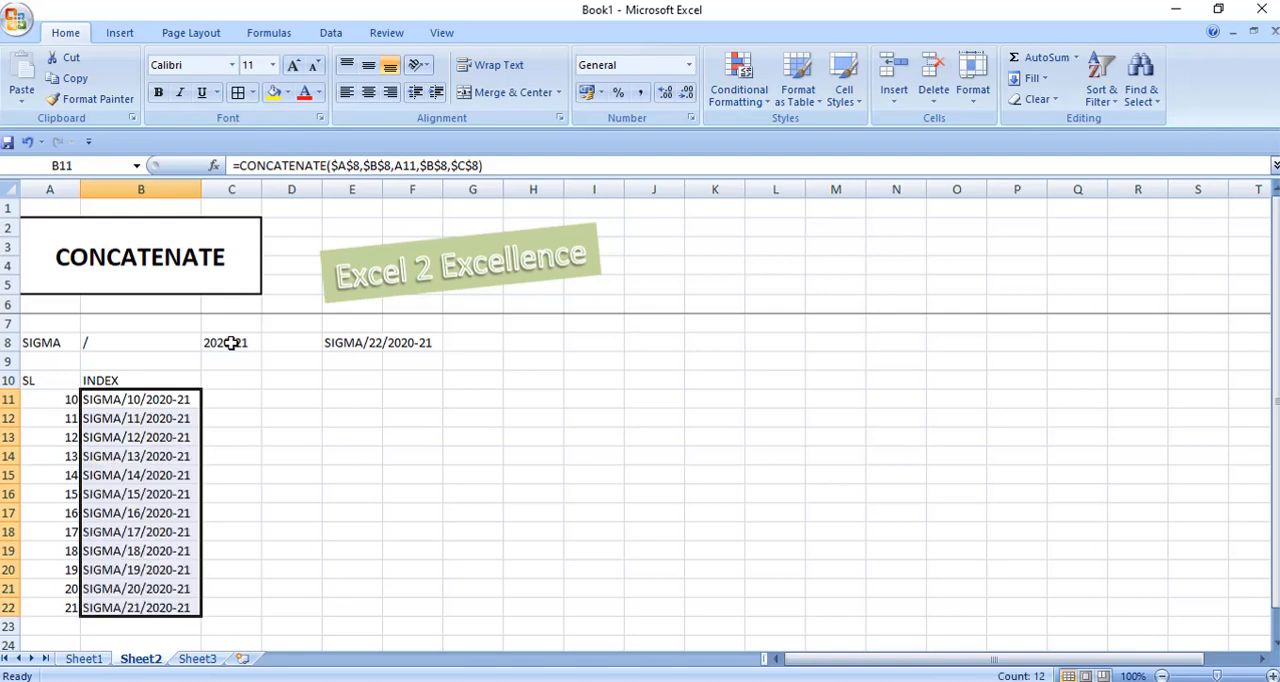
On Sheet3, select cell H12 beside the first data row of the FY19-20 sales report.
click(197, 659)
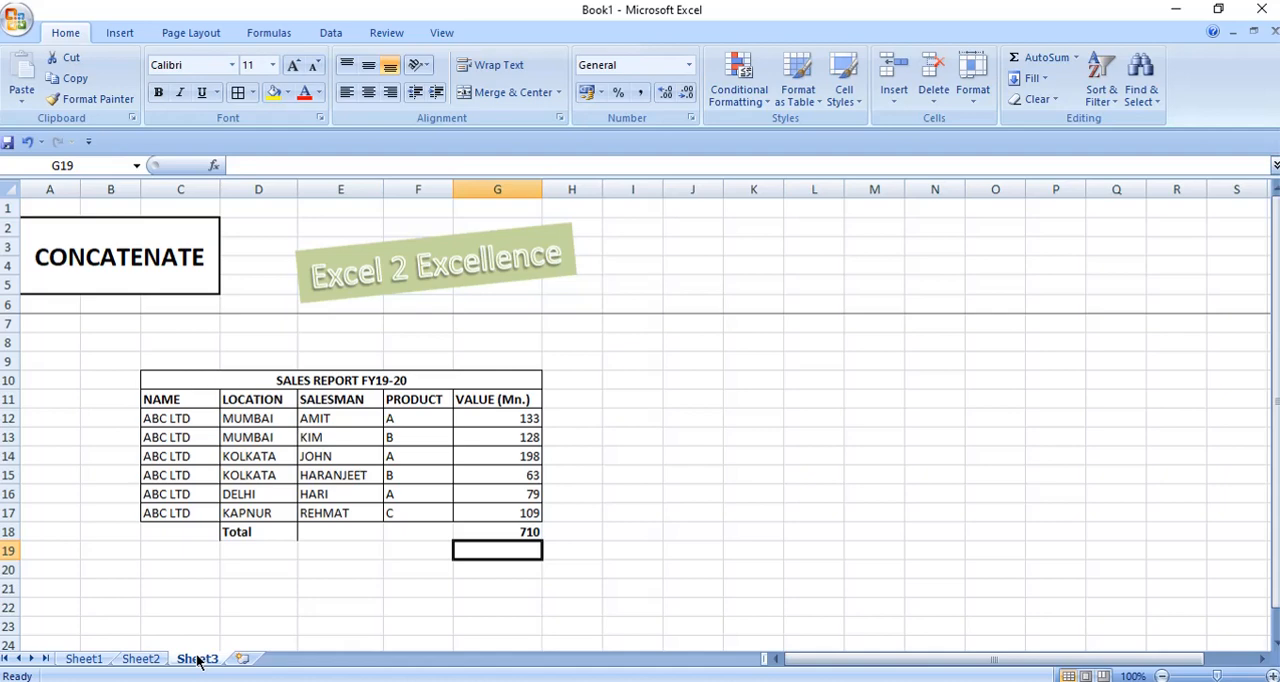
key(Up)
key(Up)
key(Up)
key(Up)
key(Up)
key(Up)
key(Up)
key(Right)
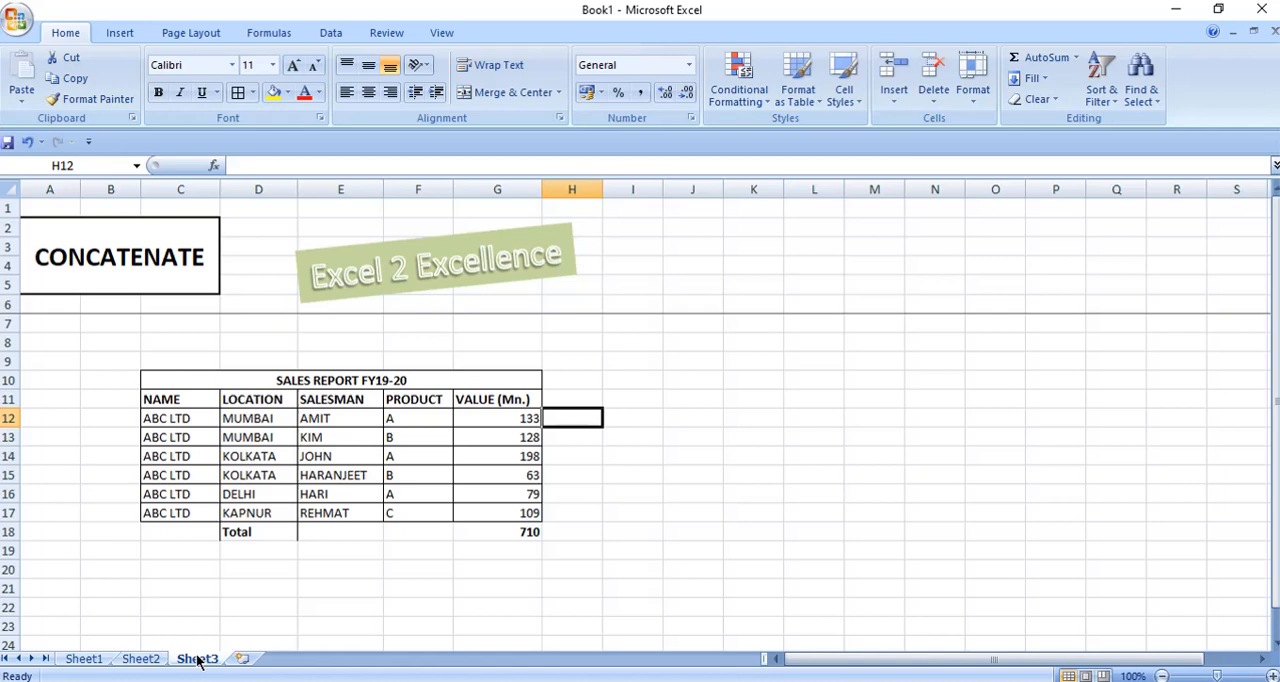
Switch to the Book2 workbook to view the FY18-19 sales report, and return to Sheet3 of Book1.
key(alt+Tab)
key(Tab)
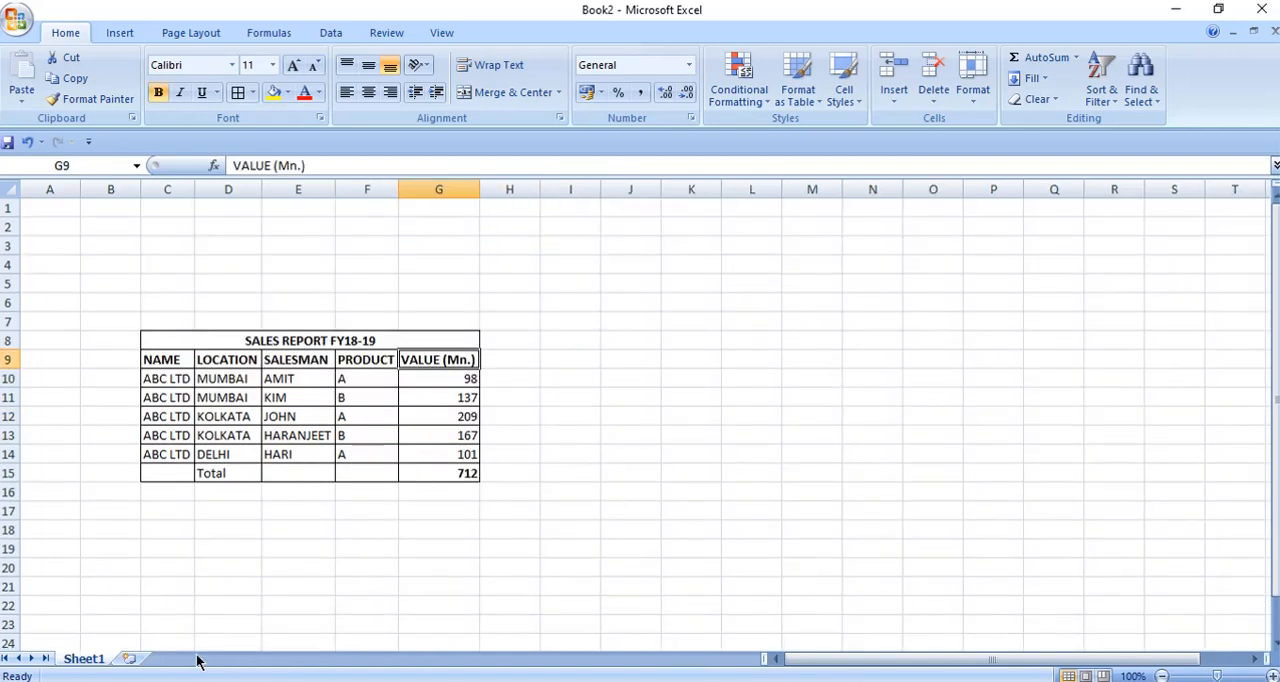
key(alt+Tab)
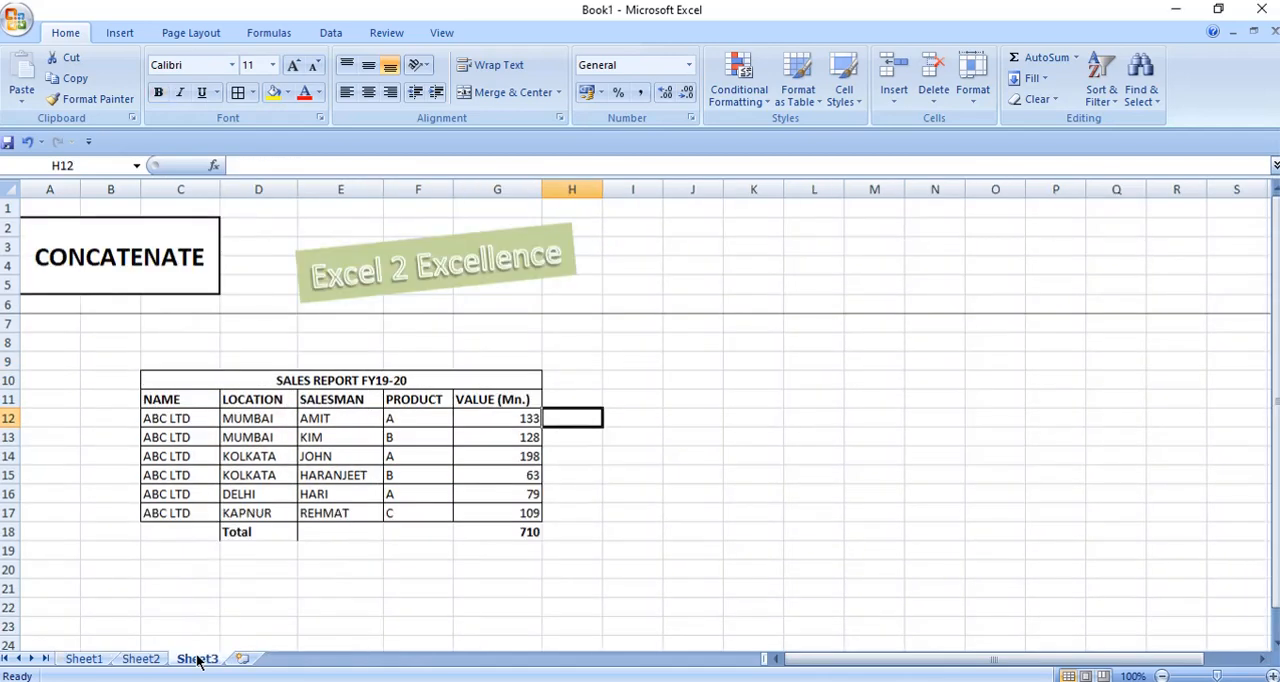
Start a VLOOKUP formula in H12 with the company name in C12 as the lookup value.
text(=VLOOKUP()
key(Left)
key(Left)
key(Left)
key(Left)
key(Left)
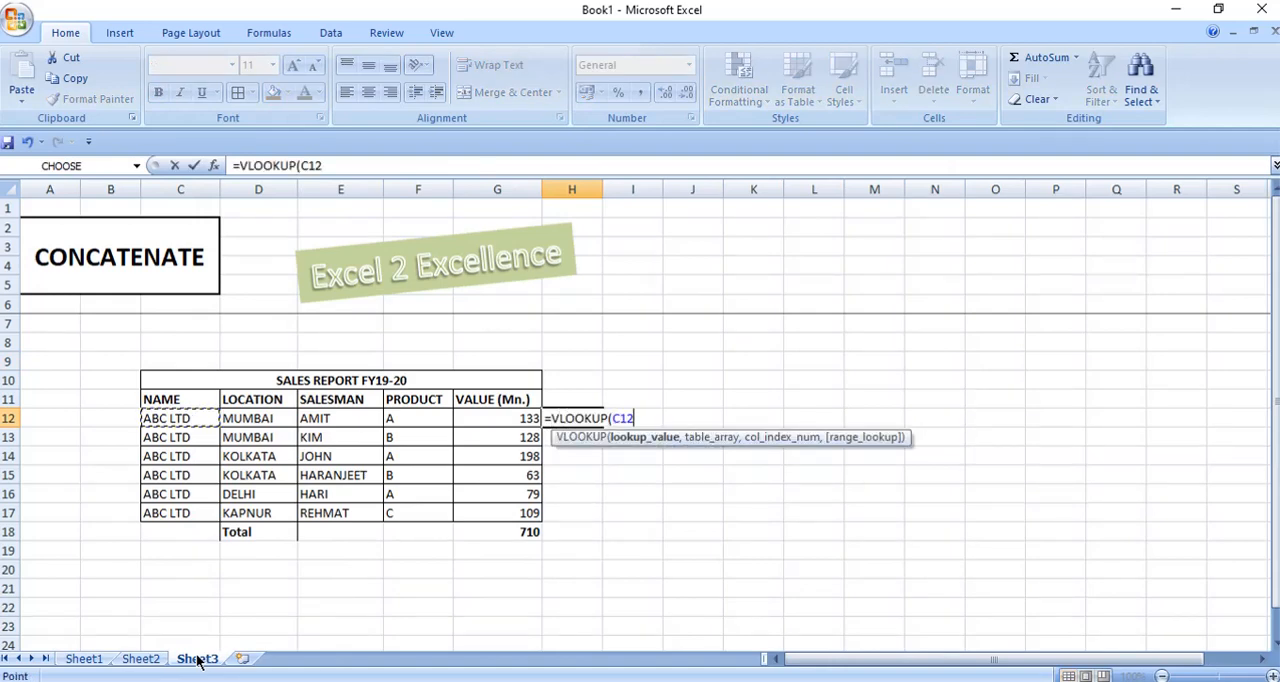
text(,)
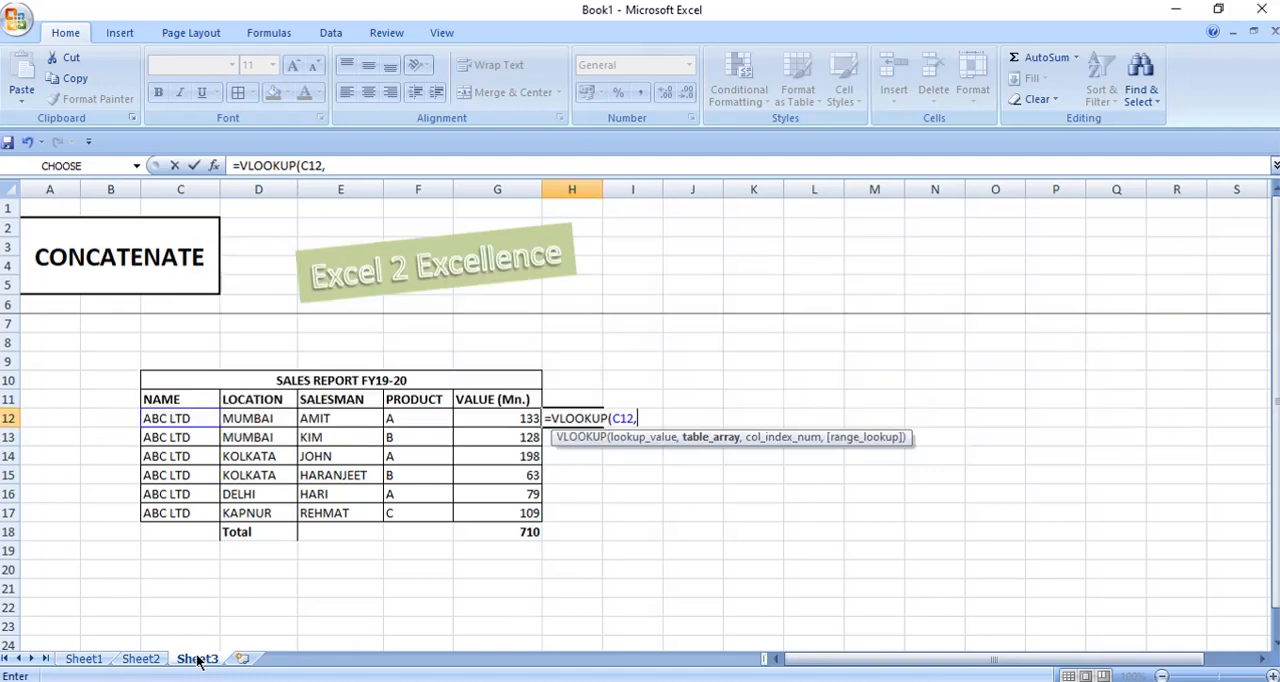
Set the VLOOKUP table array to C10:G14 on Sheet1 of the Book2 workbook.
key(alt+Tab)
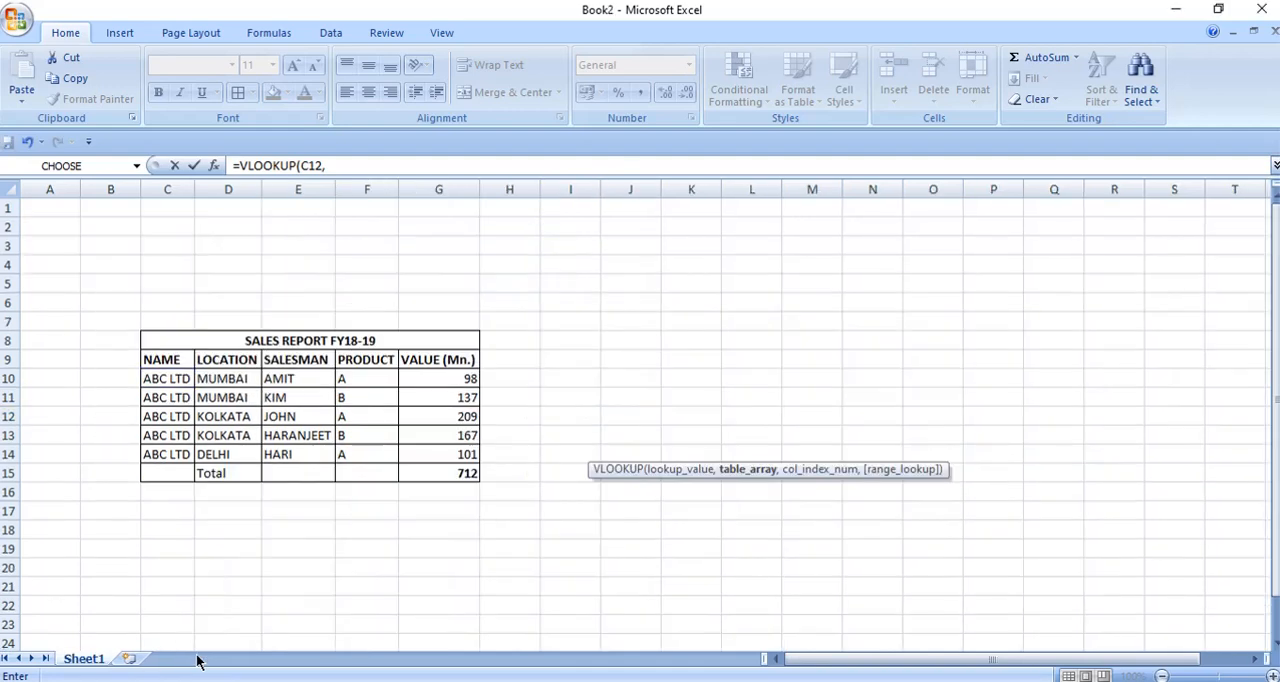
key(Down)
key(Down)
key(Down)
key(Down)
key(Down)
key(Down)
key(Down)
key(Right)
key(Right)
key(Down)
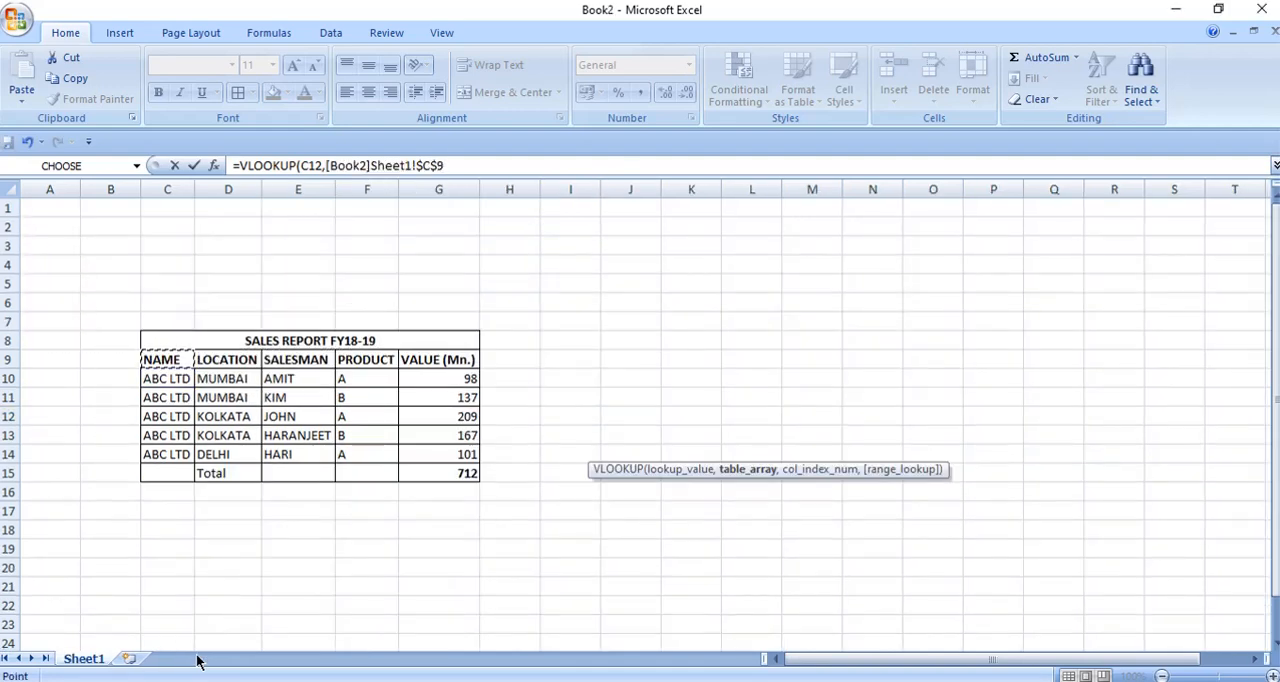
key(Down)
key(shift+Right)
key(shift+Right)
key(shift+Right)
key(shift+Right)
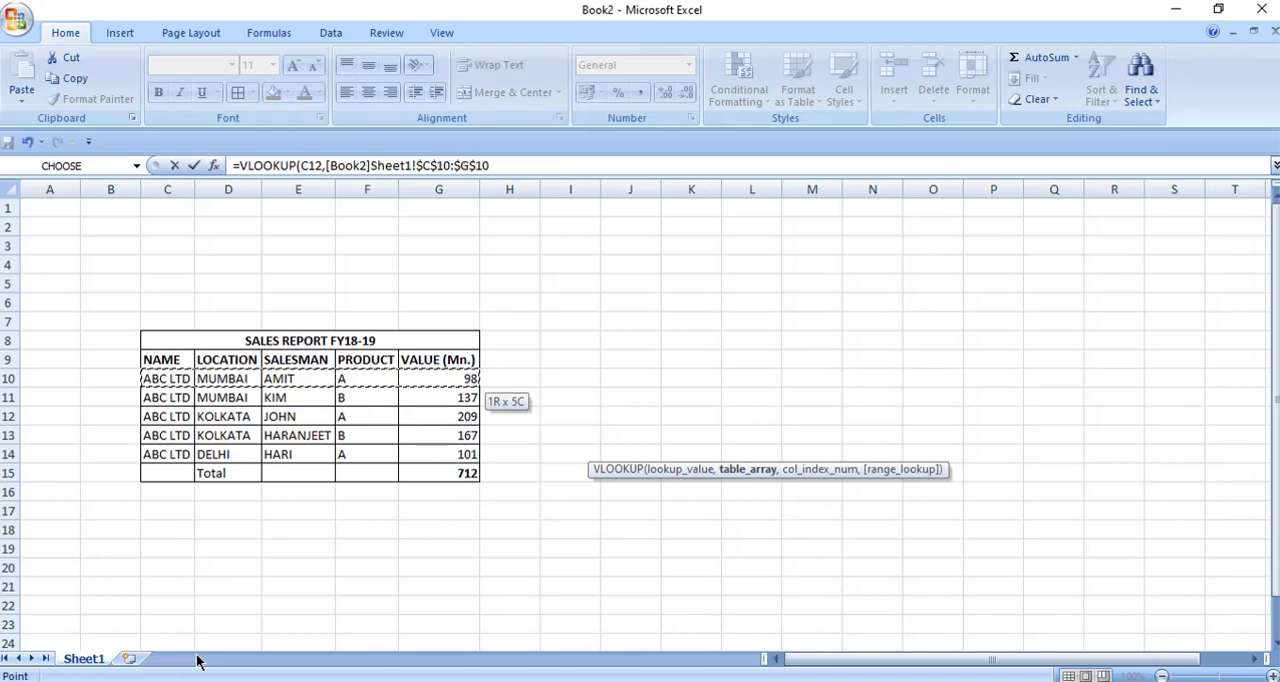
key(shift+Down)
key(shift+Down)
key(shift+Down)
key(shift+Down)
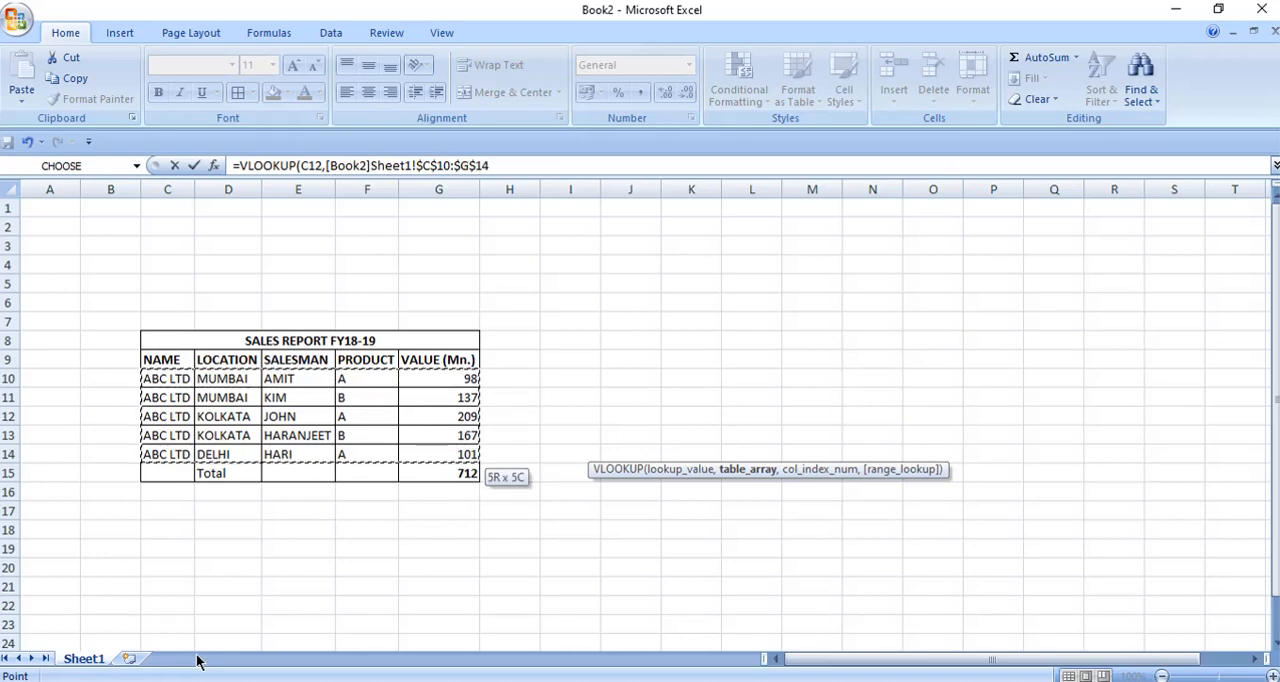
Complete the VLOOKUP formula with column index 5 and range lookup 0.
text(,5)
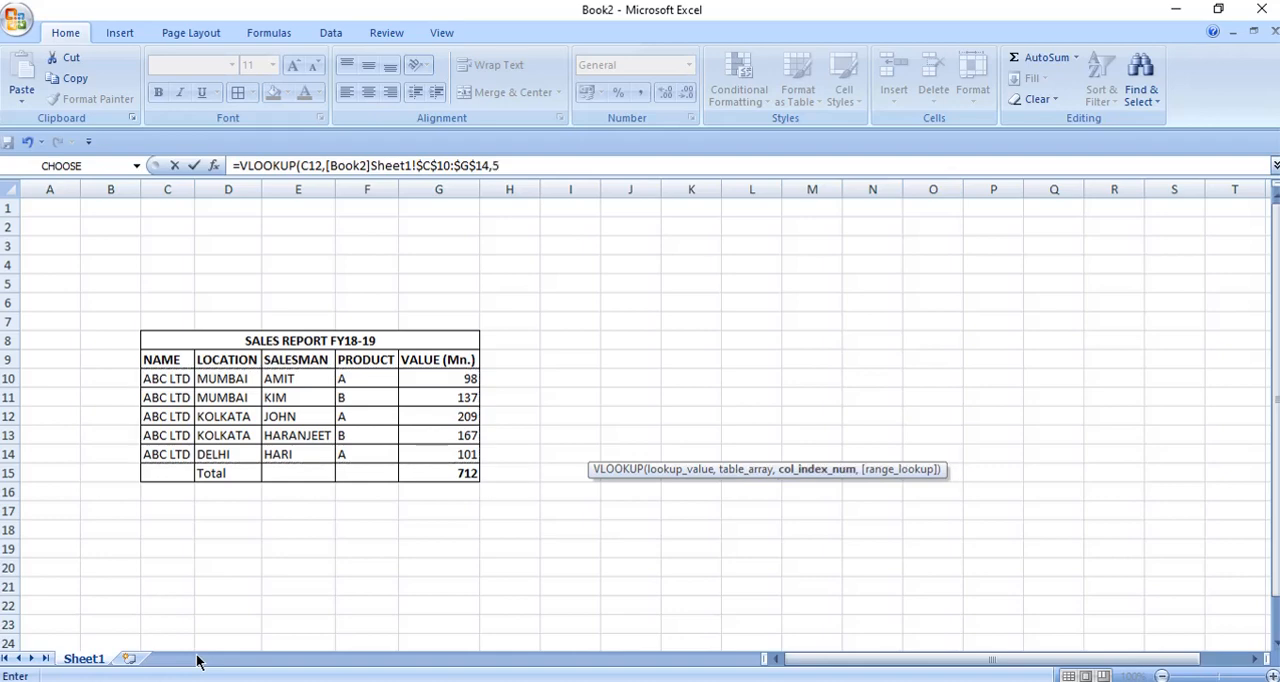
text(,0)
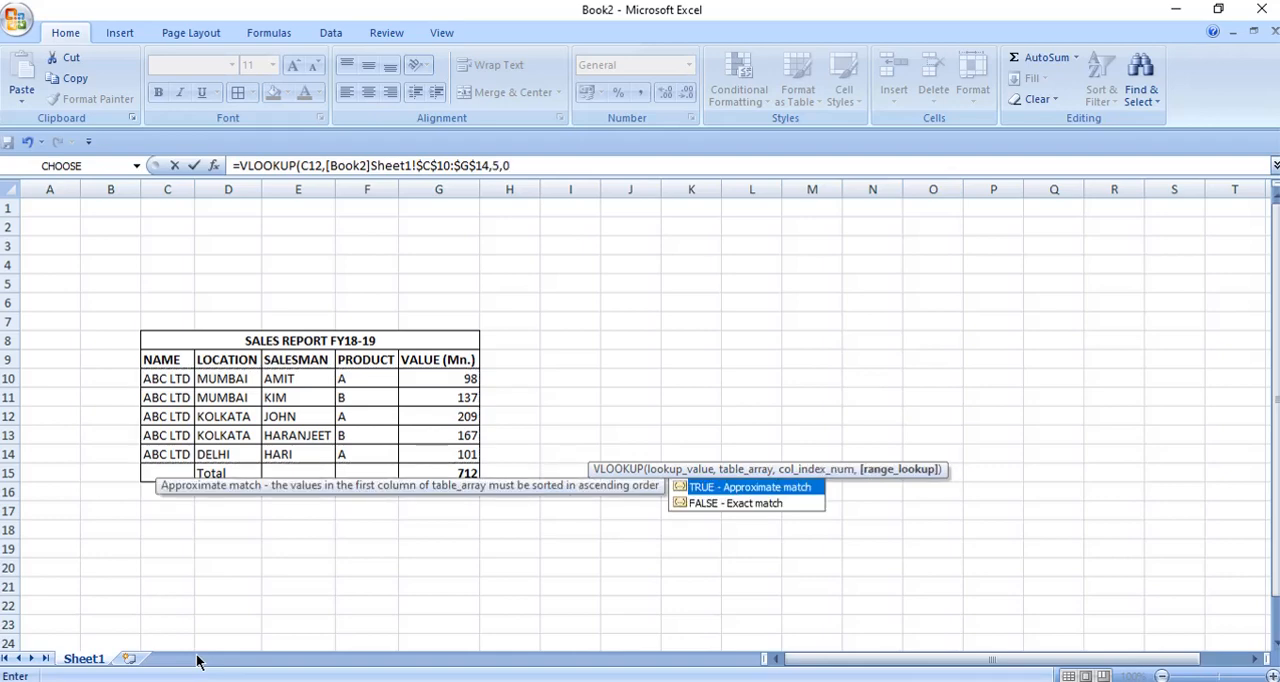
text())
key(Return)
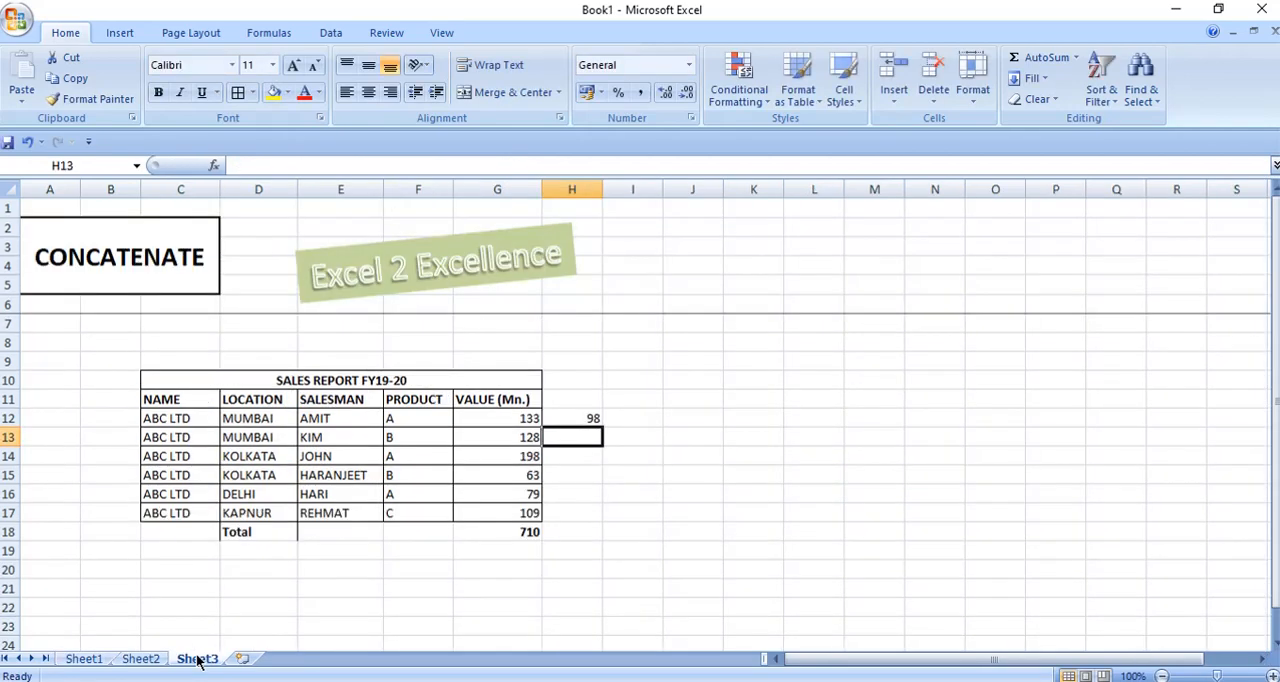
Fill the H12 VLOOKUP formula down through H17.
key(shift+Down)
key(shift+Down)
key(shift+Down)
key(shift+Down)
key(shift+Down)
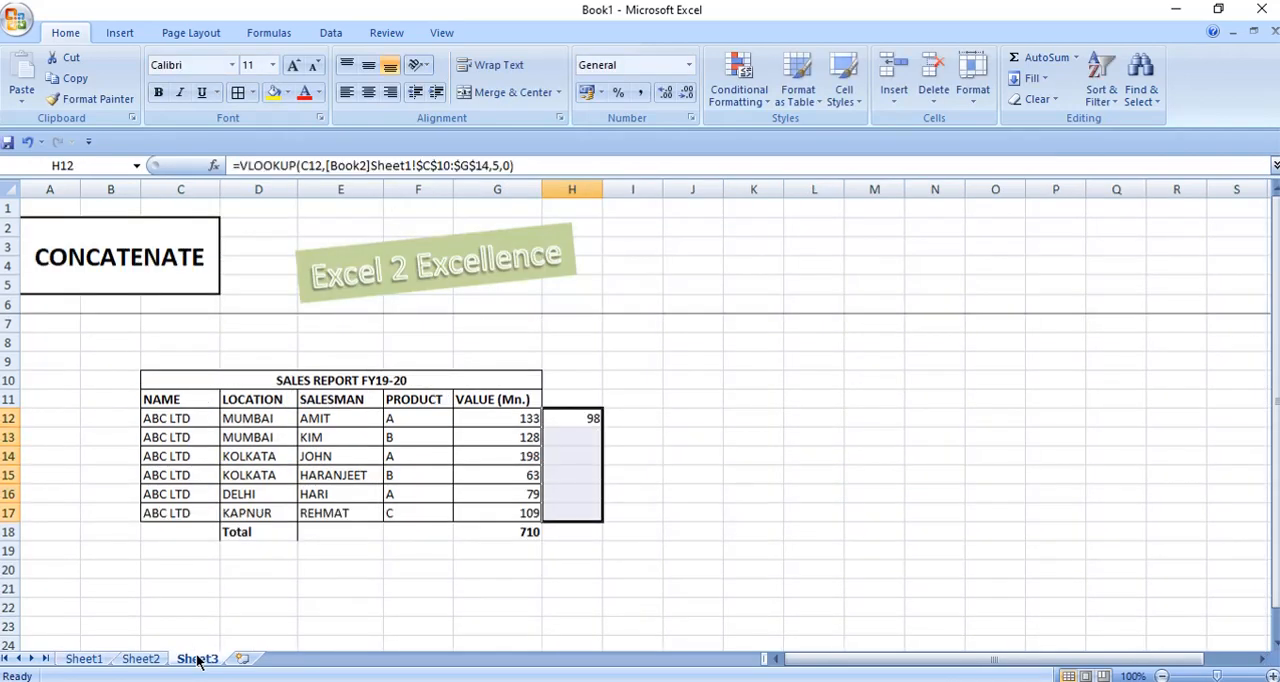
key(ctrl+d)
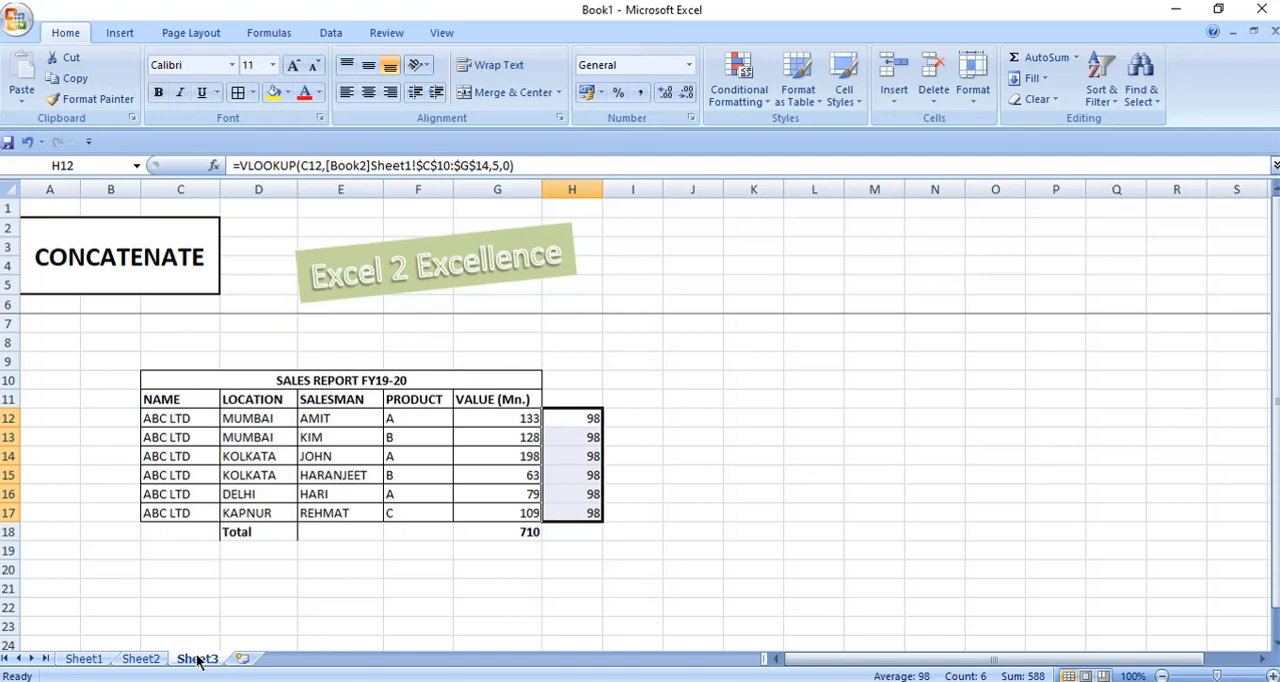
In A12, enter a CONCATENATE formula joining C12, D12, E12 and F12.
key(Home)
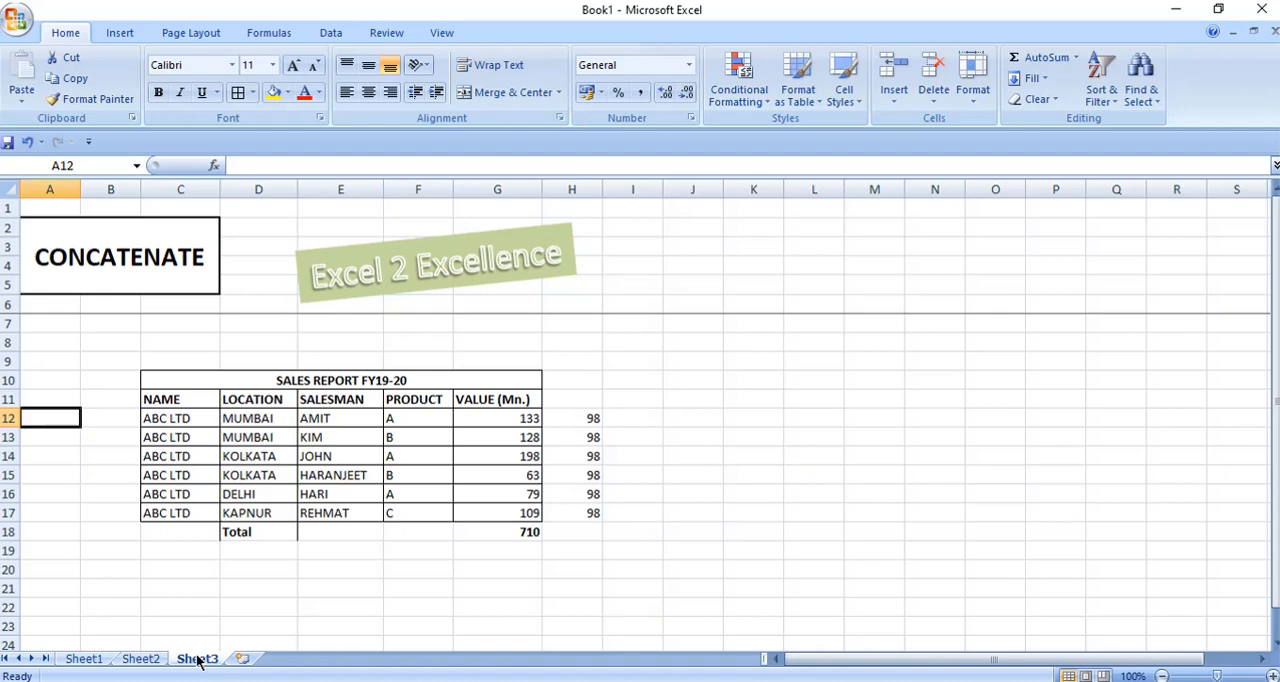
text(=)
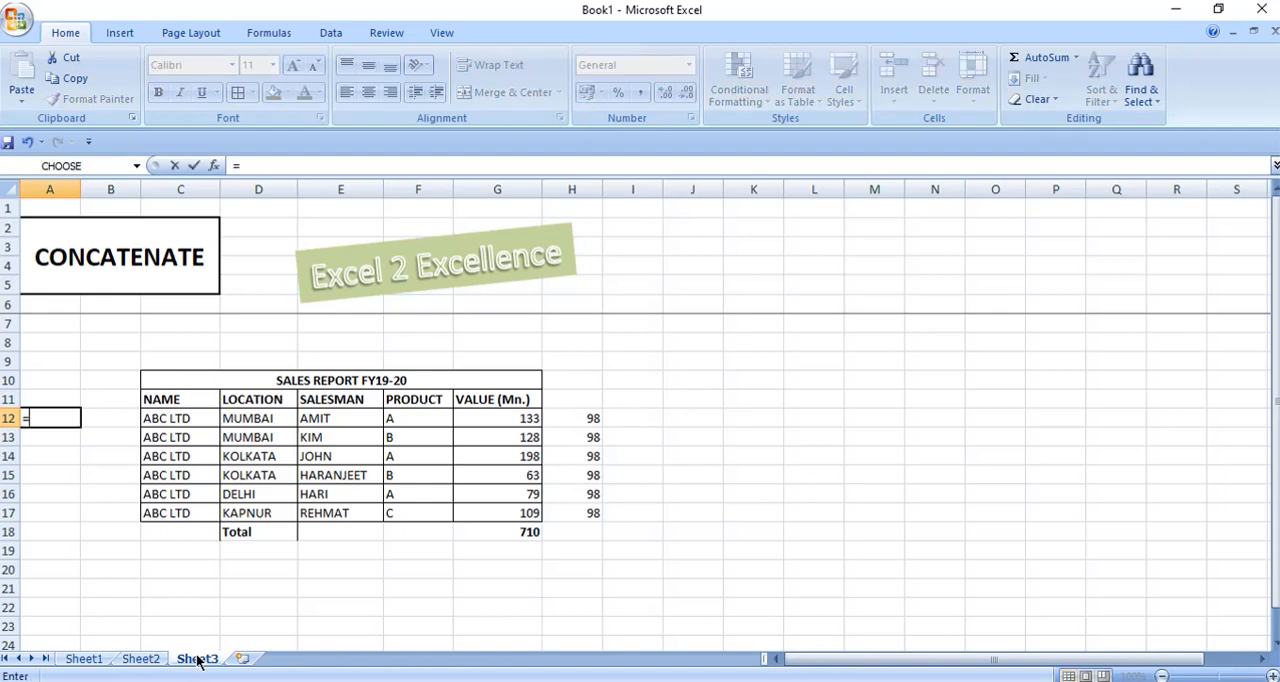
text(CO)
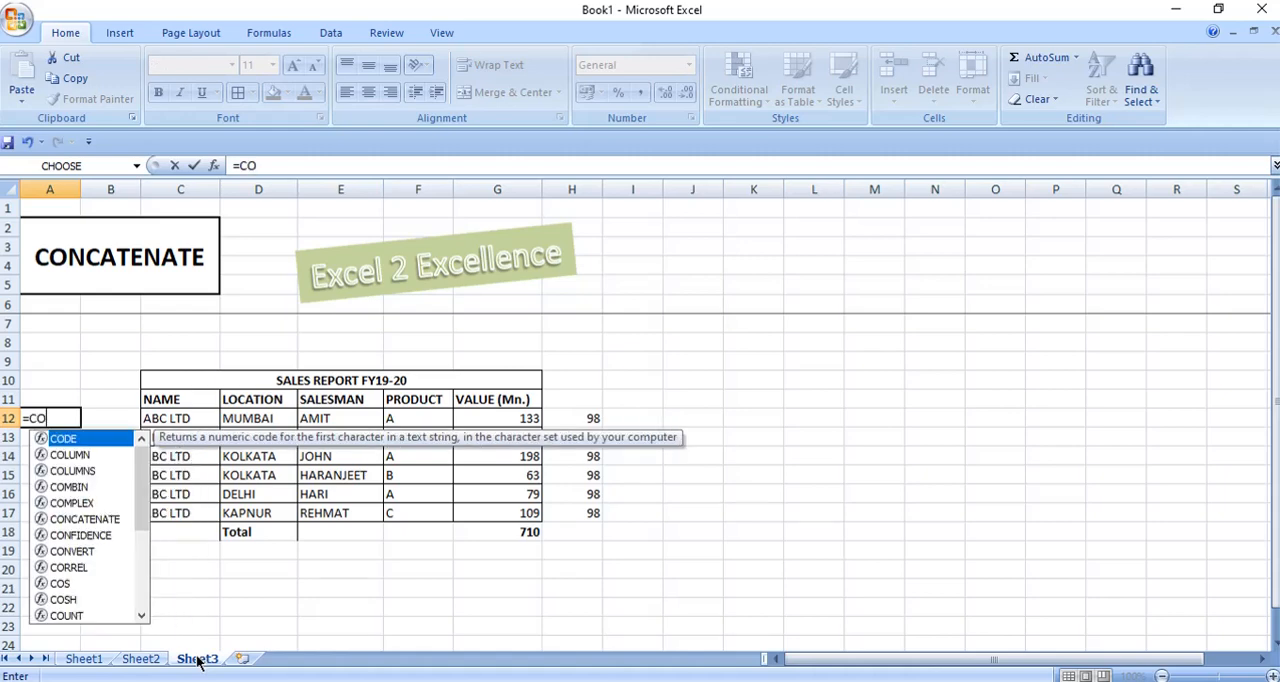
text(N)
key(Tab)
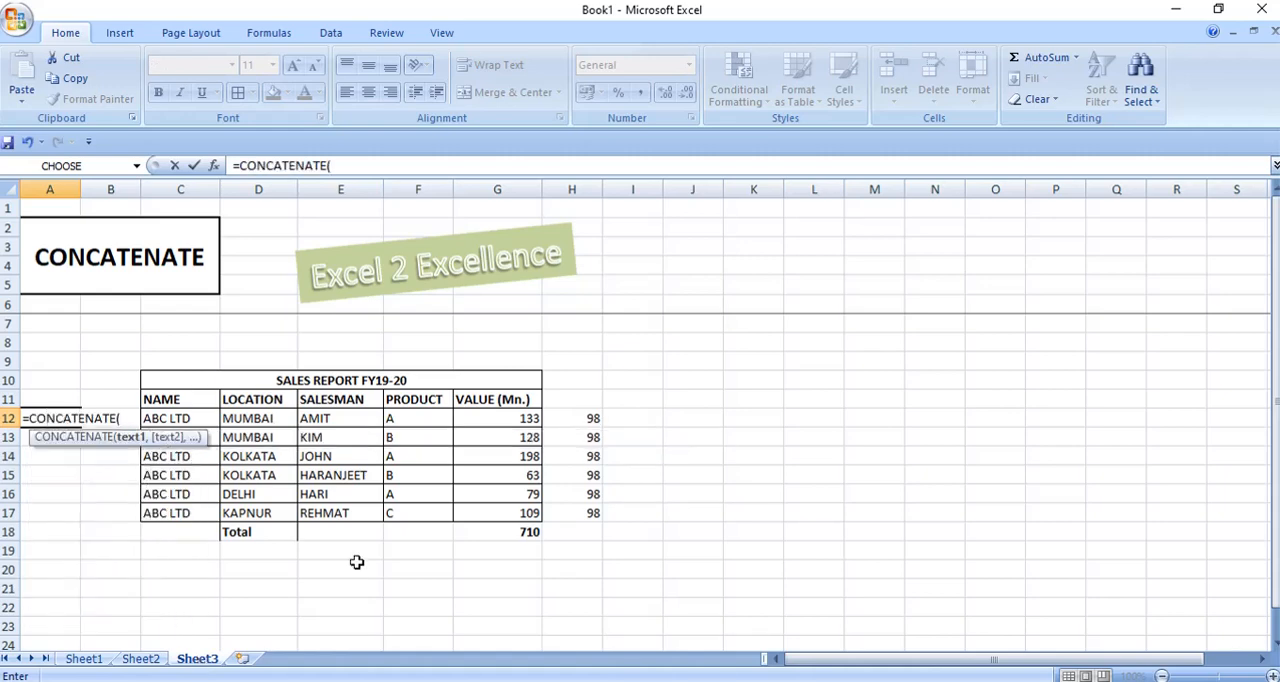
click(212, 418)
text(,)
click(250, 418)
text(,)
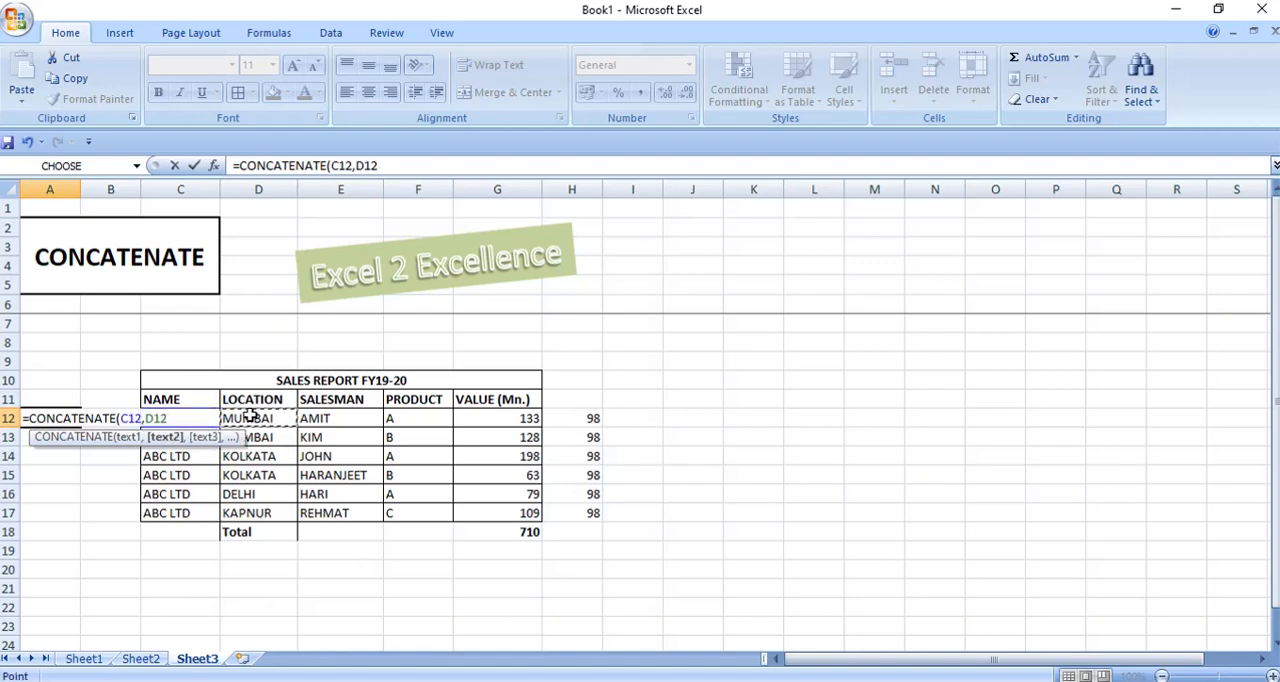
click(320, 418)
text(,)
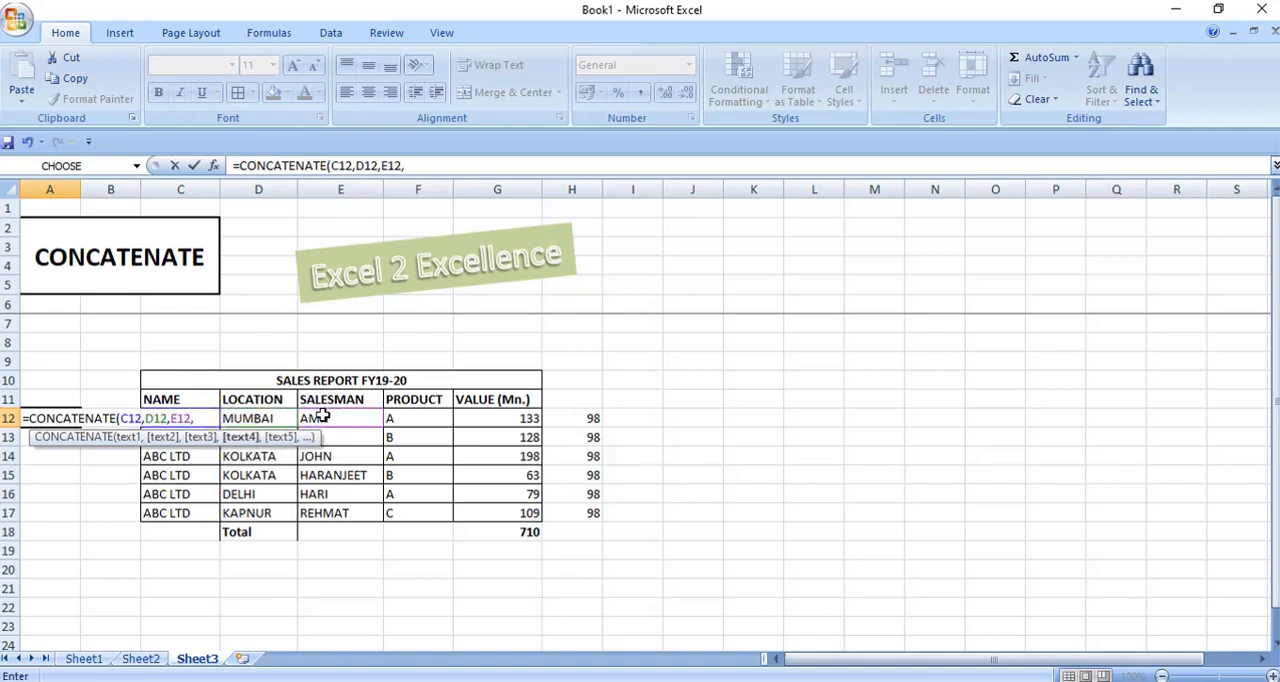
click(405, 418)
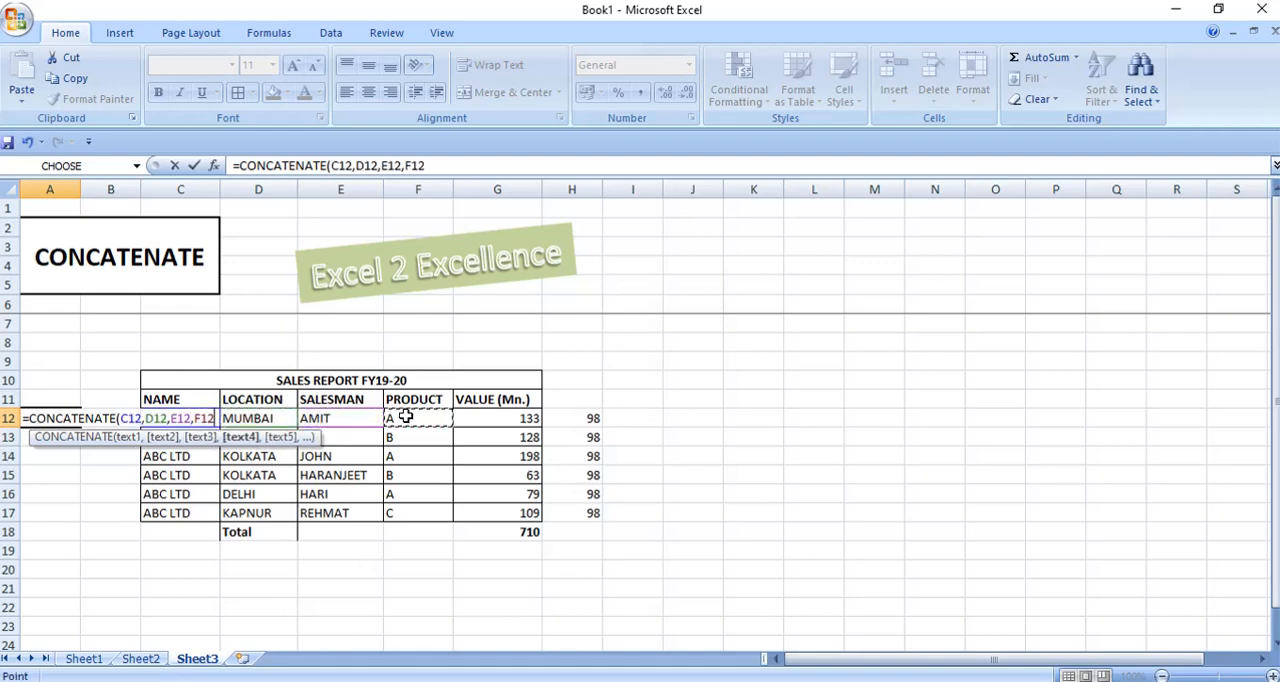
text())
key(Return)
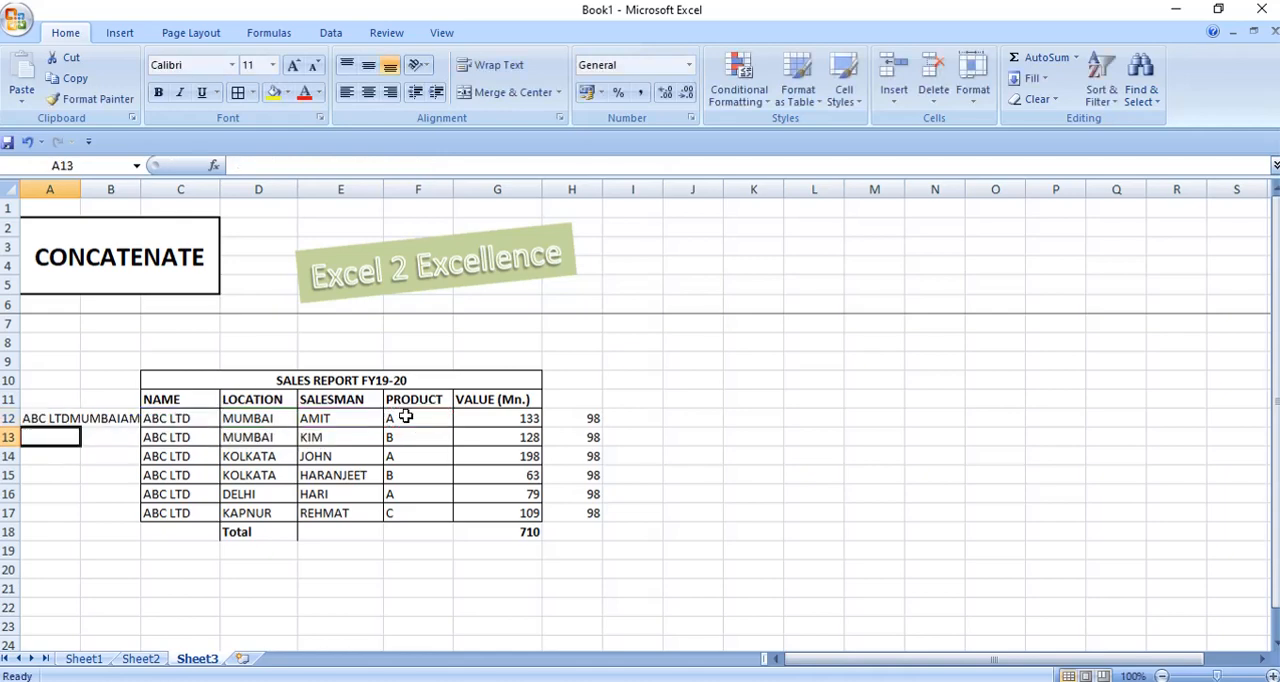
Fill the A12 CONCATENATE formula down through A17.
key(Up)
key(Up)
key(Down)
key(shift+Down)
key(shift+Down)
key(shift+Down)
key(shift+Down)
key(shift+Down)
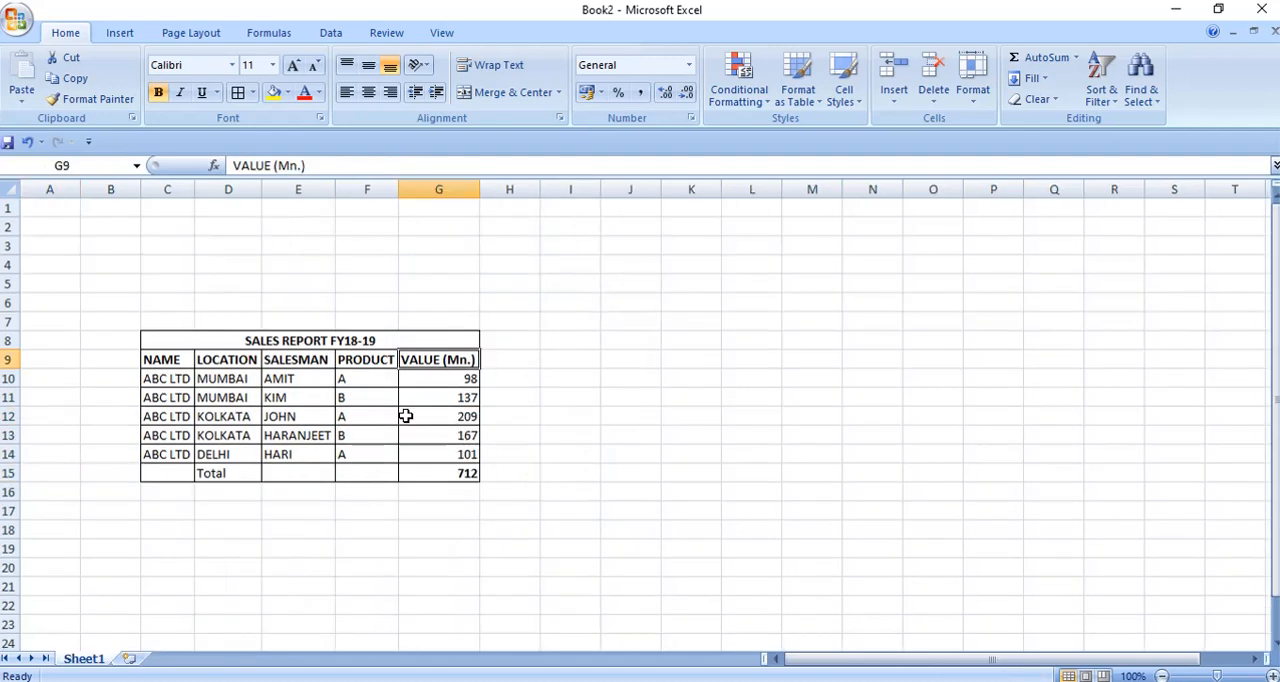
Switch to the Book2 workbook and select cell A10 in the first data row of the FY18-19 report.
key(Down)
key(Left)
key(Left)
key(Left)
key(Left)
key(Left)
key(Left)
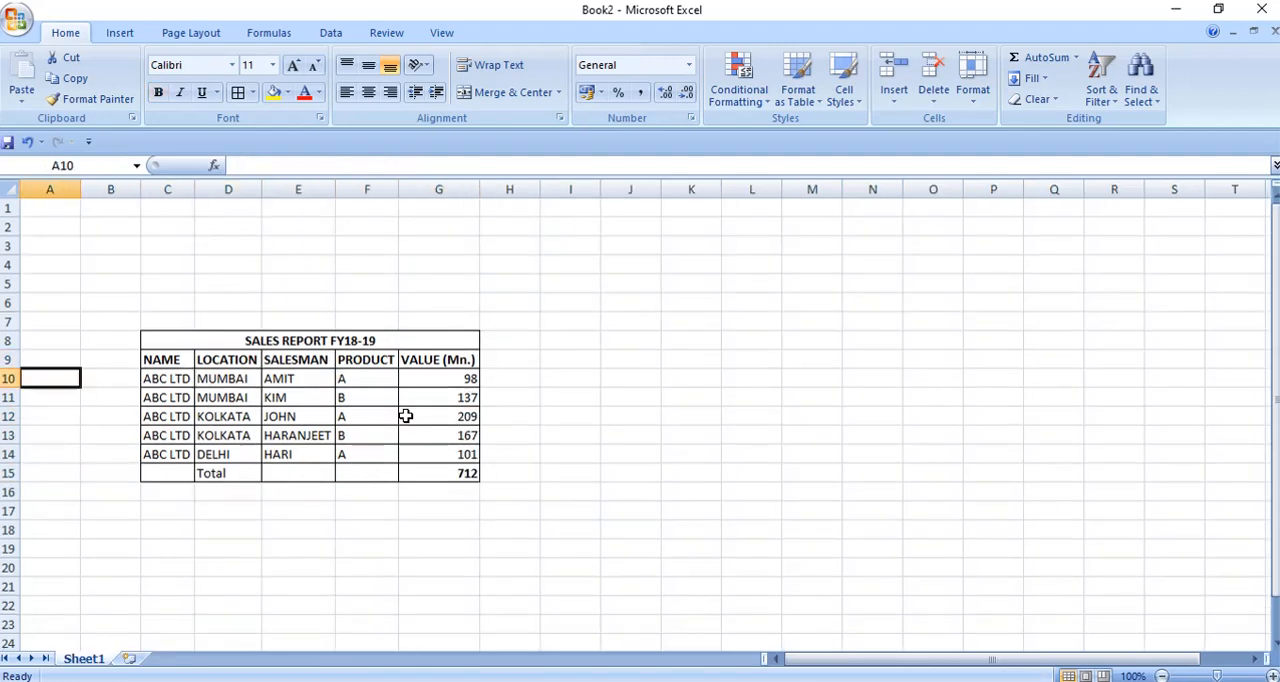
In A10 of Book2, enter a CONCATENATE formula joining C10, D10, E10 and F10.
text(=)
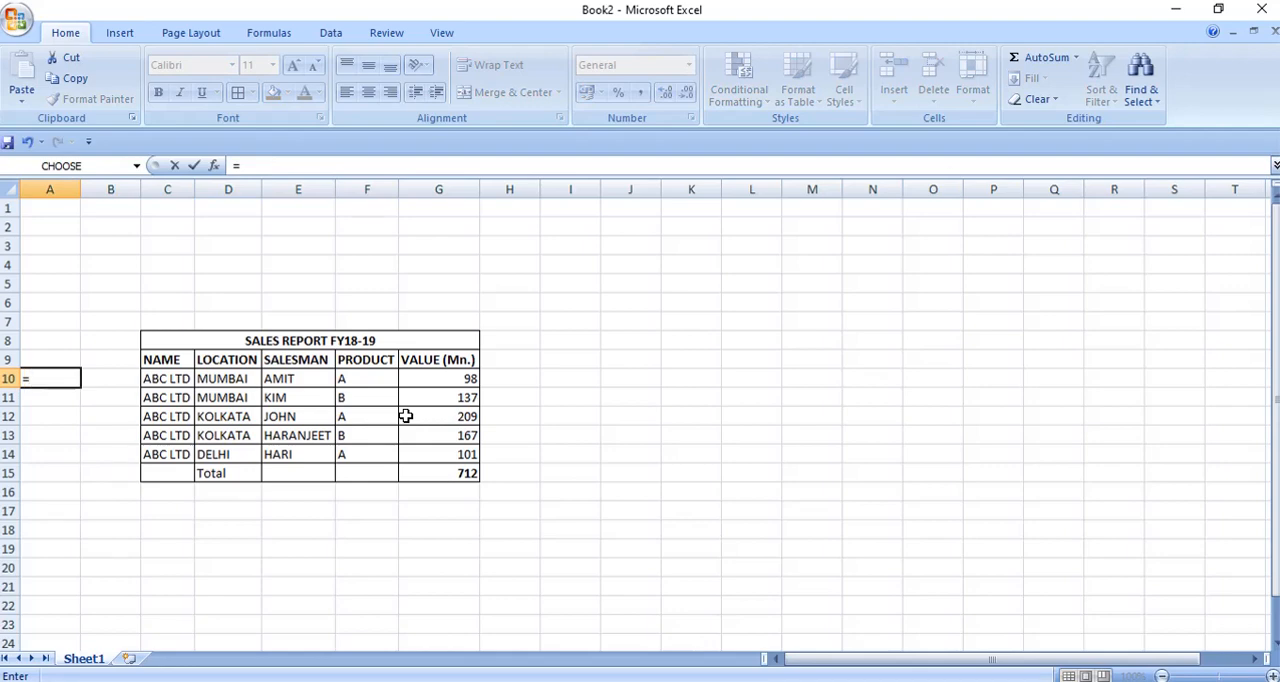
text(CON)
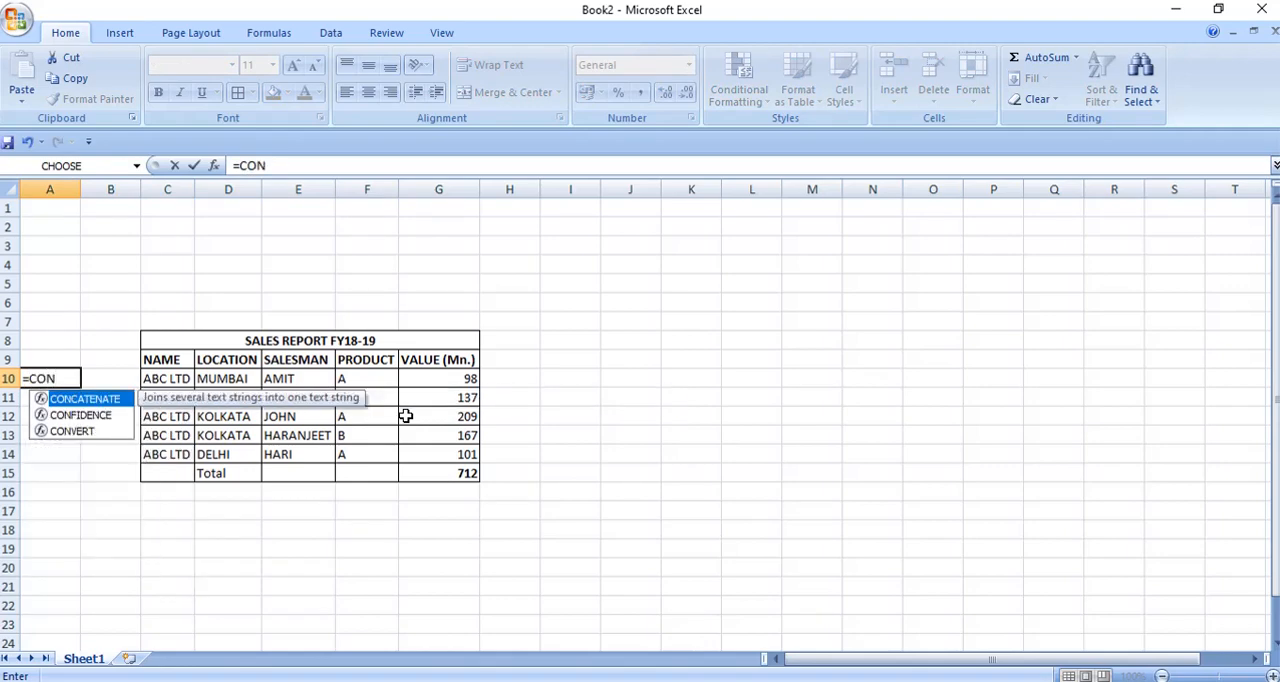
key(Tab)
key(Right)
key(Right)
text(,)
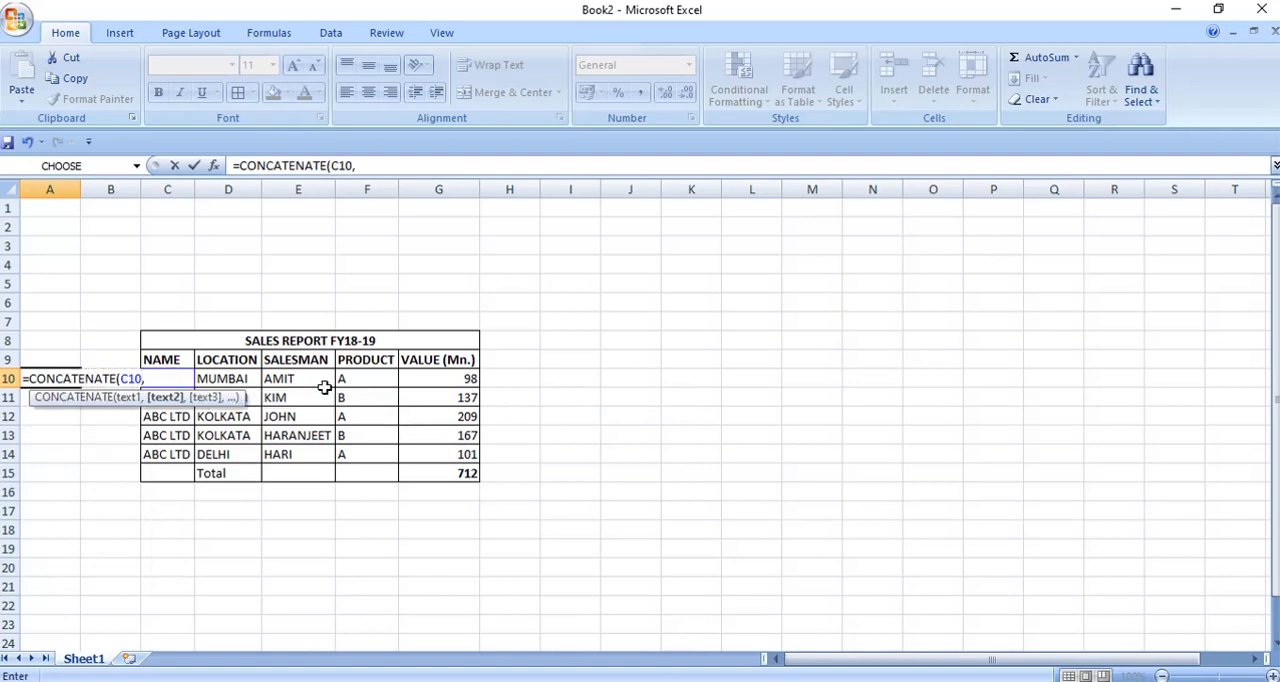
click(221, 381)
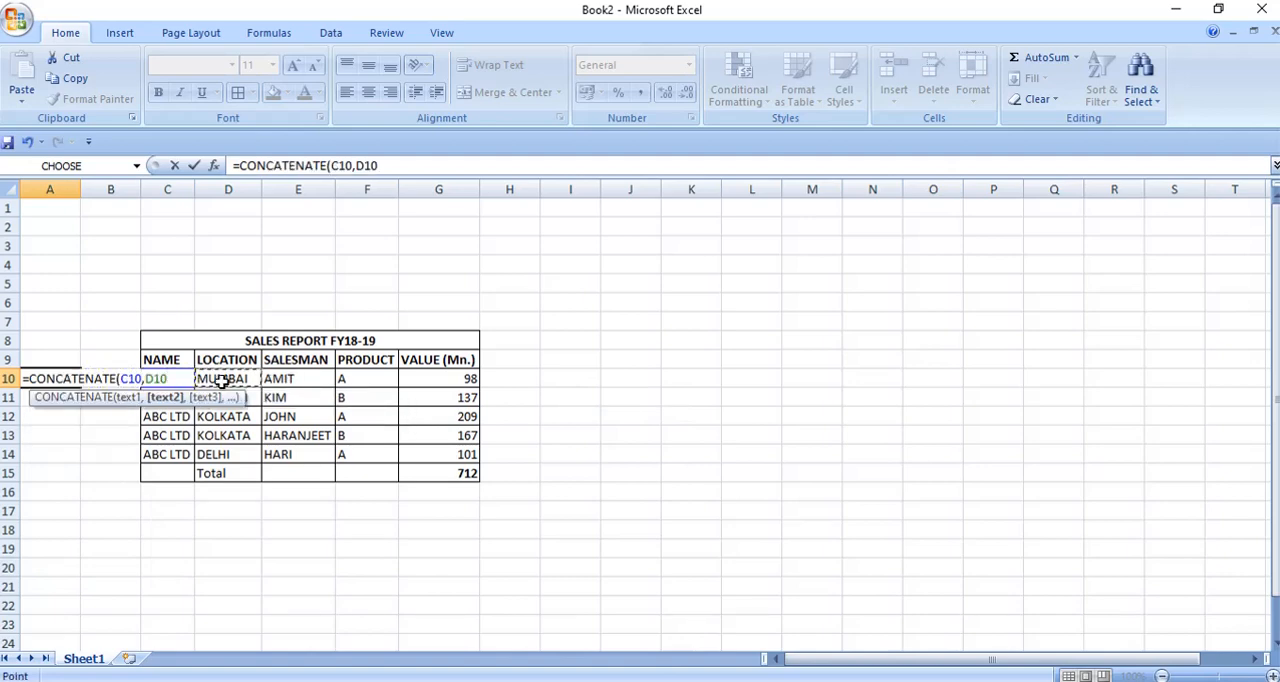
text(,)
click(285, 379)
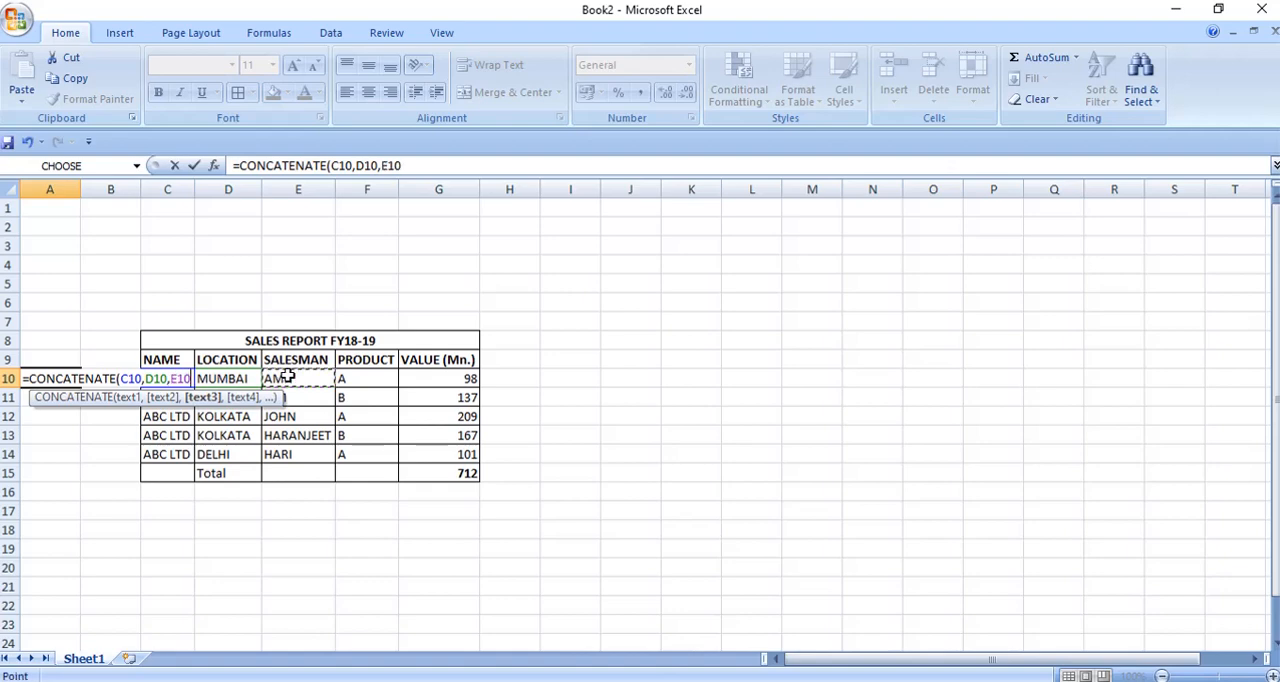
text(,)
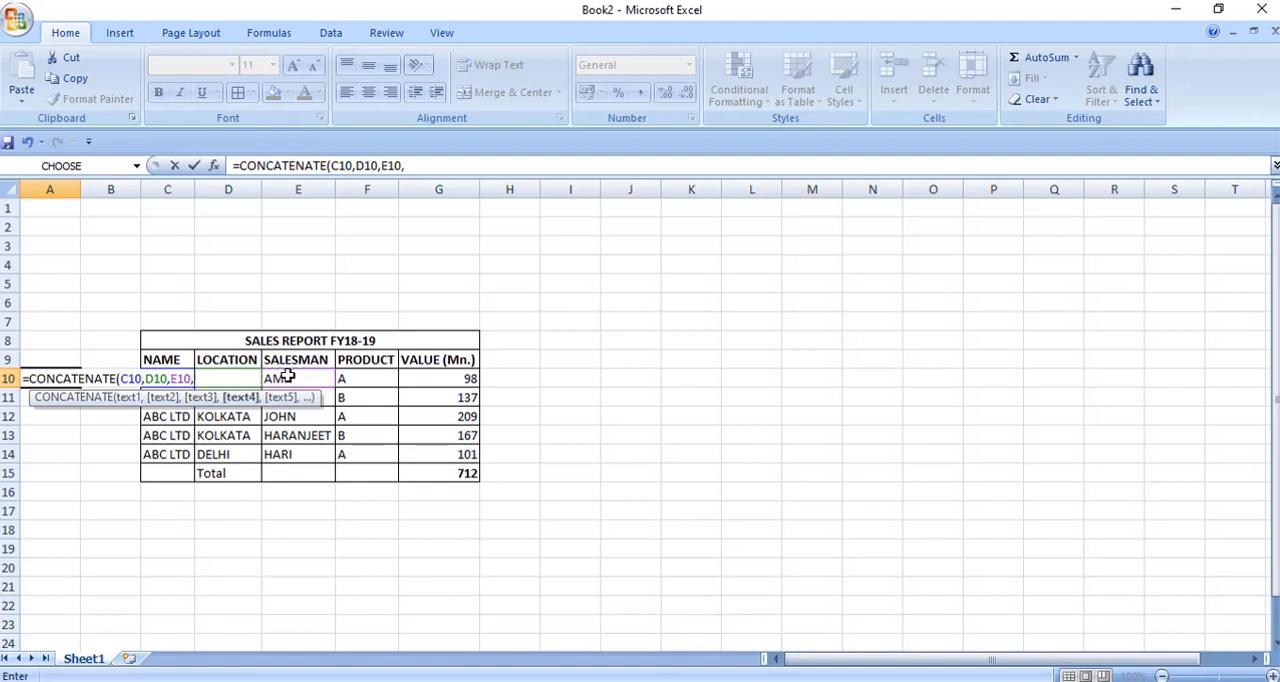
click(364, 377)
text())
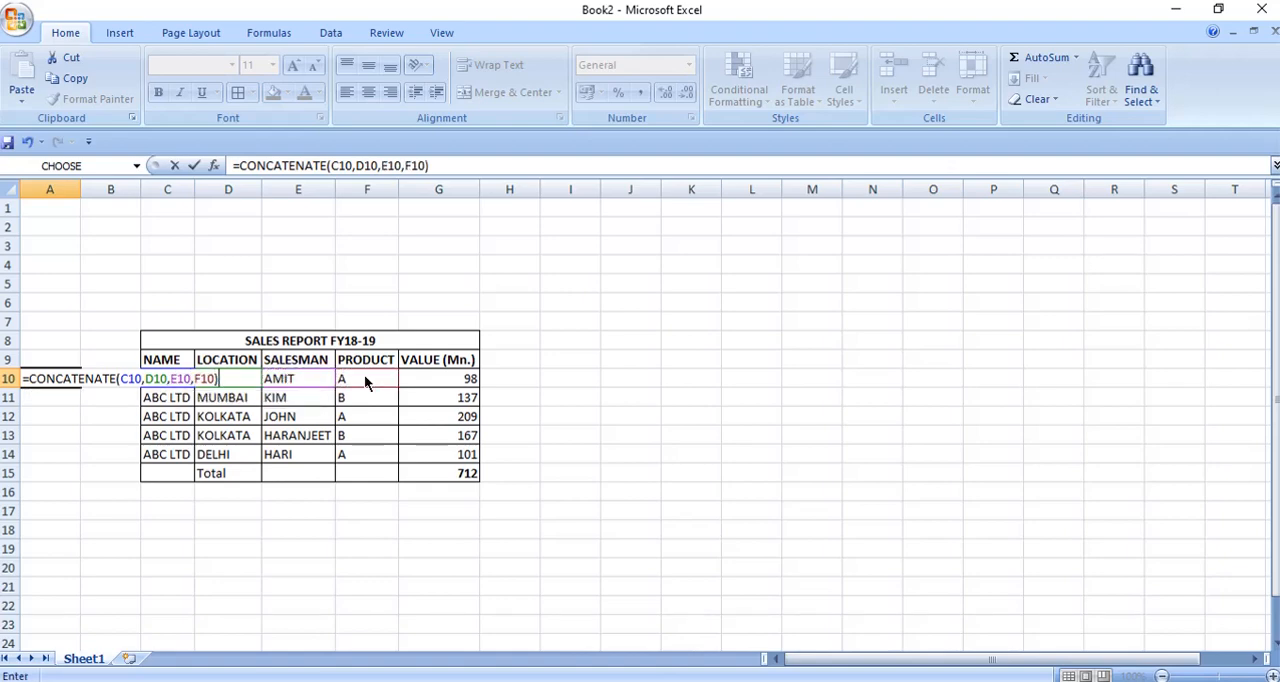
key(Return)
Fill the A10 CONCATENATE formula down through A15 in Book2.
key(Up)
key(shift+Down)
key(shift+Down)
key(shift+Down)
key(shift+Down)
key(shift+Down)
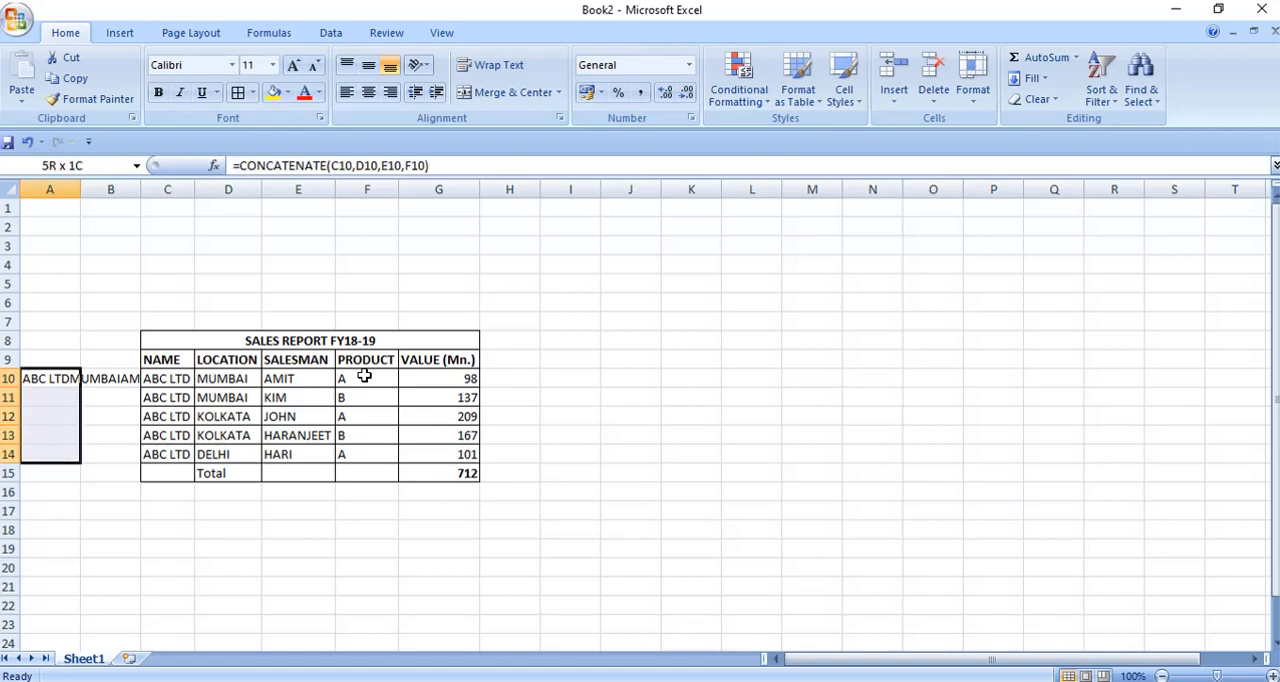
key(ctrl+d)
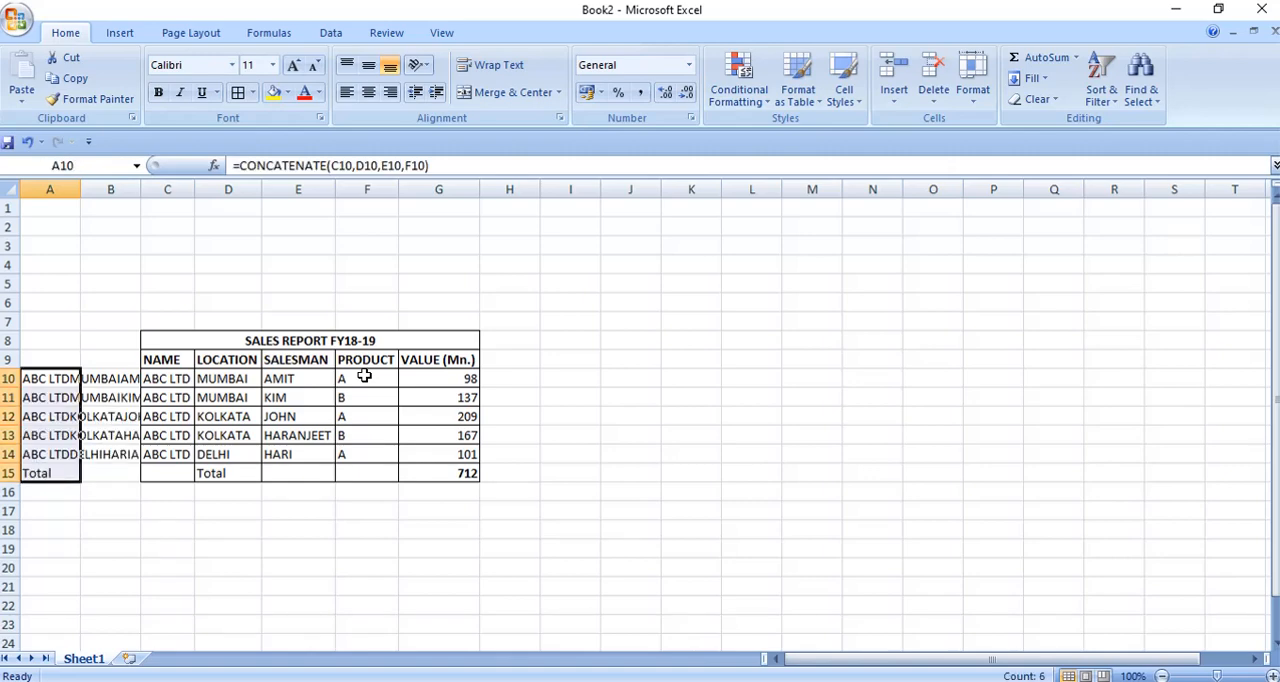
Return to Sheet3 of Book1 and select cell I12 beside the first VLOOKUP result.
key(alt+Tab)
key(Up)
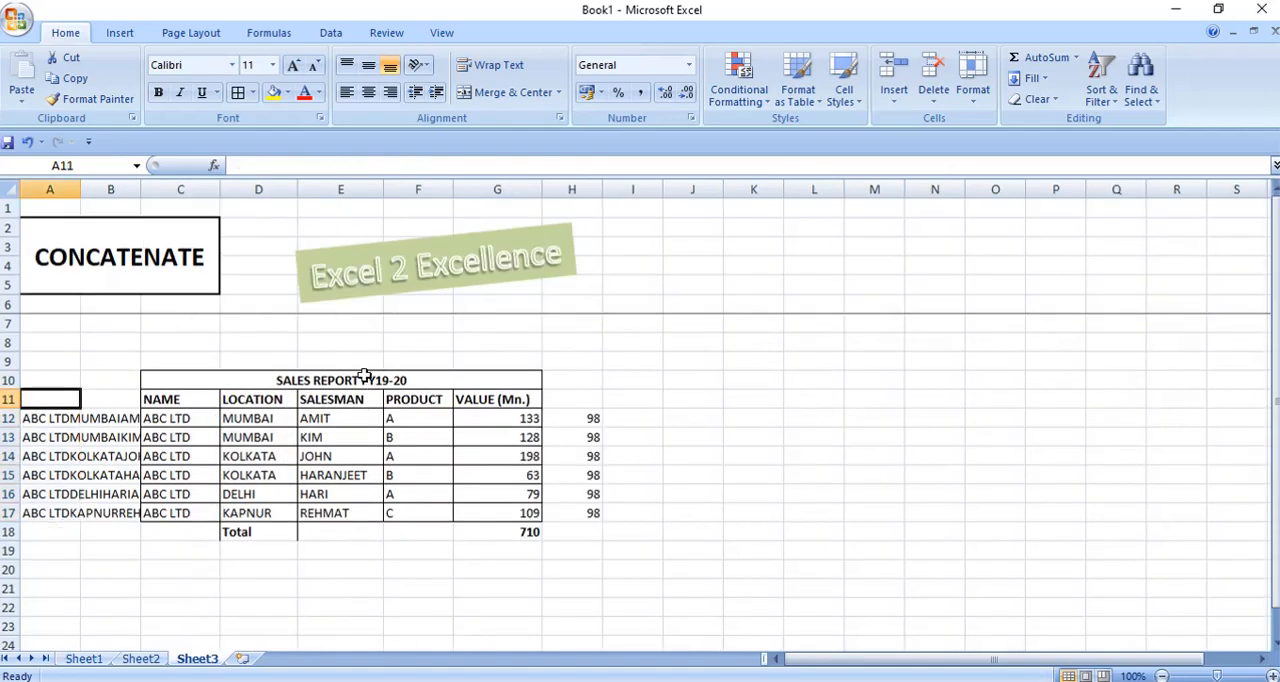
key(Right)
key(Right)
key(Right)
key(Right)
key(Right)
key(Right)
key(Right)
key(Right)
key(Down)
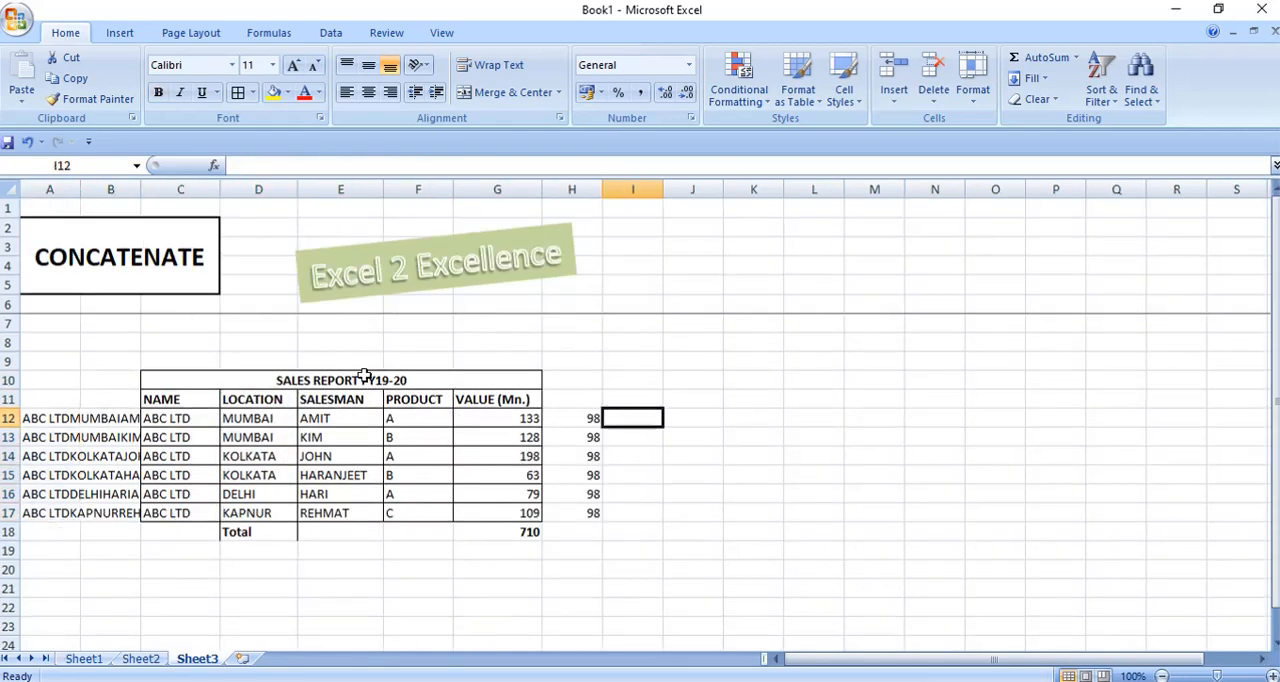
In I12, start a VLOOKUP formula that looks up A12 in the range A10:G14 on Sheet1 of Book2.
text(=VLOOKUP()
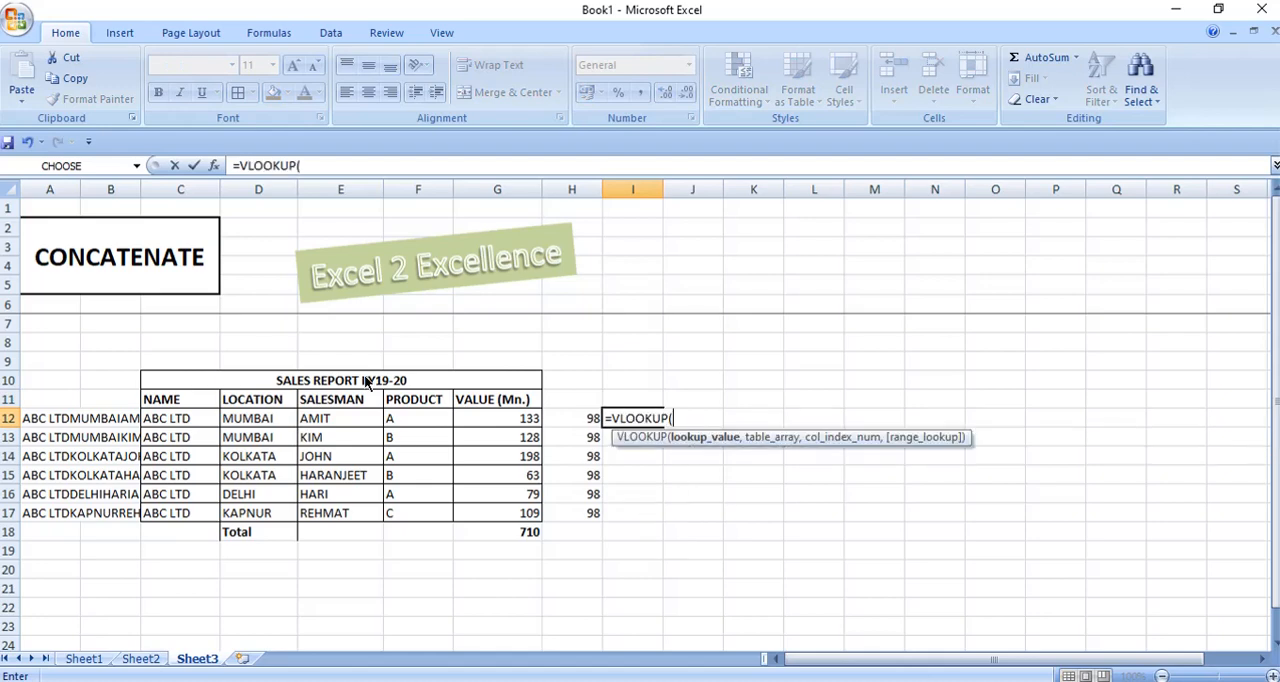
key(Left)
key(Home)
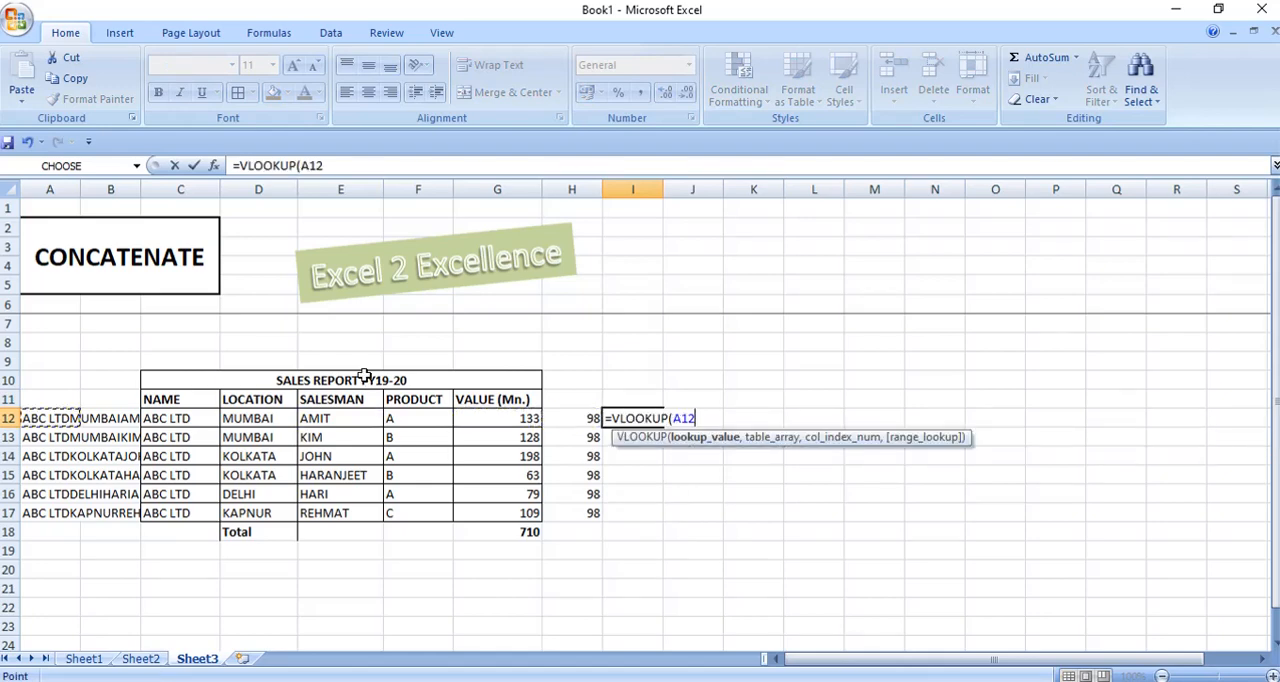
text(,)
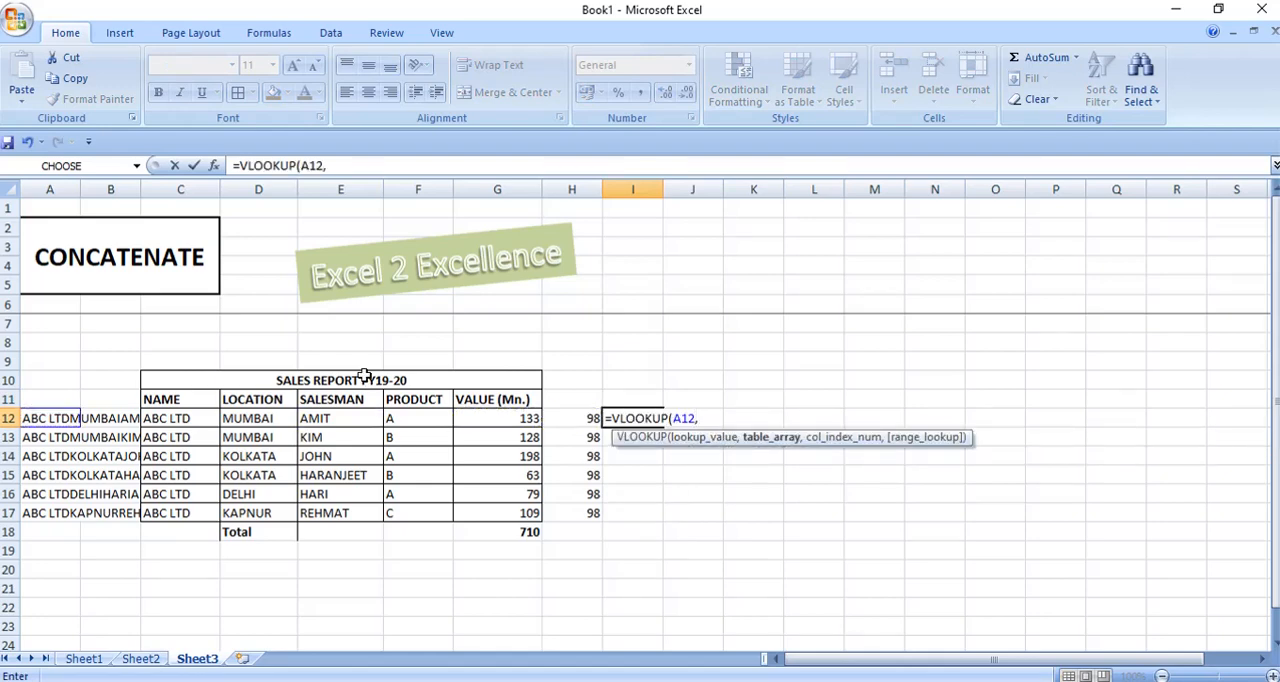
key(alt+Tab)
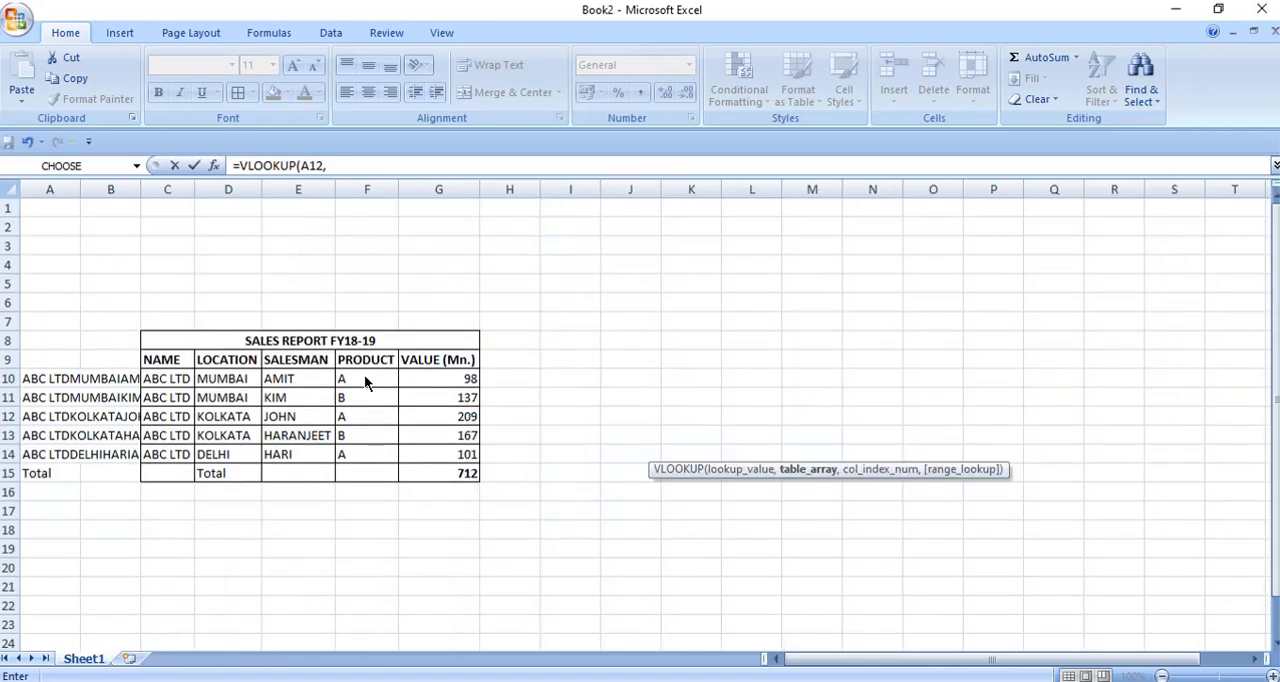
click(34, 377)
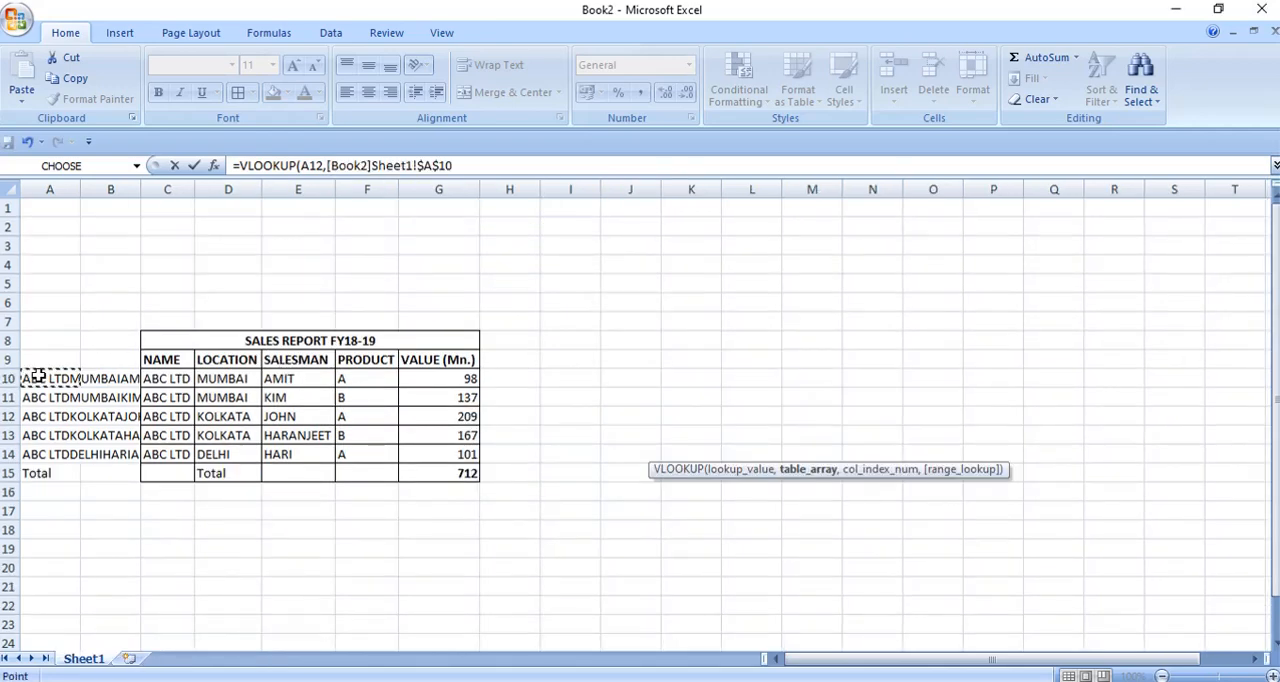
drag(34, 377, 470, 382)
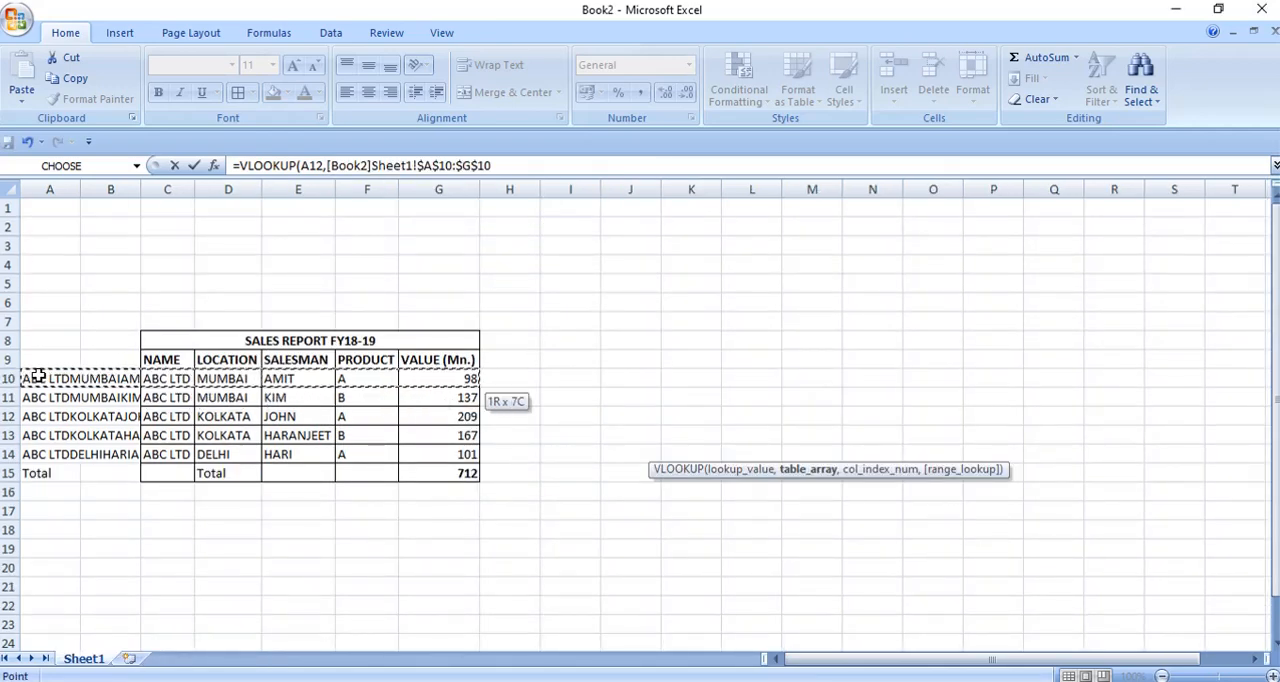
key(shift+Down)
key(shift+Down)
key(shift+Down)
key(shift+Down)
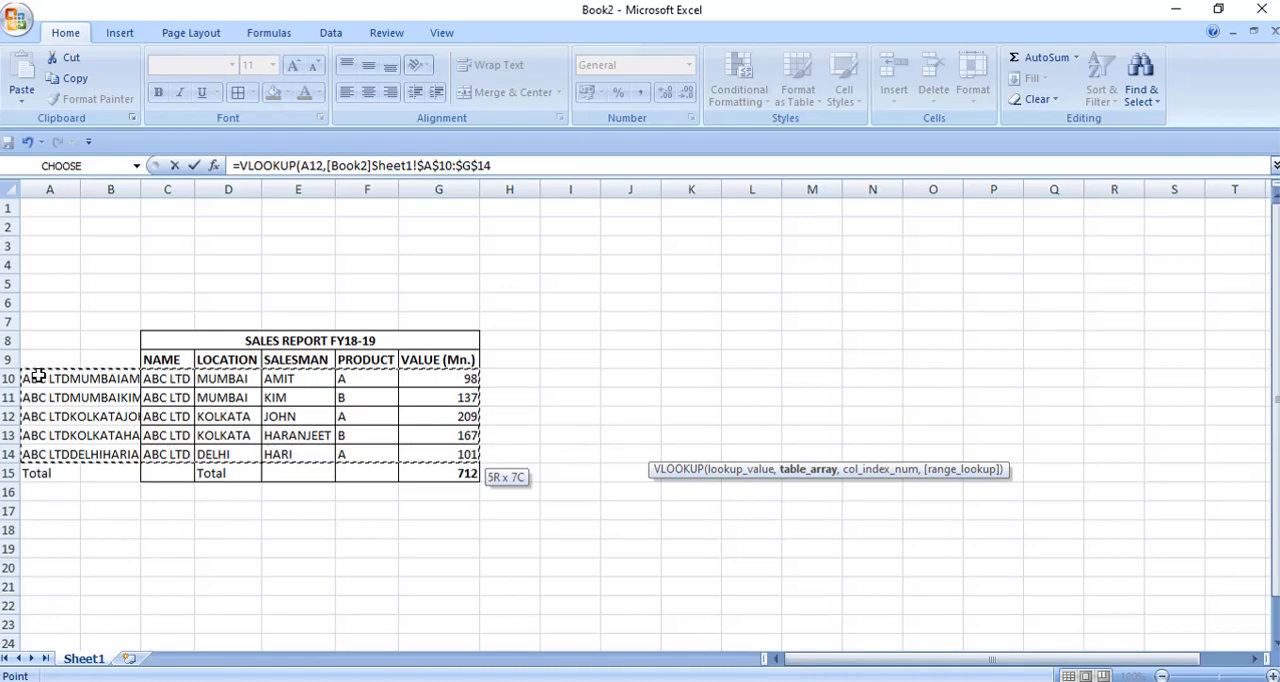
Complete the I12 VLOOKUP with column index 7 and range lookup 0 for an exact match.
text(,7)
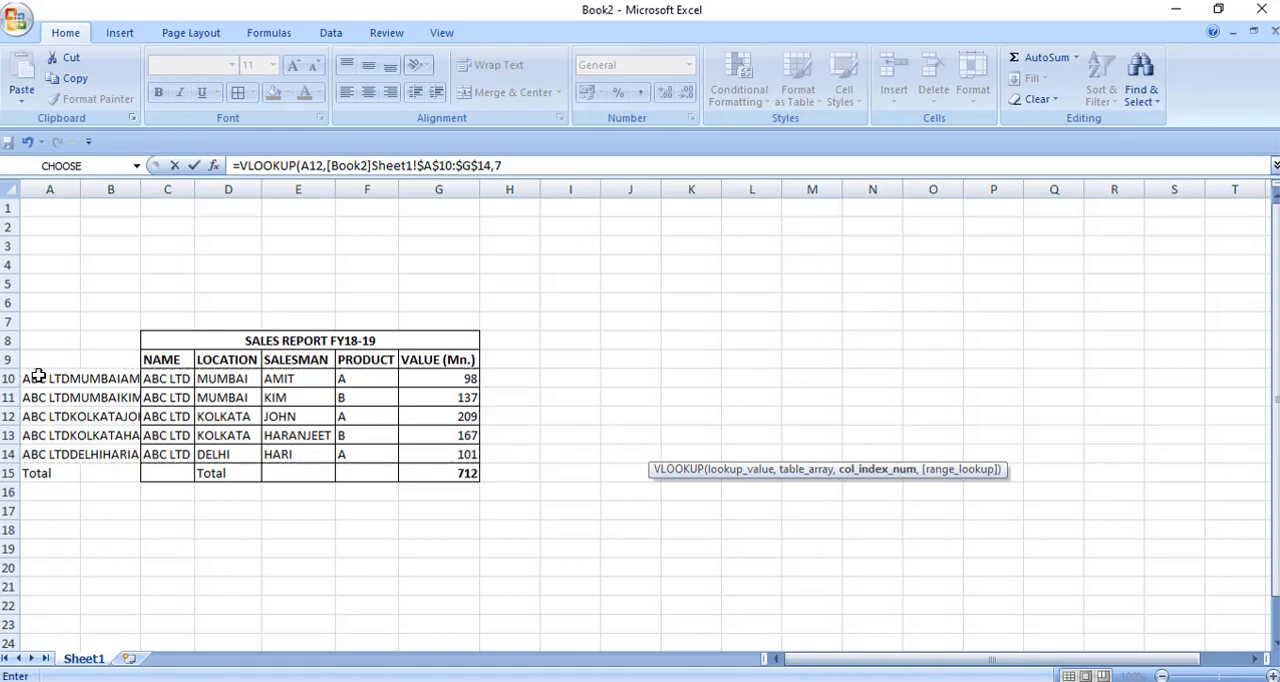
click(510, 167)
key(BackSpace)
text(7,)
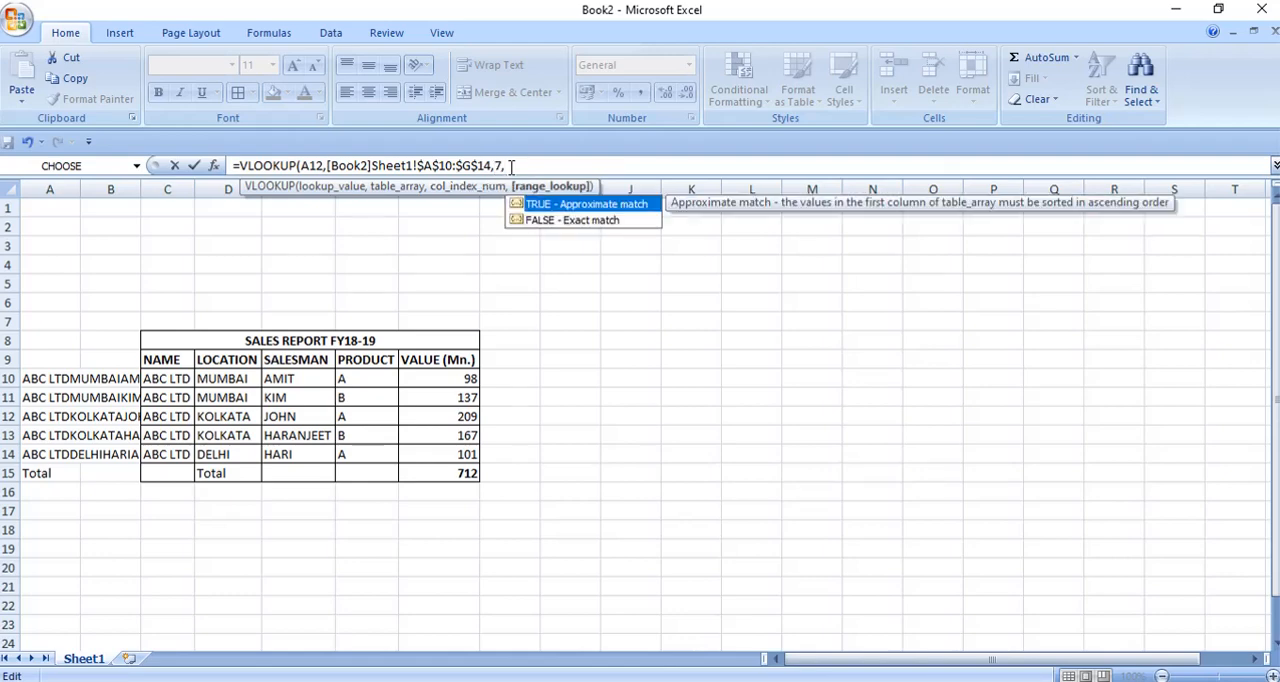
text(0))
key(Return)
key(Up)
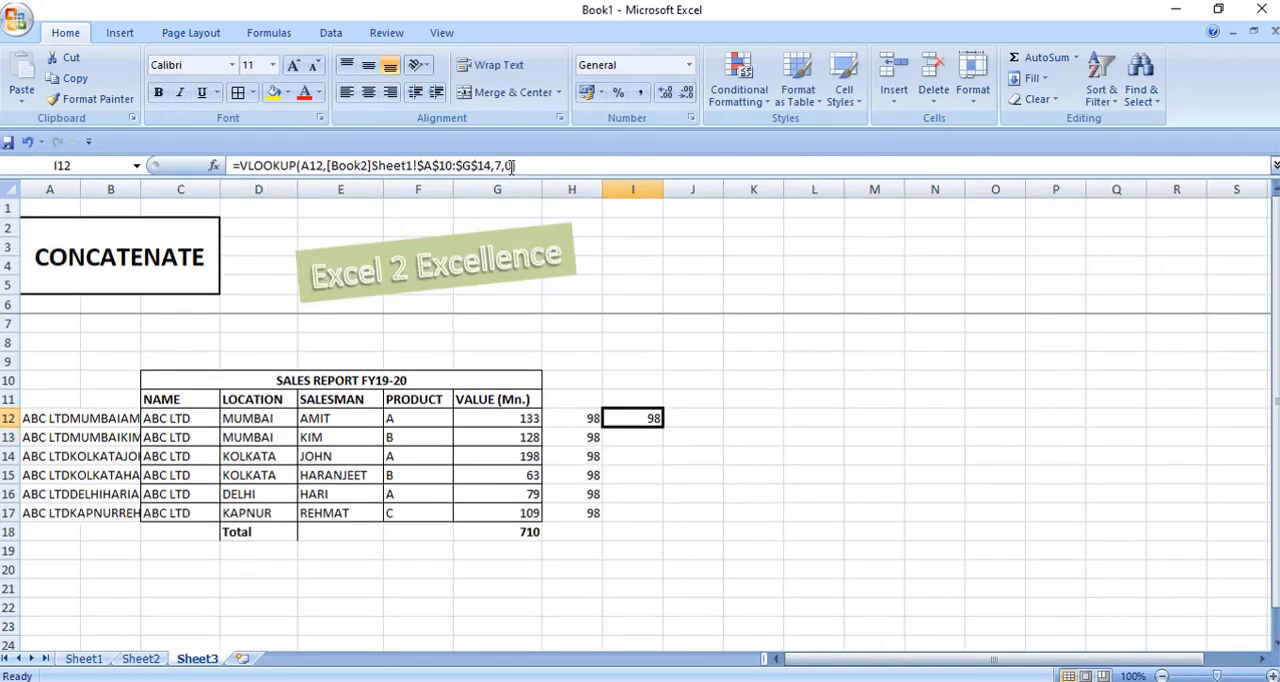
Fill the I12 VLOOKUP formula down through I17.
key(shift+Down)
key(shift+Down)
key(shift+Down)
key(shift+Down)
key(shift+Down)
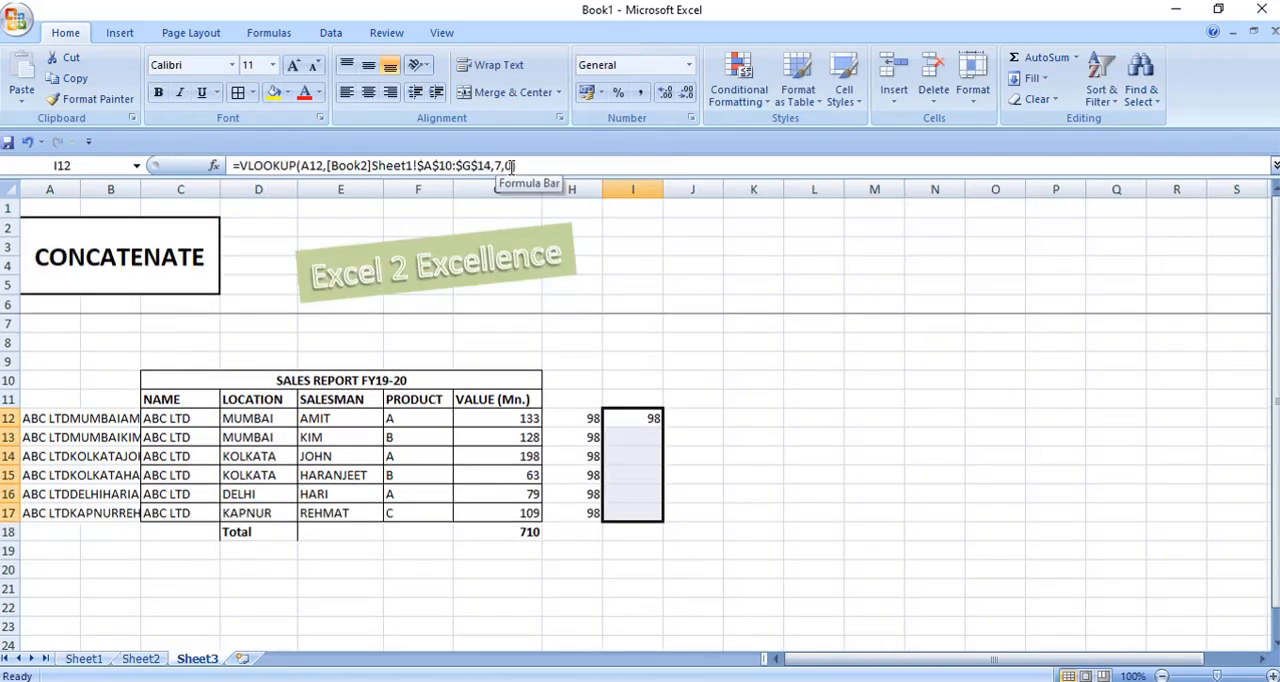
key(ctrl+d)
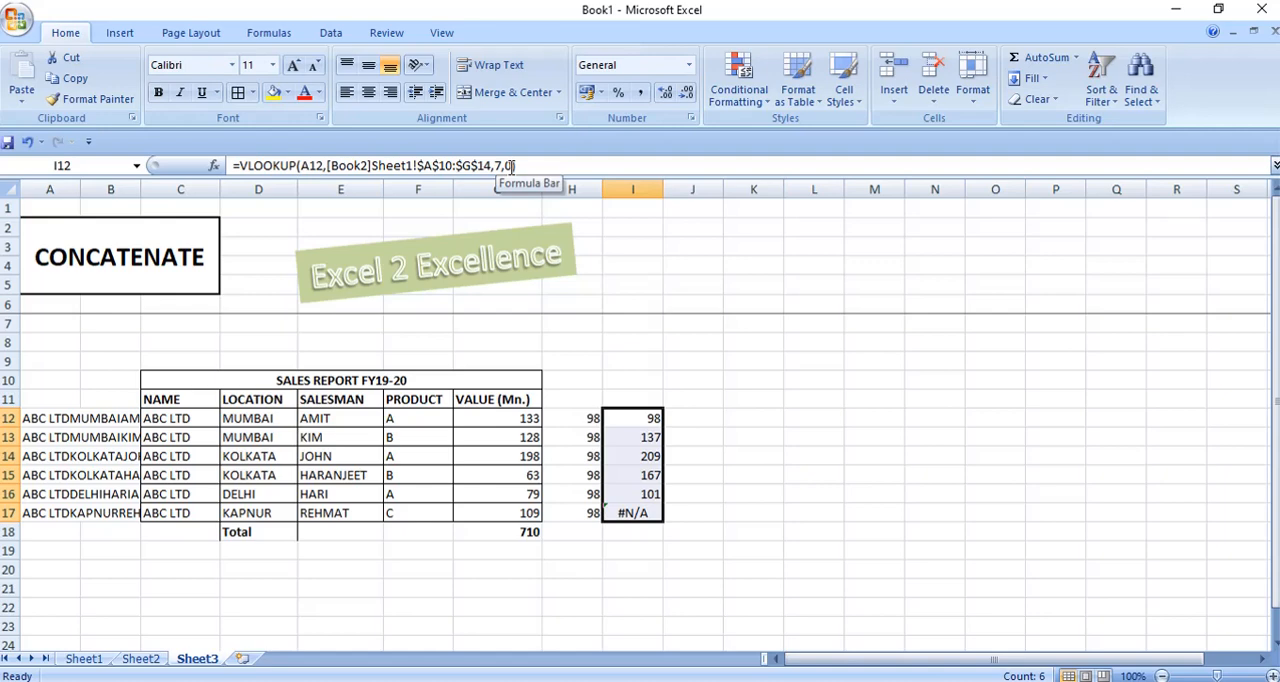
Replace the VLOOKUP formulas in I12:I17 with their values using Paste Special.
key(shift+Up)
key(shift+Up)
key(shift+Up)
key(shift+Up)
key(shift+Up)
key(shift+Down)
key(shift+Down)
key(shift+Down)
key(shift+Down)
key(shift+Down)
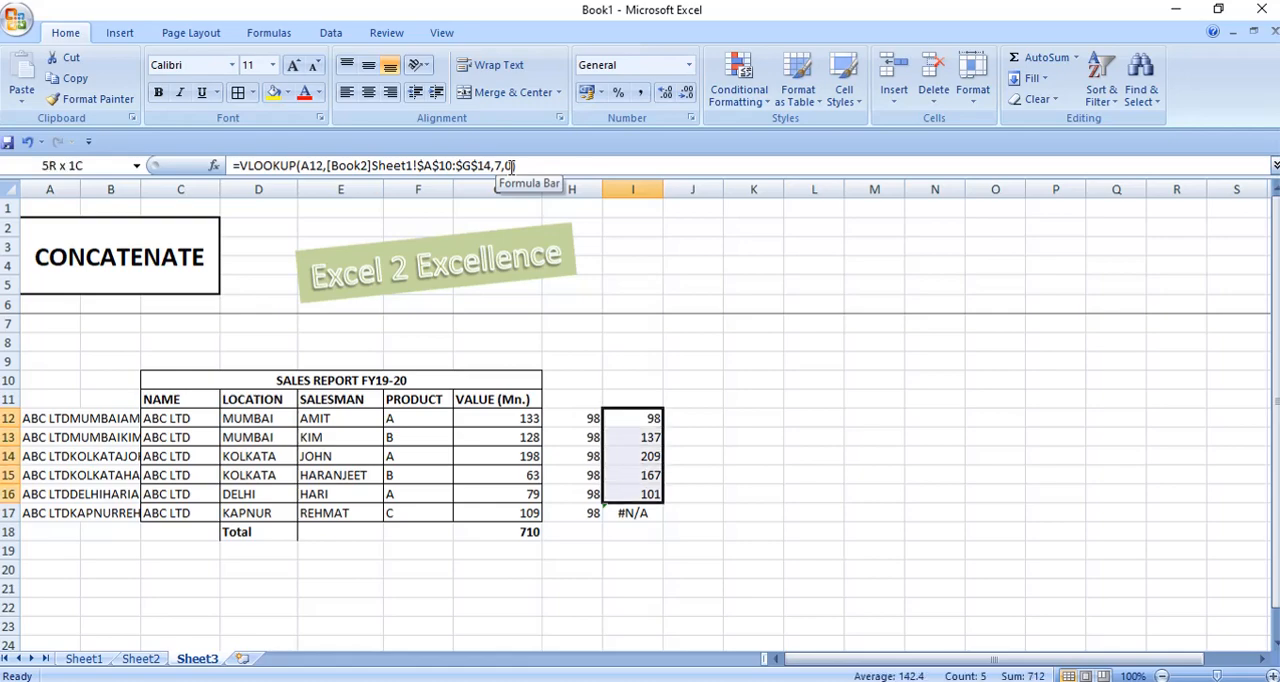
key(ctrl+c)
key(alt+e)
key(s)
key(v)
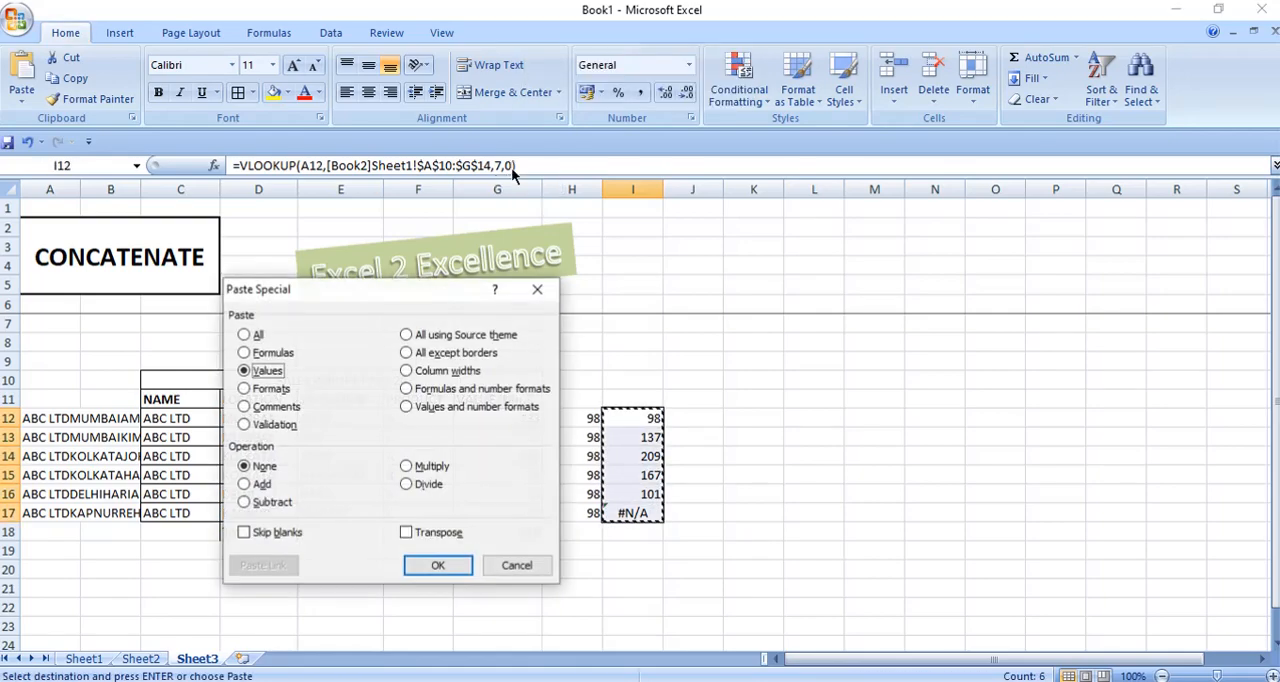
key(Return)
key(Escape)
Examine the KAPNUR row's salesman, product and lookup result in the FY19-20 report.
key(Left)
key(Left)
key(Left)
key(Left)
key(Left)
key(Left)
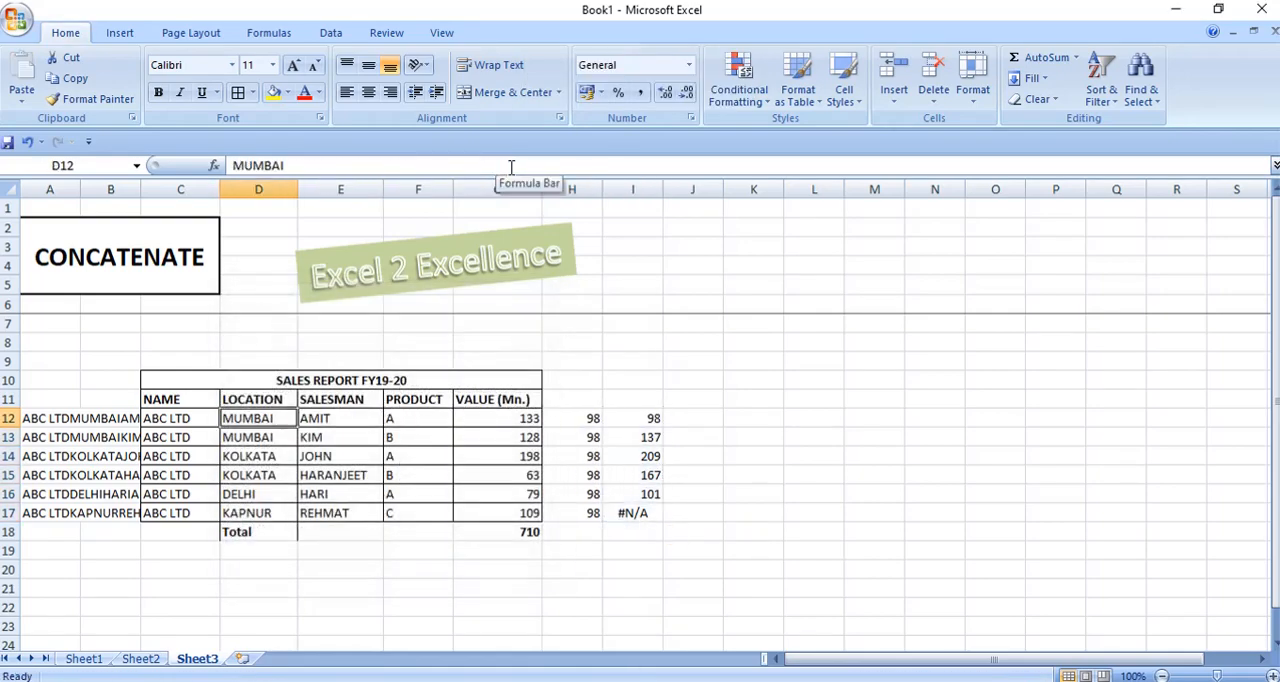
key(Down)
key(Down)
key(Down)
key(Down)
key(Right)
key(Right)
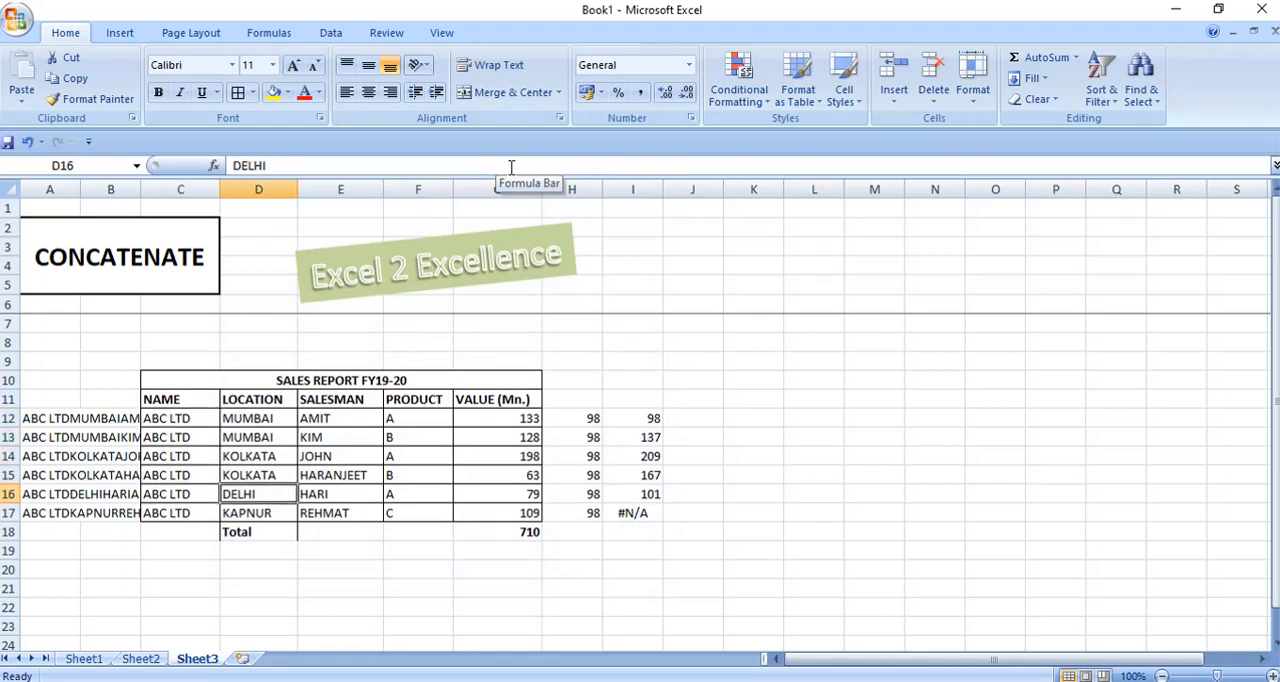
key(Down)
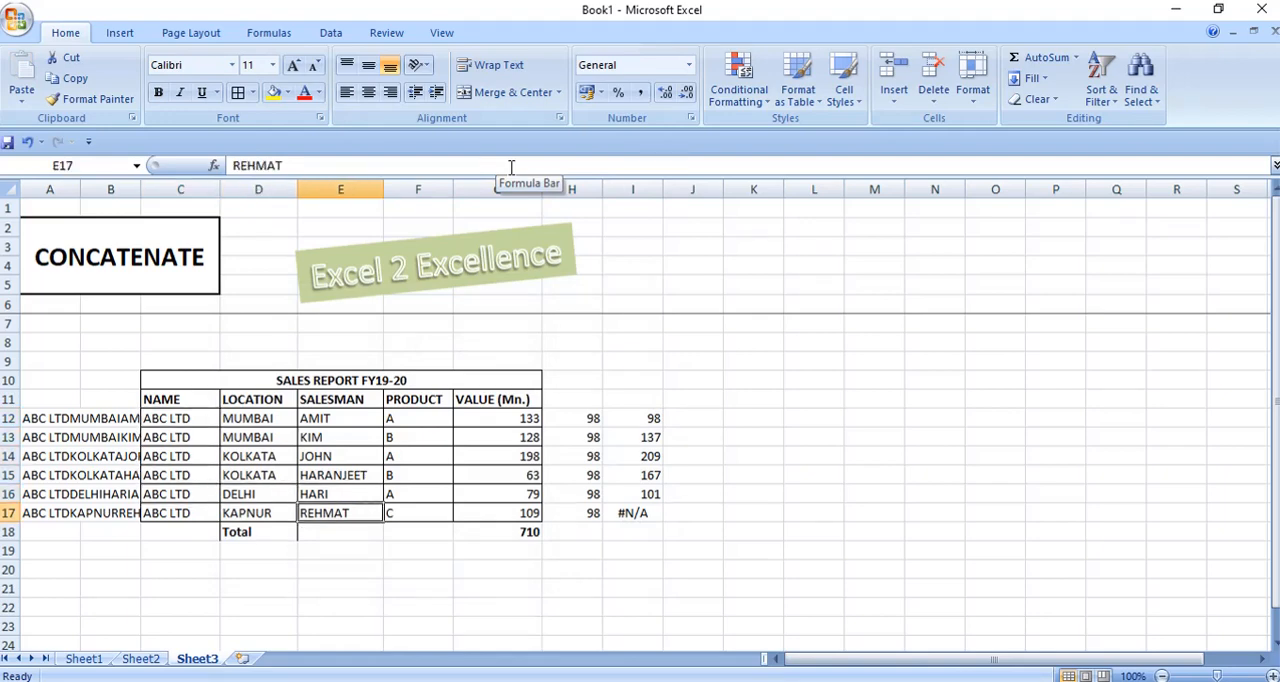
key(Right)
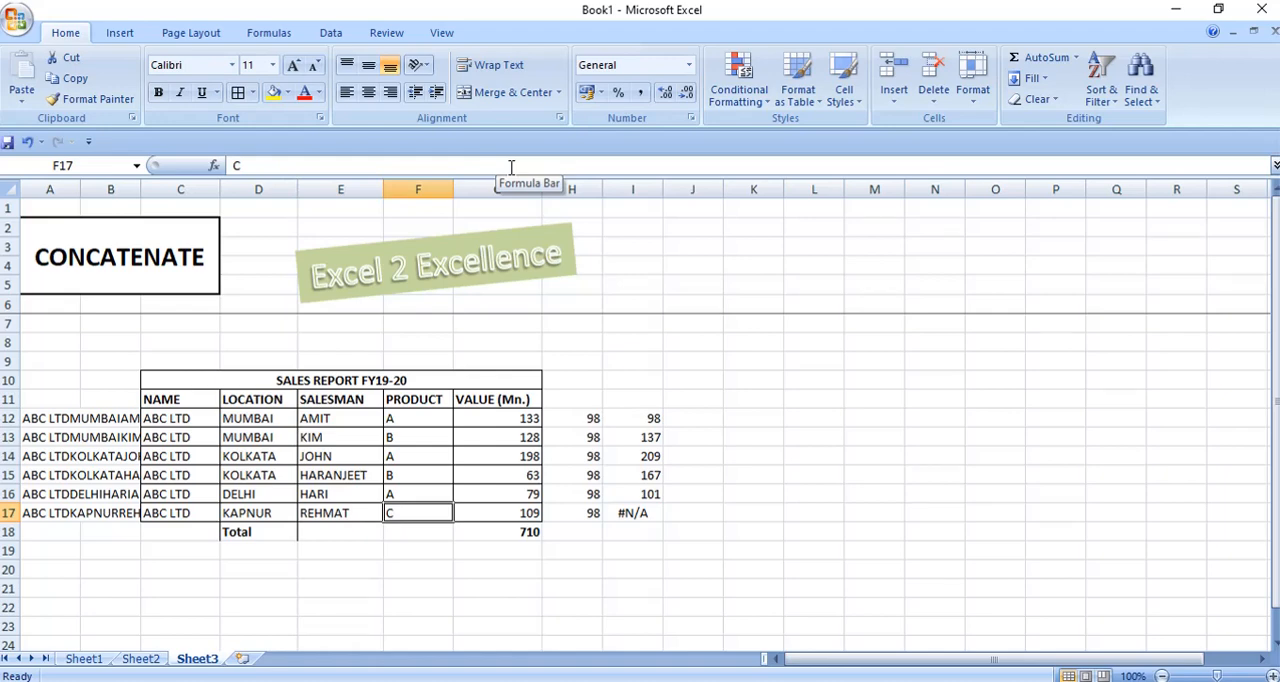
key(Right)
key(Right)
key(Right)
key(alt+Tab)
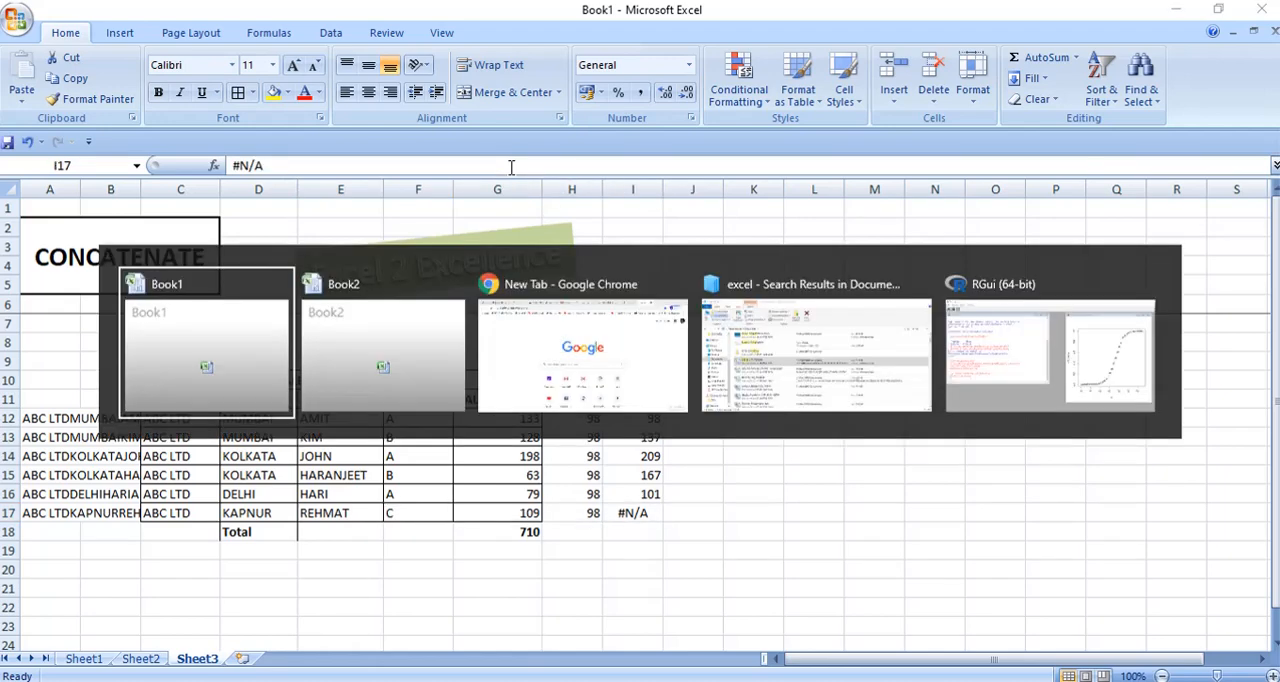
key(Down)
key(alt+Tab)
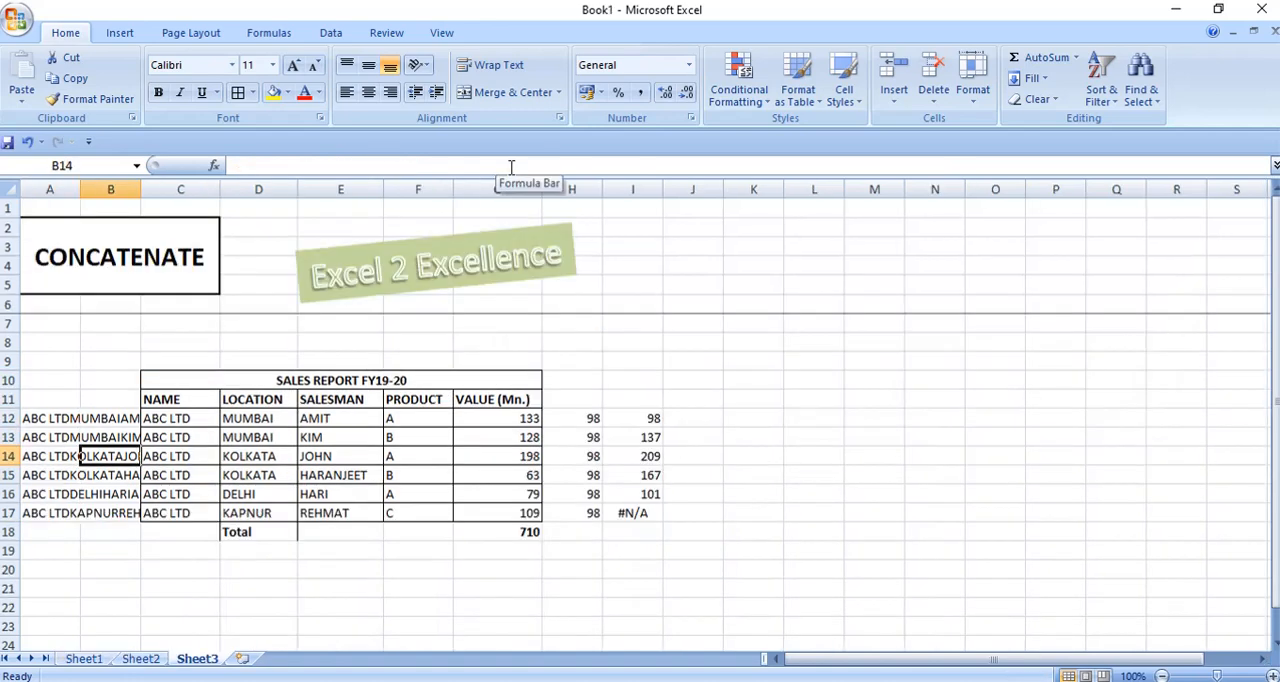
Delete the CONCATENATE key formulas in A12:A17 of Sheet3.
key(Up)
key(Up)
key(shift+Down)
key(shift+Down)
key(shift+Down)
key(shift+Down)
key(shift+Down)
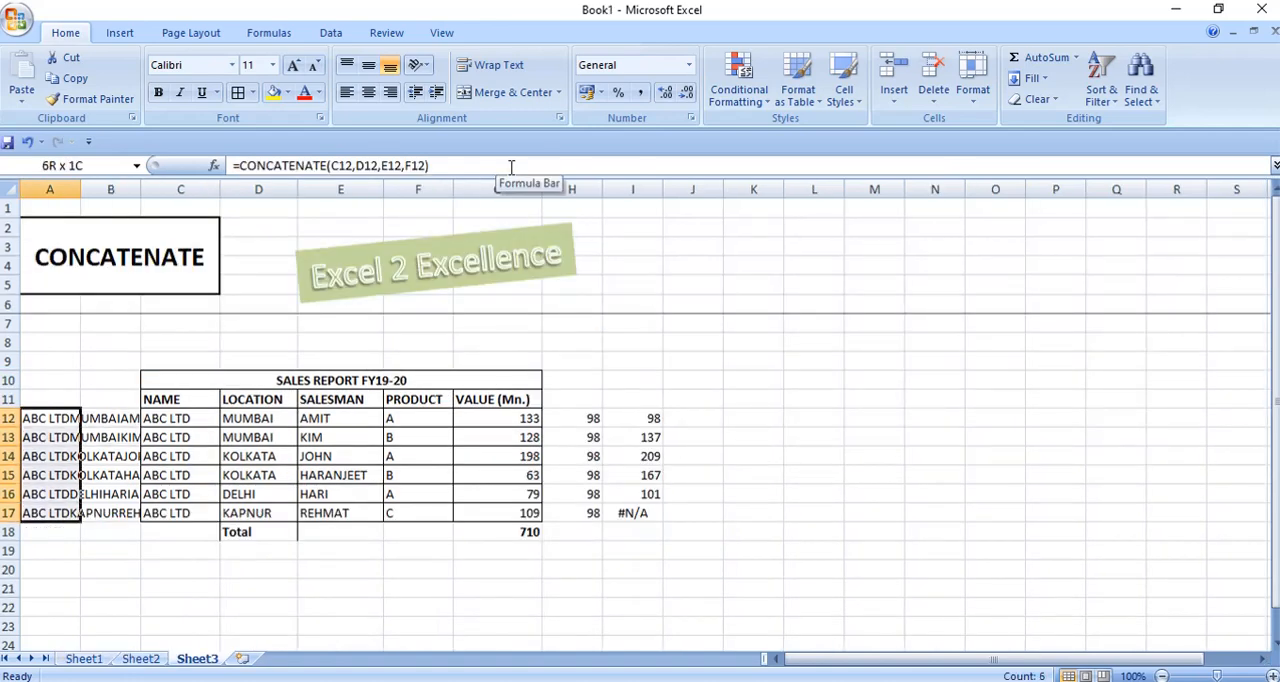
key(Delete)
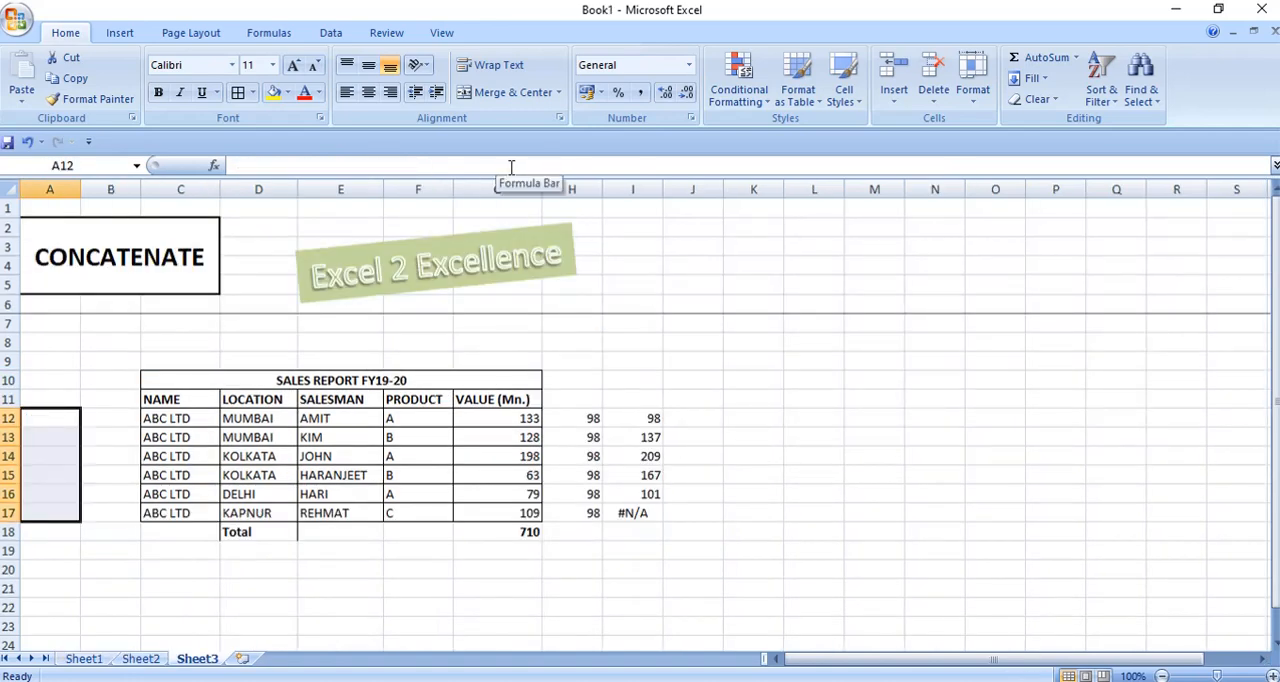
Select H17, the last cell of the VLOOKUP results that were looked up by name only.
key(Right)
key(ctrl+Right)
key(ctrl+Right)
key(ctrl+Down)
key(Left)
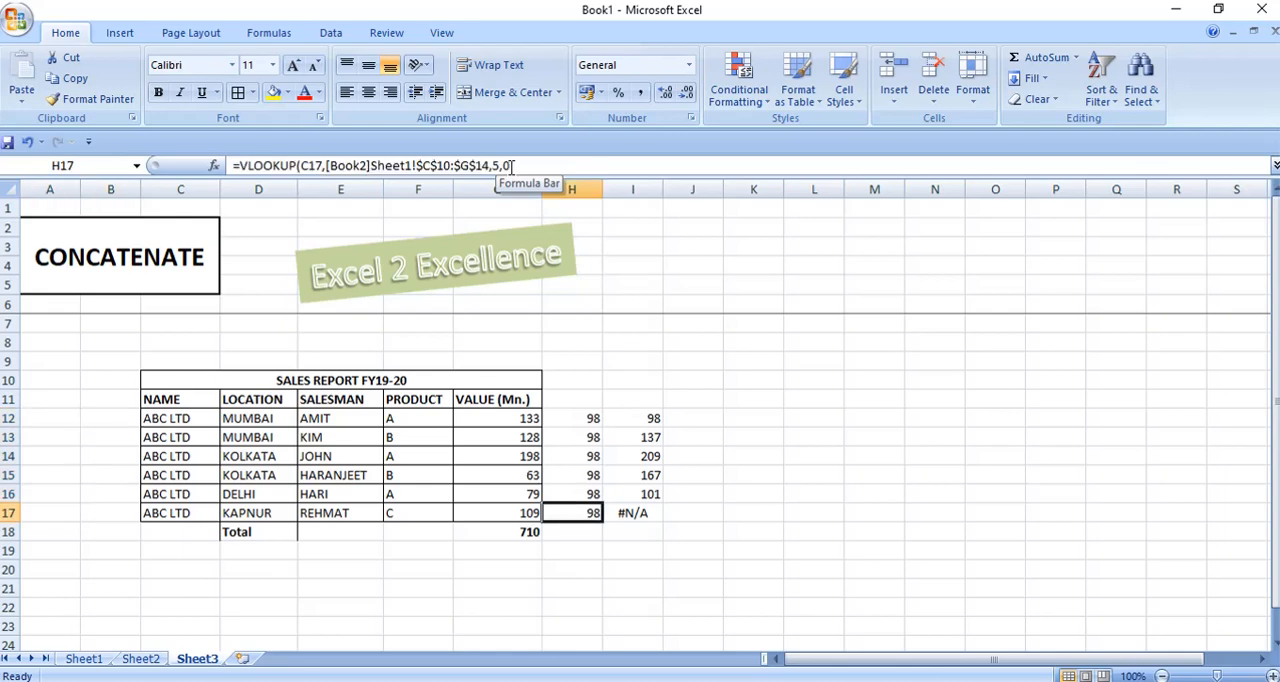